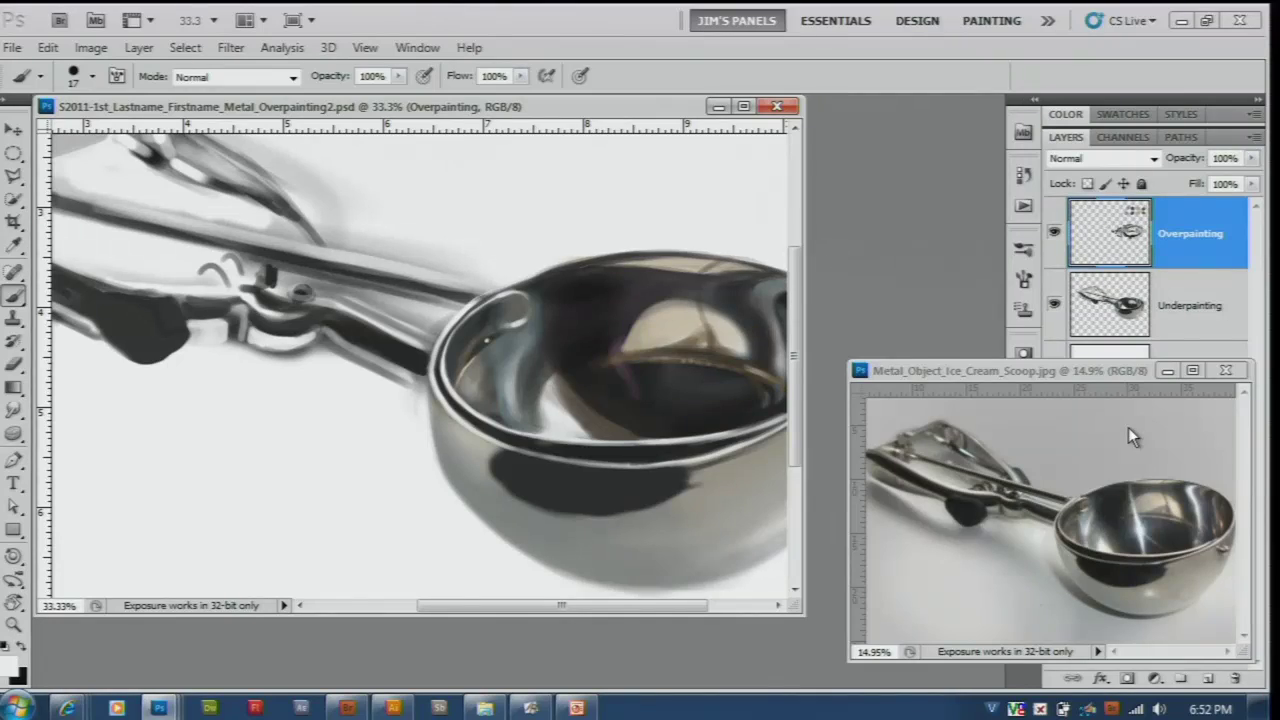
Step: Zoom in on the scoop's rim, drop the brush to 7 px and set black as foreground
scroll(421, 358, up, 1)
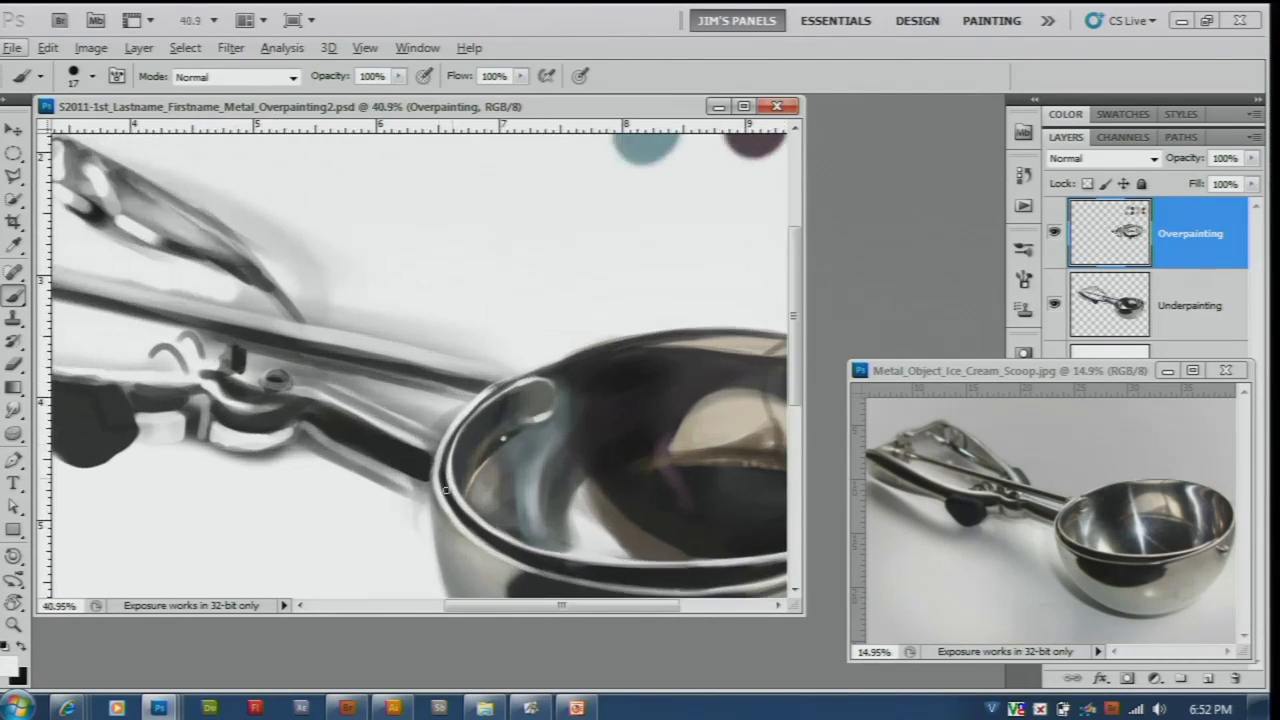
drag(409, 486, 334, 386)
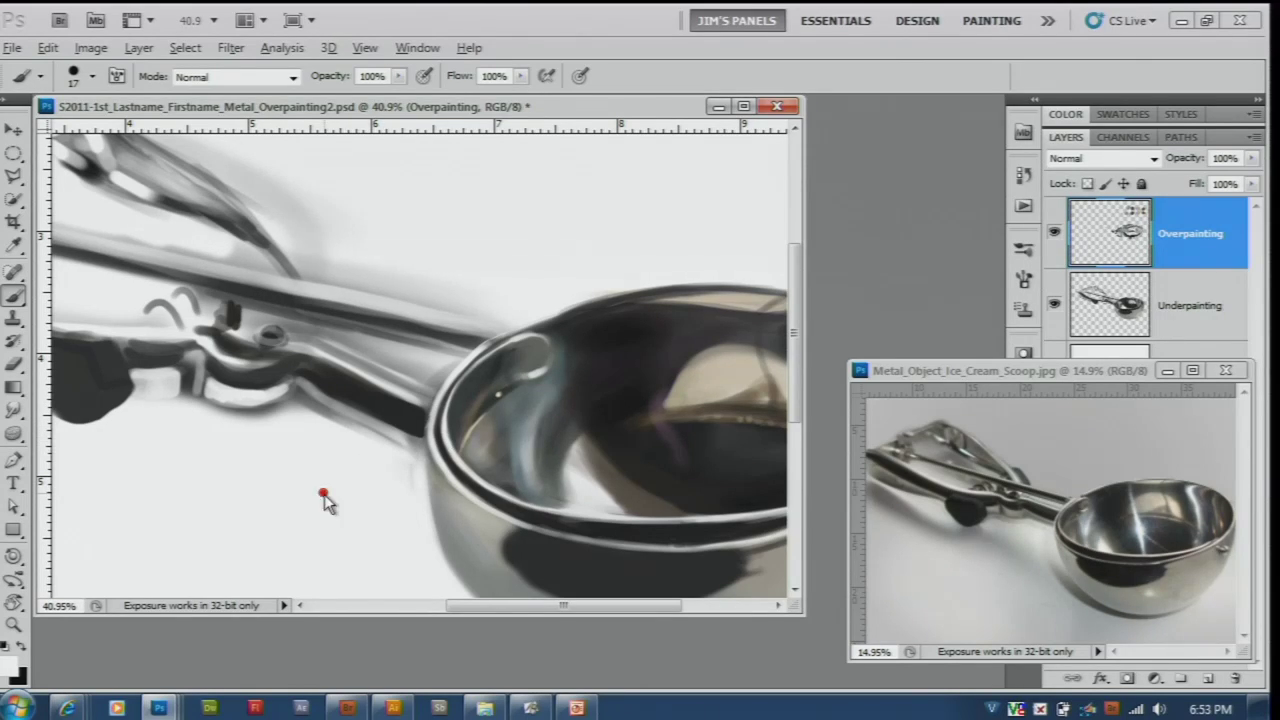
key(bracketleft)
key(x)
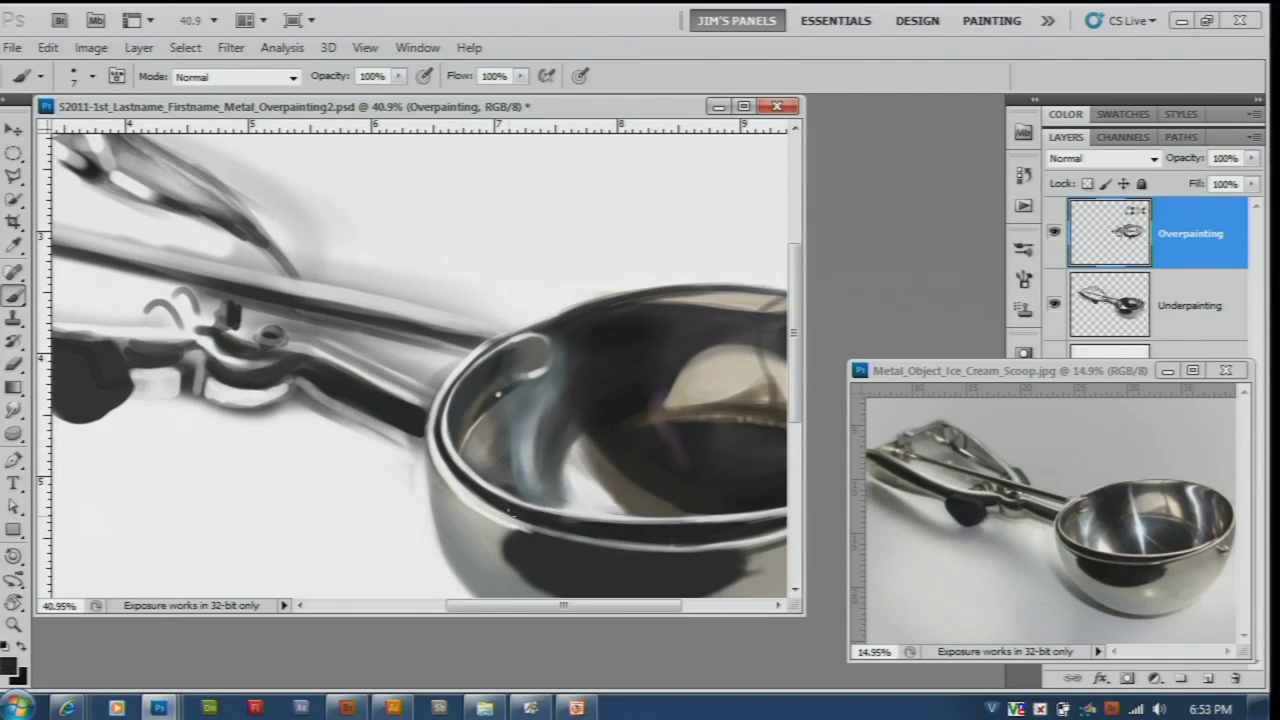
Step: Rotate the canvas view to a comfortable painting angle
scroll(497, 395, up, 2)
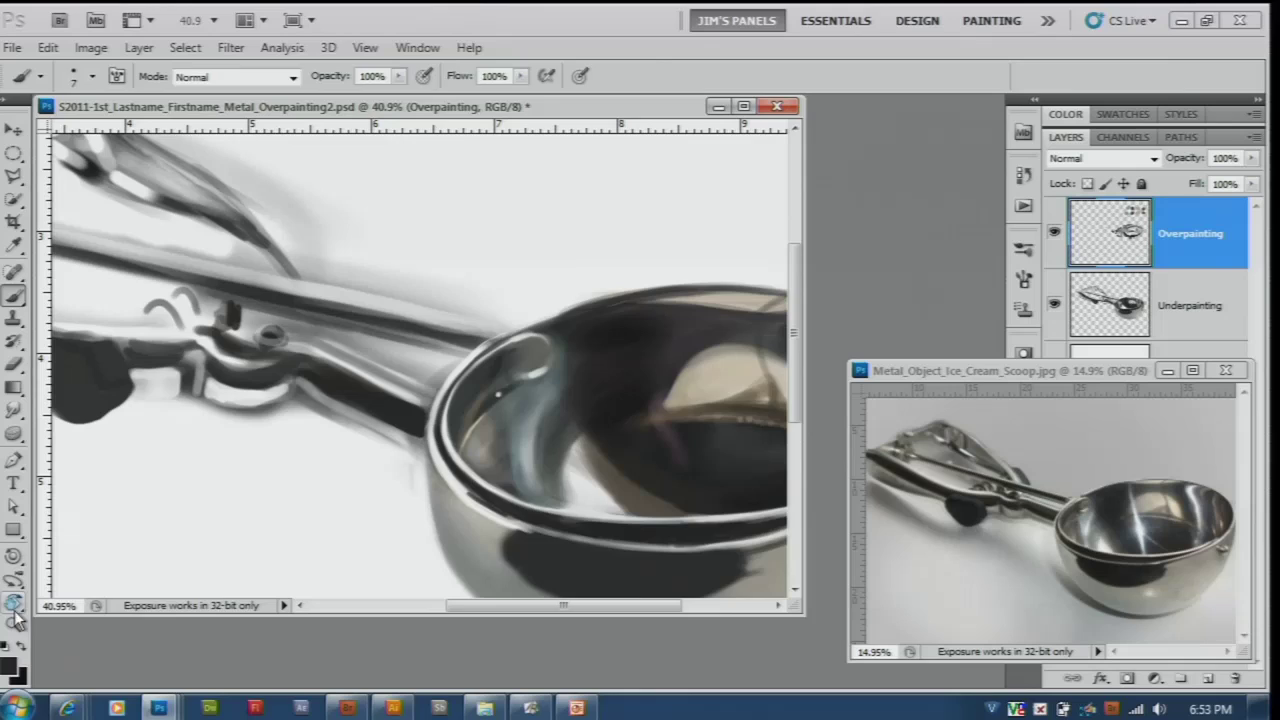
key(r)
mouse_move(497, 395)
mouse_down()
mouse_move(388, 390)
mouse_move(420, 380)
mouse_up()
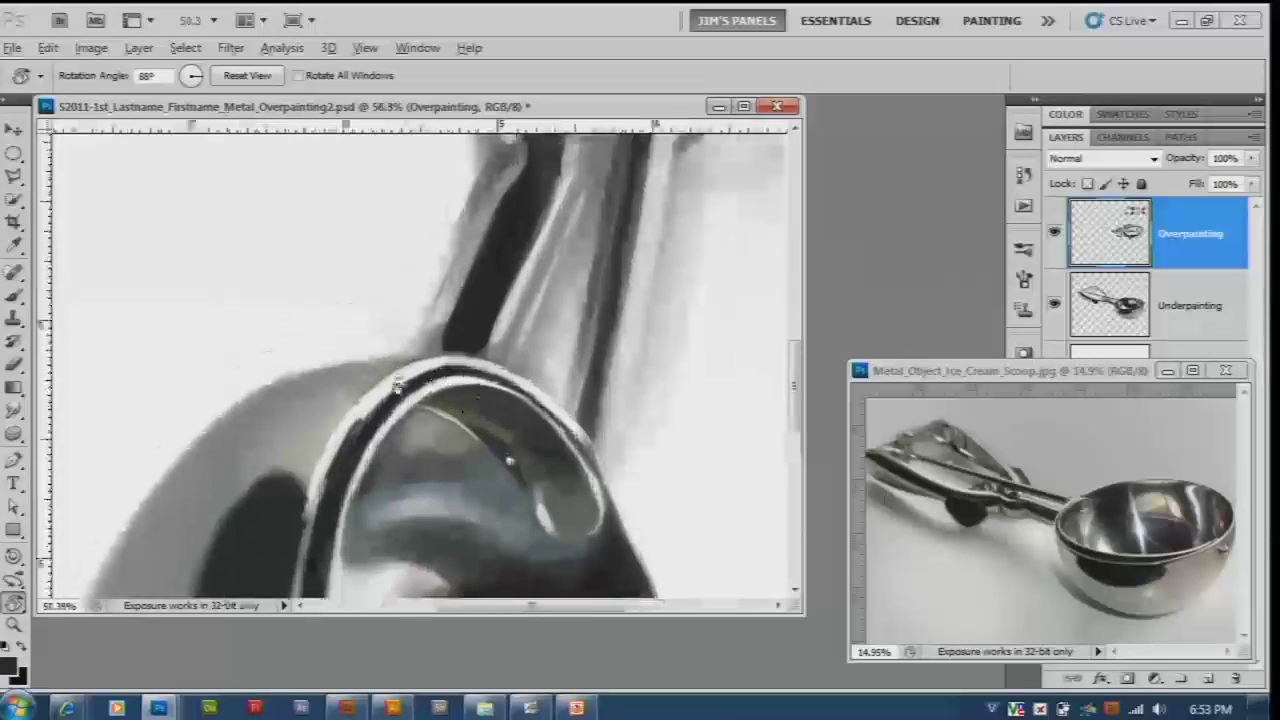
Step: Rotate the reference photo to match, then darken the scoop rim band on the Overpainting layer
click(1015, 520)
scroll(1015, 520, up, 3)
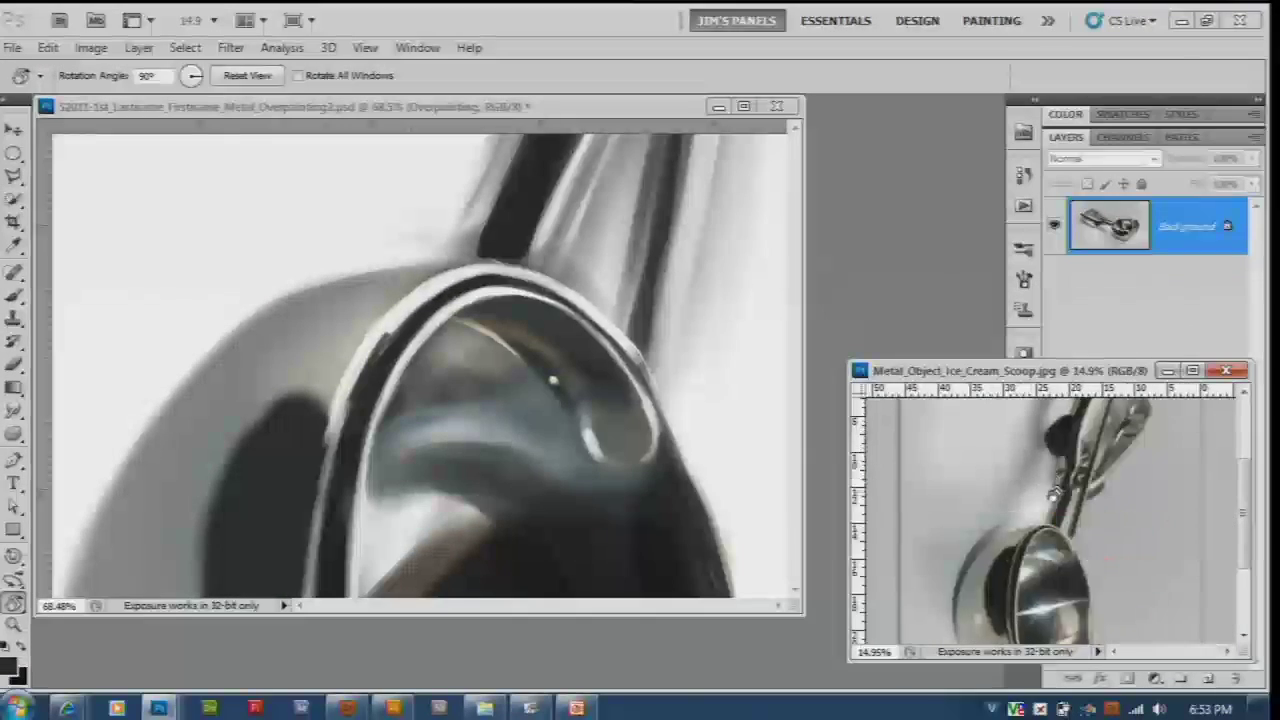
drag(1015, 520, 1060, 460)
key(b)
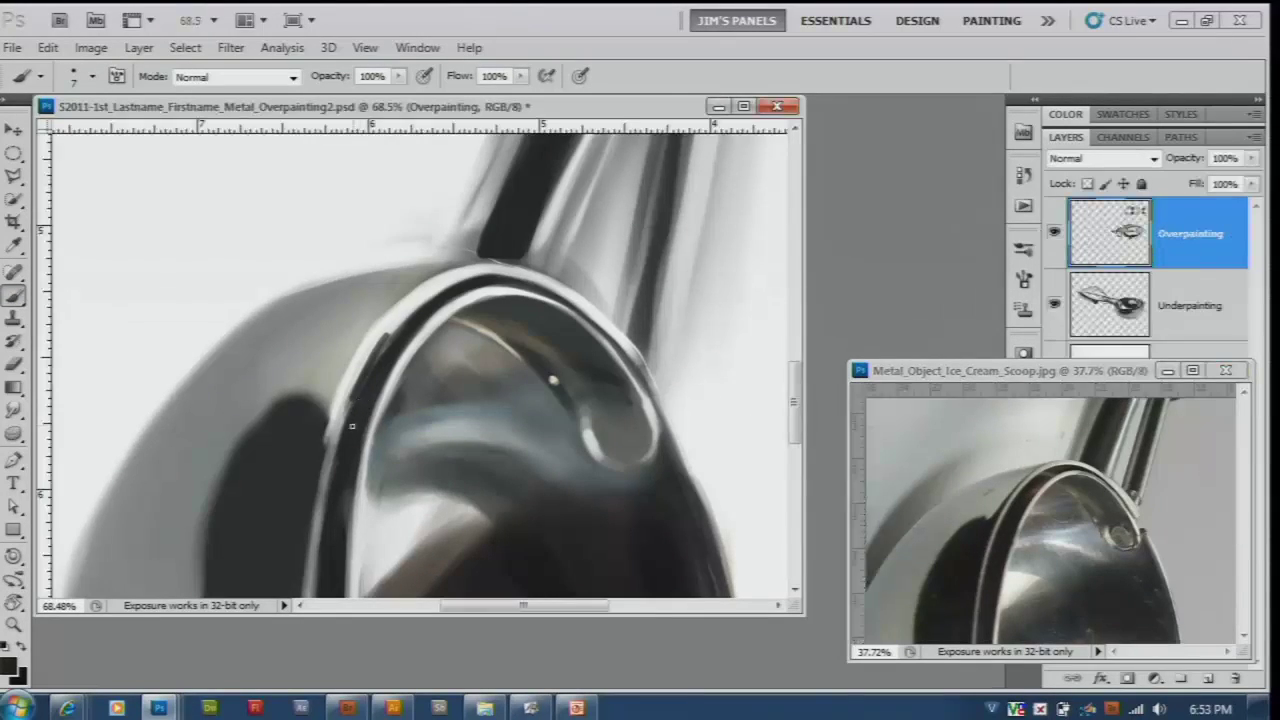
click(365, 390)
drag(430, 298, 393, 332)
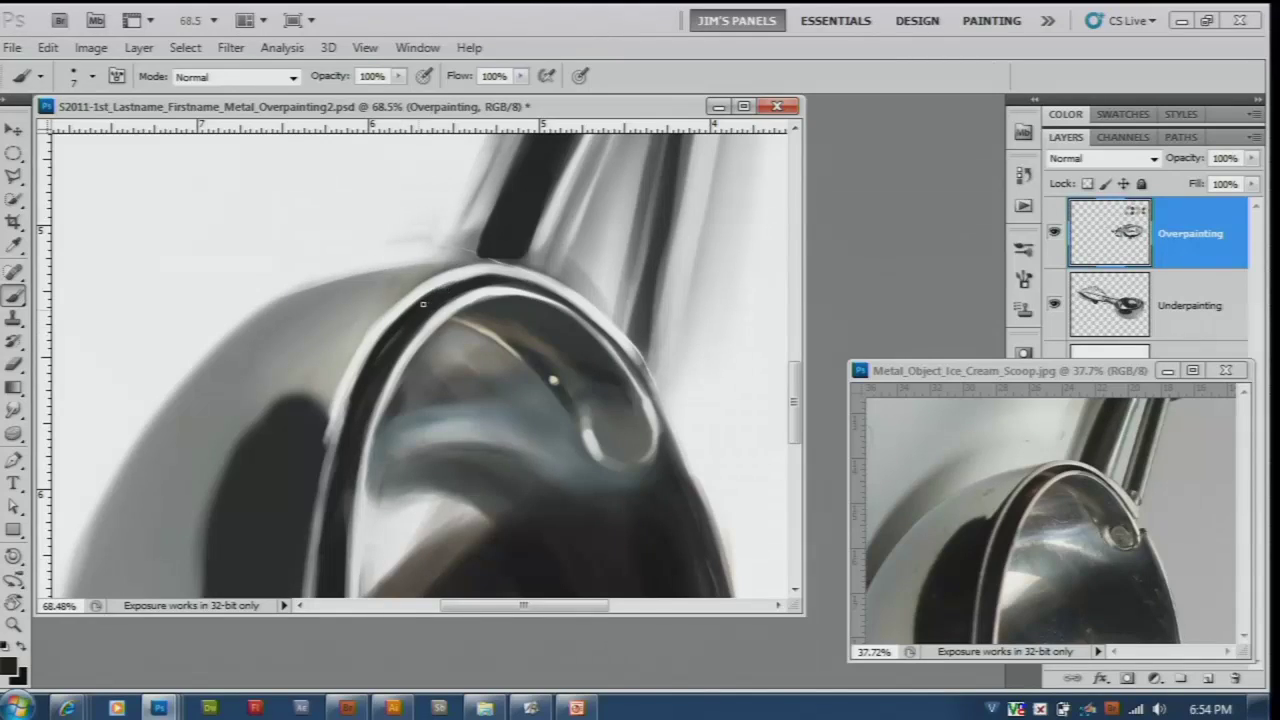
drag(470, 280, 395, 320)
Step: Show the lower bowl in both views and paint a thin white highlight down the left rim
drag(345, 445, 367, 317)
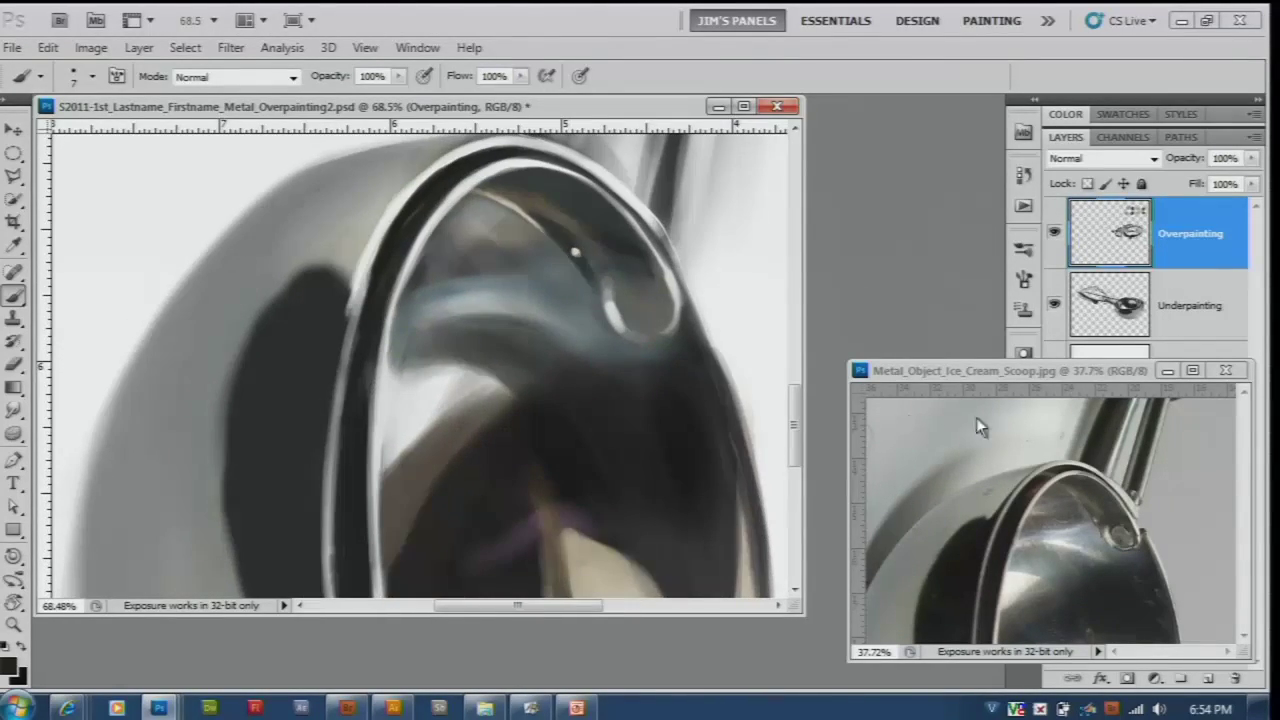
click(1022, 437)
drag(1022, 437, 1022, 320)
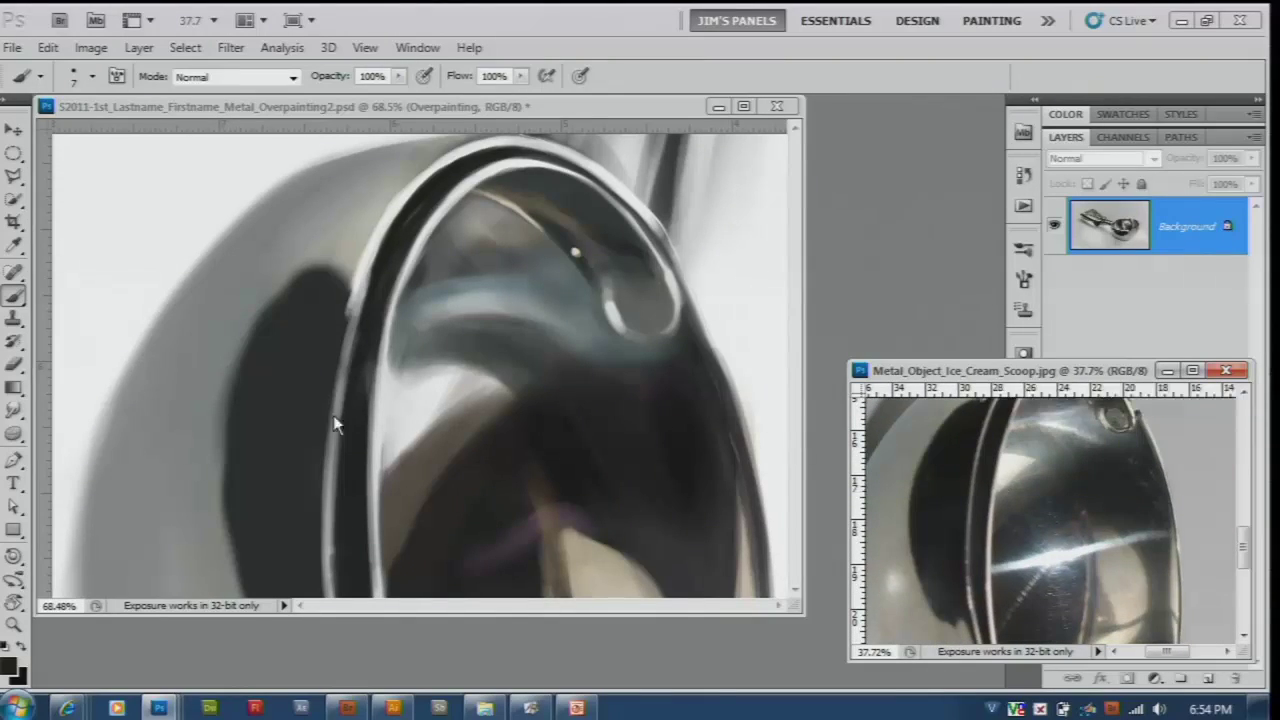
click(412, 112)
drag(384, 266, 384, 248)
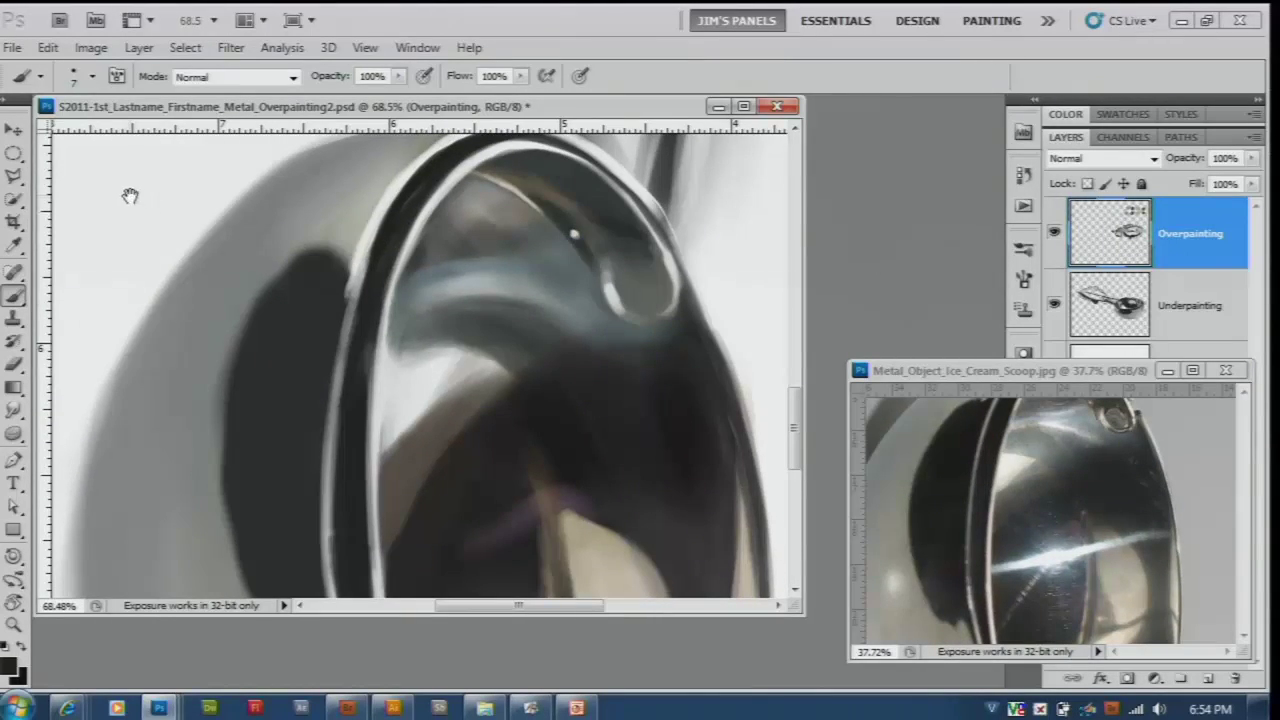
key(x)
drag(350, 285, 334, 355)
drag(345, 305, 330, 390)
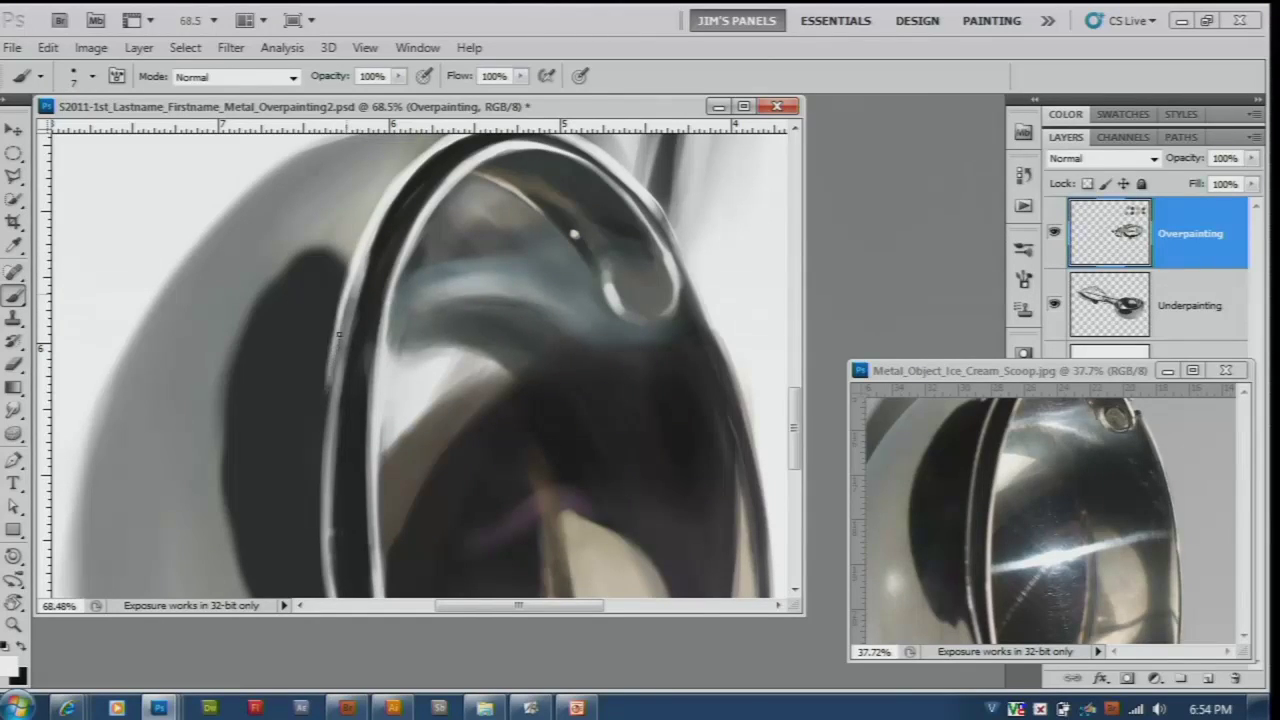
mouse_move(350, 282)
mouse_down()
mouse_move(325, 395)
mouse_move(324, 526)
mouse_up()
drag(324, 460, 323, 552)
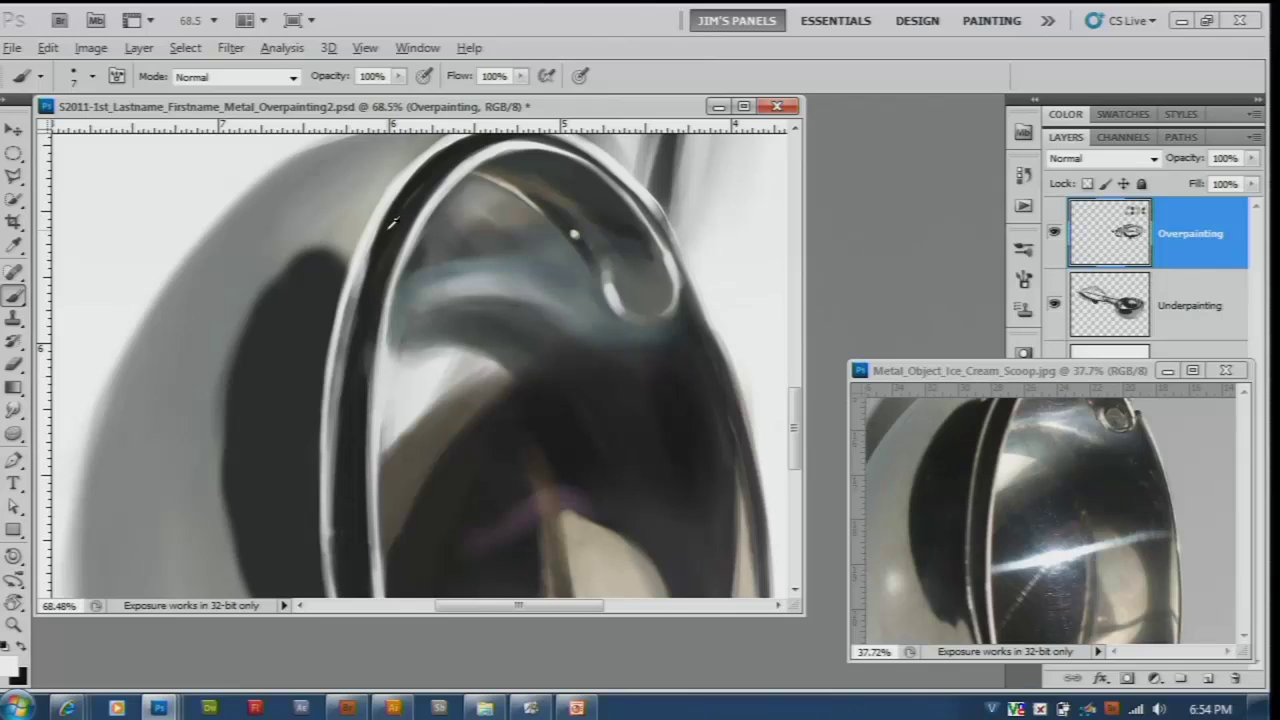
Step: Enlarge the brush to 17 px and darken the band beside the left rim
key(bracketright)
drag(371, 261, 348, 340)
drag(378, 226, 356, 320)
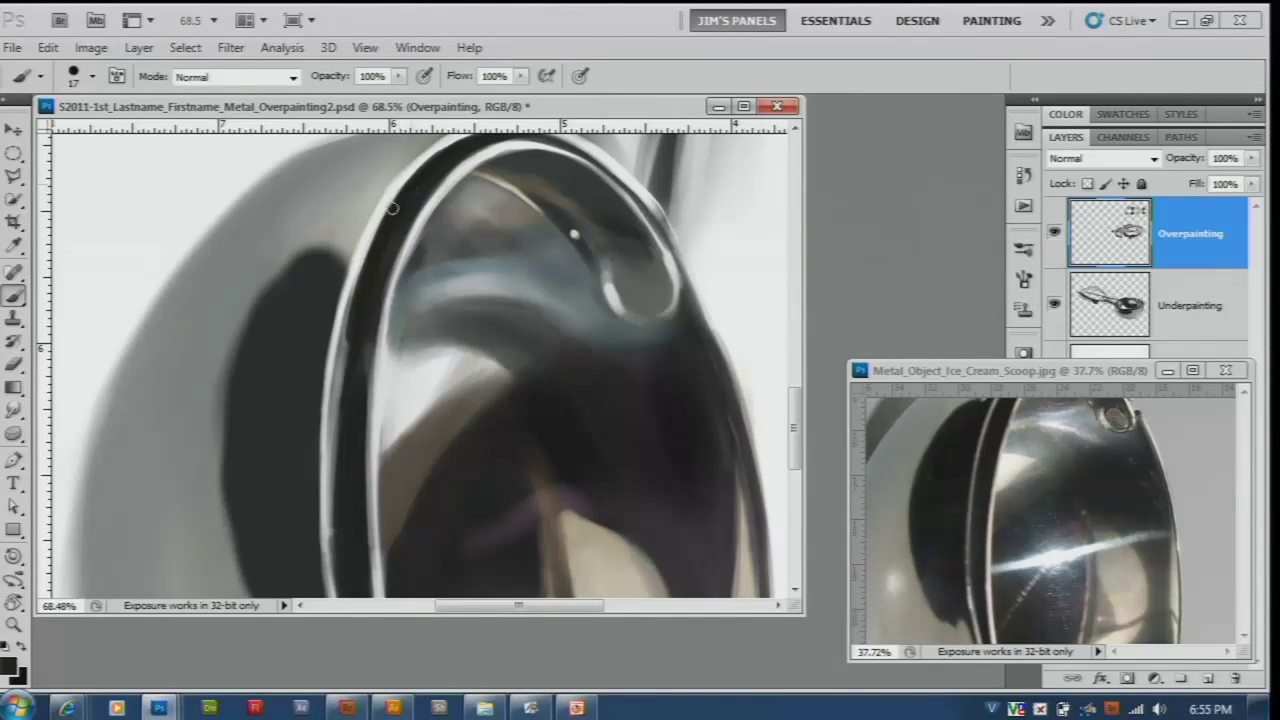
mouse_move(392, 208)
mouse_down()
mouse_move(340, 392)
mouse_move(330, 495)
mouse_up()
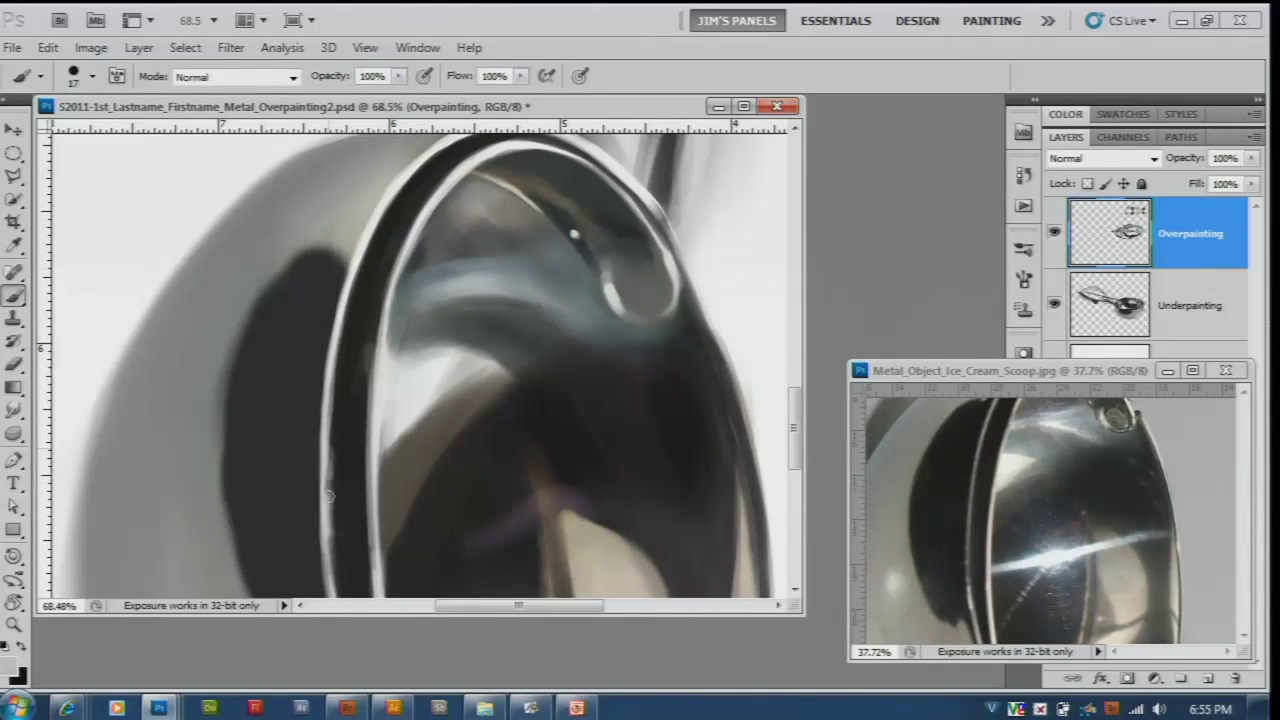
Step: Sample a near-white from the background and paint light strokes down the inner rim
scroll(337, 477, down, 2)
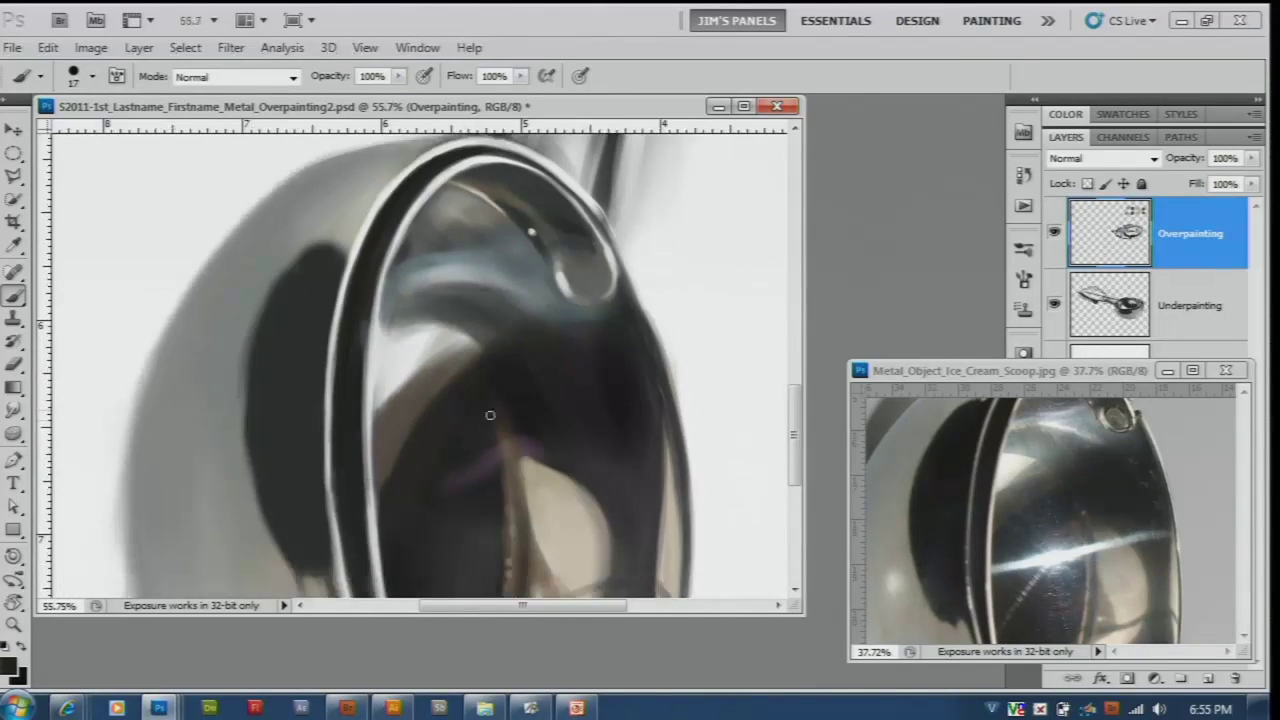
scroll(490, 414, down, 2)
scroll(490, 414, down, 2)
scroll(490, 414, down, 1)
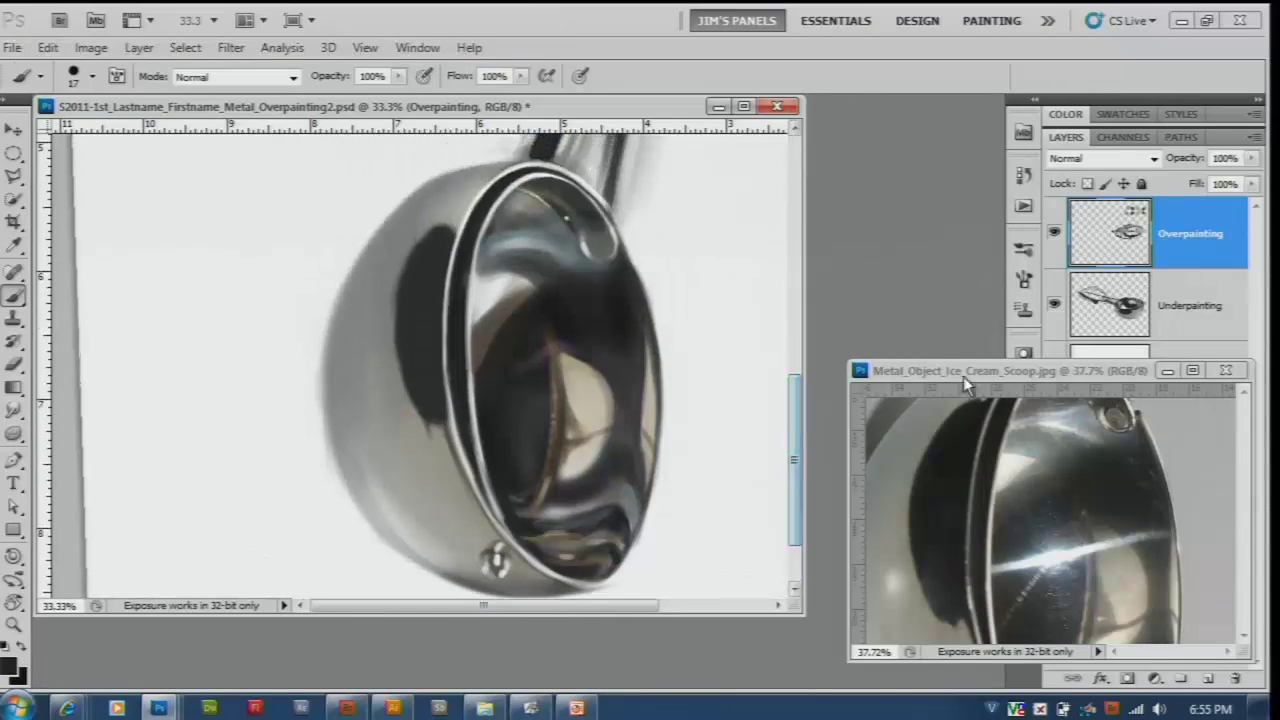
click(963, 377)
scroll(944, 562, down, 2)
scroll(944, 562, down, 1)
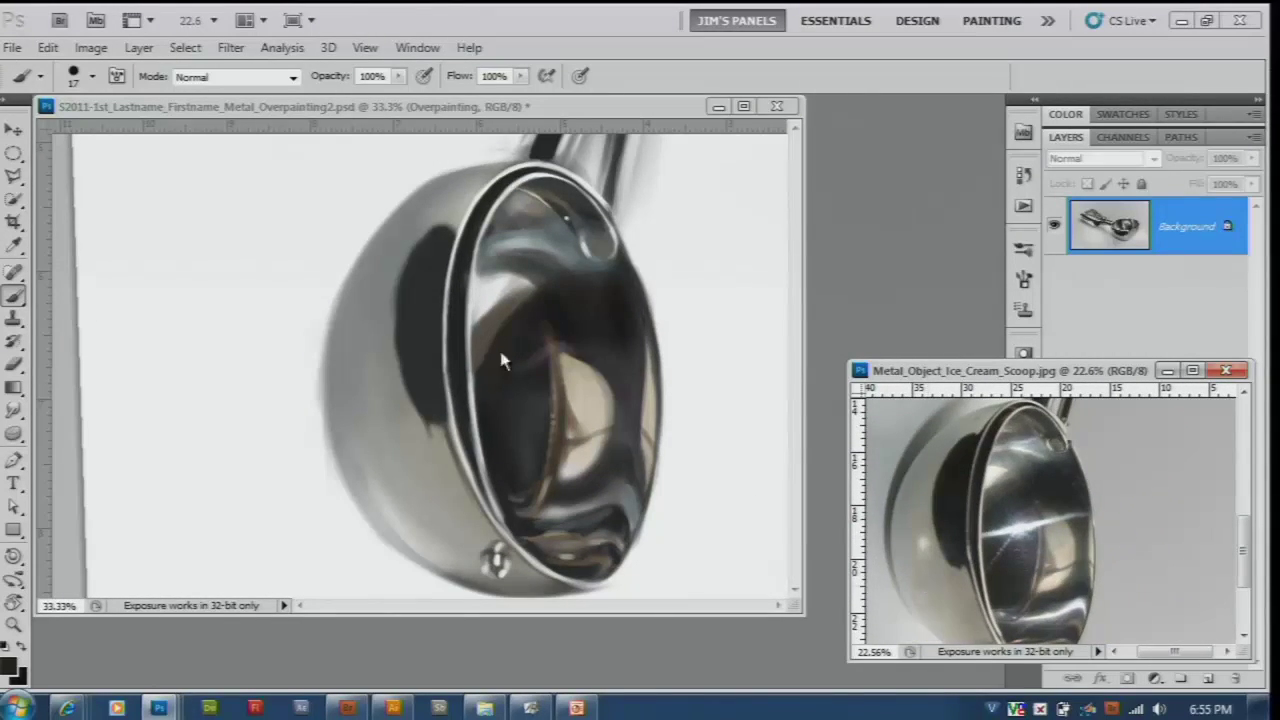
scroll(503, 362, up, 1)
click(473, 105)
scroll(453, 359, up, 2)
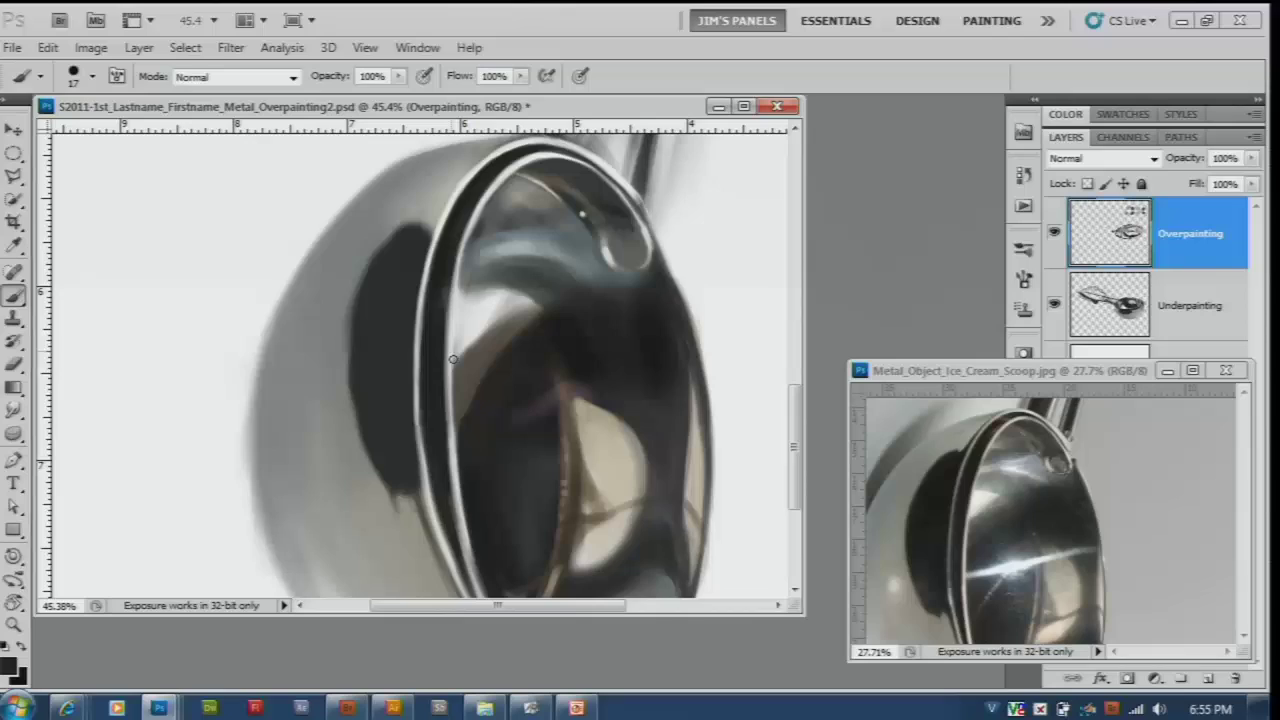
alt+click(700, 266)
drag(447, 345, 453, 493)
drag(460, 264, 438, 375)
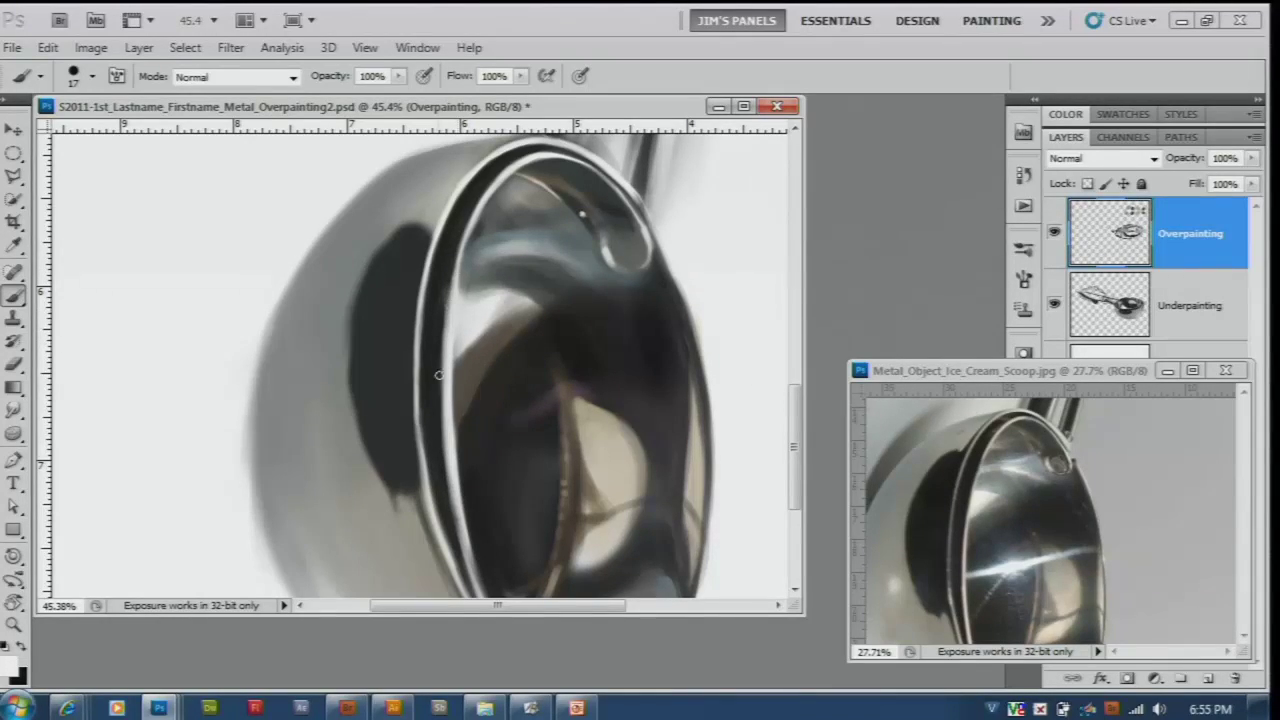
Step: Sample black from the rim and paint dark strokes down the inner rim
alt+click(447, 273)
drag(443, 299, 434, 435)
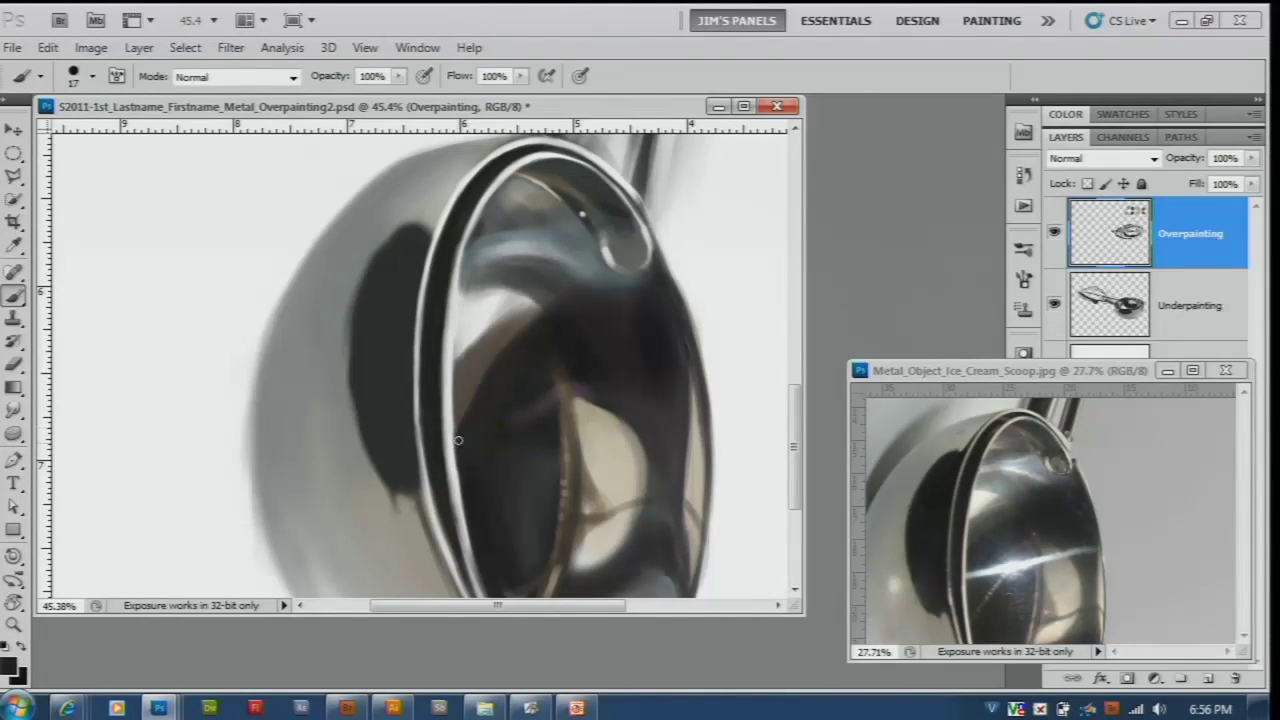
drag(463, 449, 470, 513)
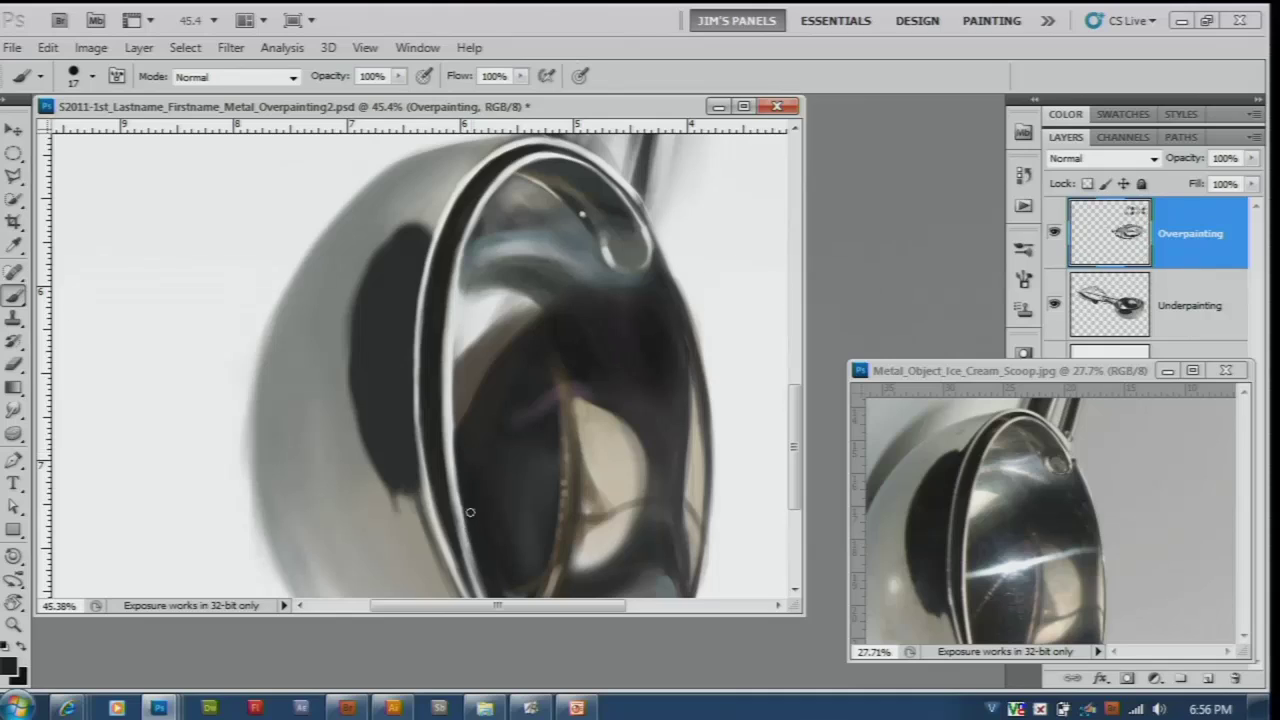
alt+click(457, 415)
alt+click(455, 412)
alt+click(459, 461)
Step: Sample light and darker greys from the painting, then zoom out to check
scroll(472, 384, up, 3)
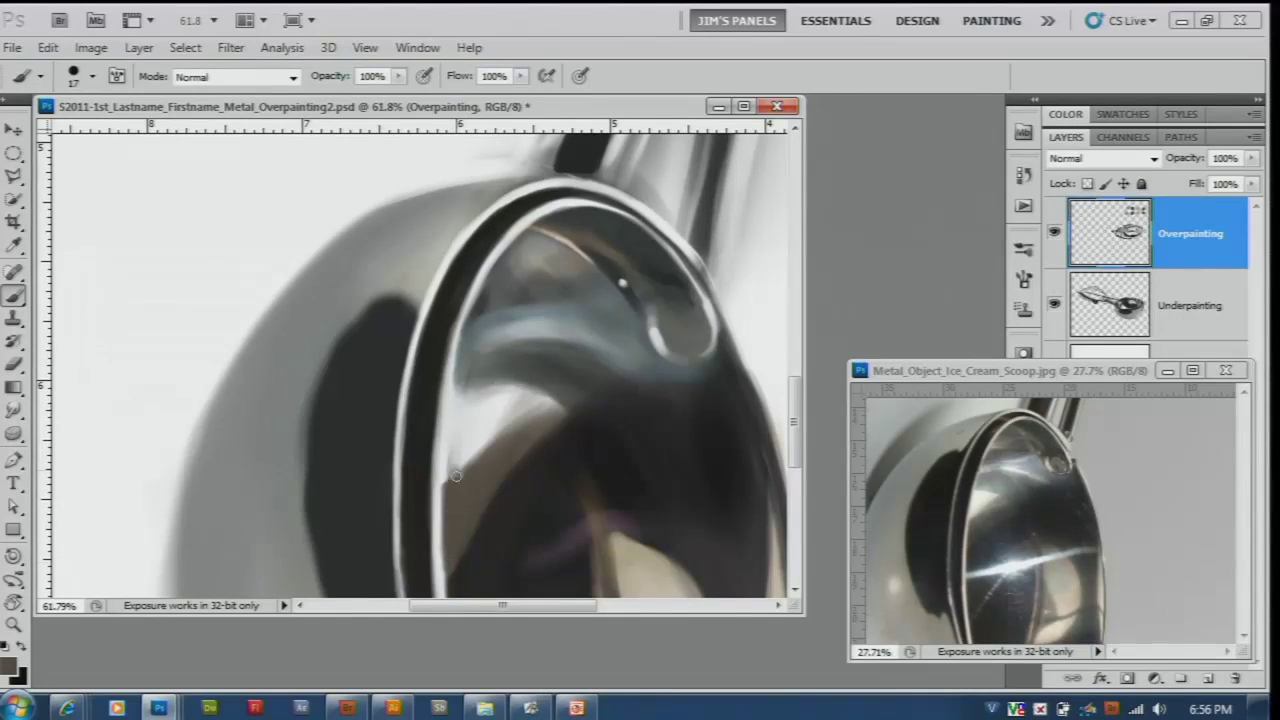
alt+click(453, 472)
alt+click(454, 385)
alt+click(457, 387)
scroll(571, 314, down, 5)
Step: Line up the handle in painting and reference, then darken the scoop handle
drag(534, 318, 582, 421)
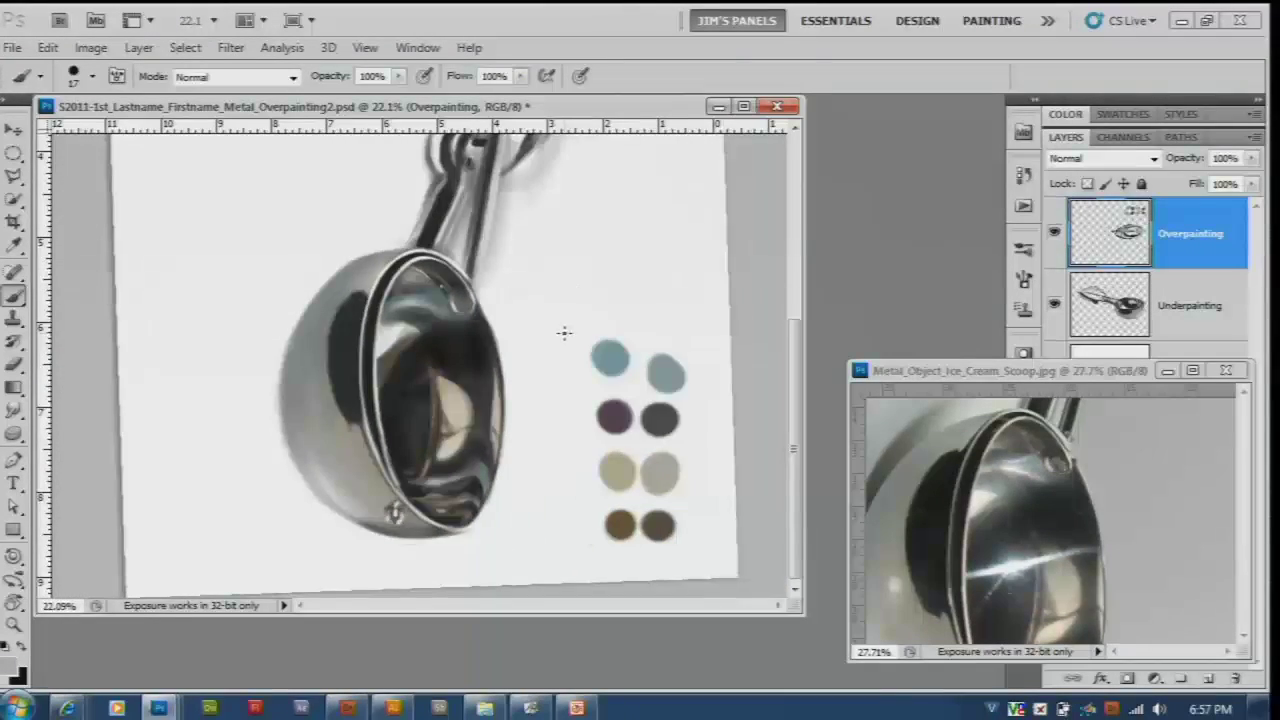
scroll(582, 421, up, 3)
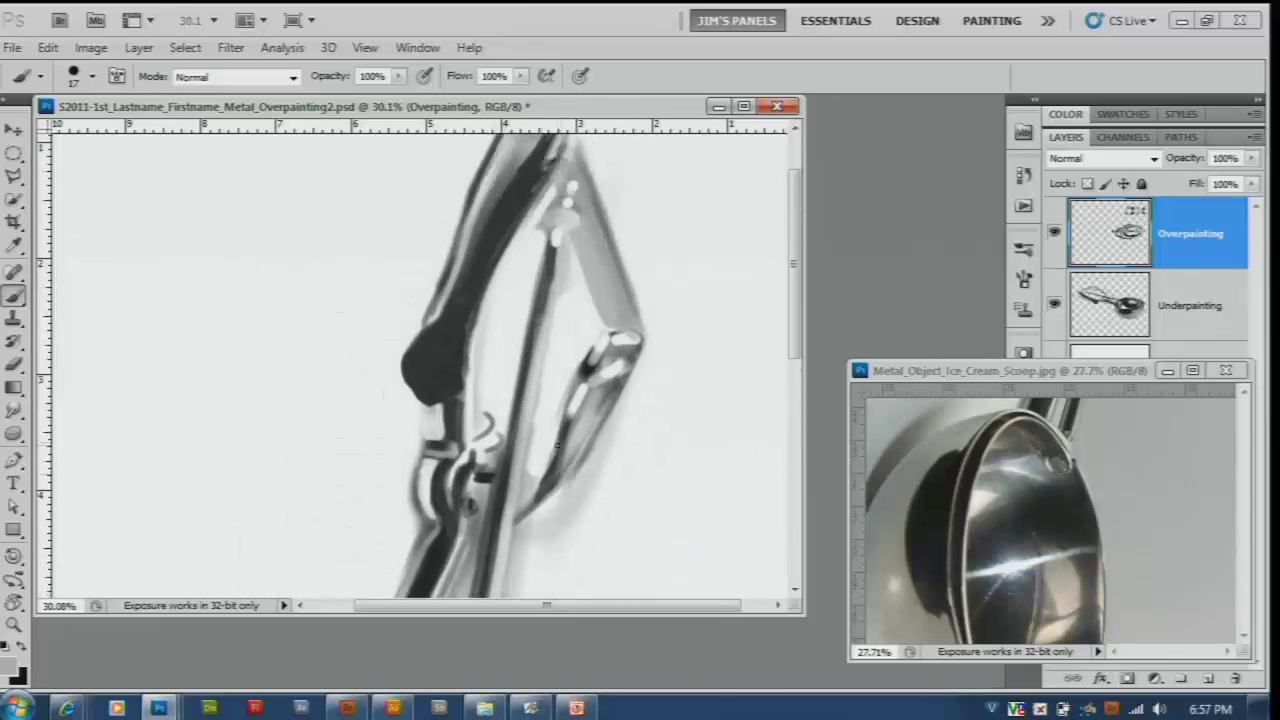
drag(575, 431, 590, 359)
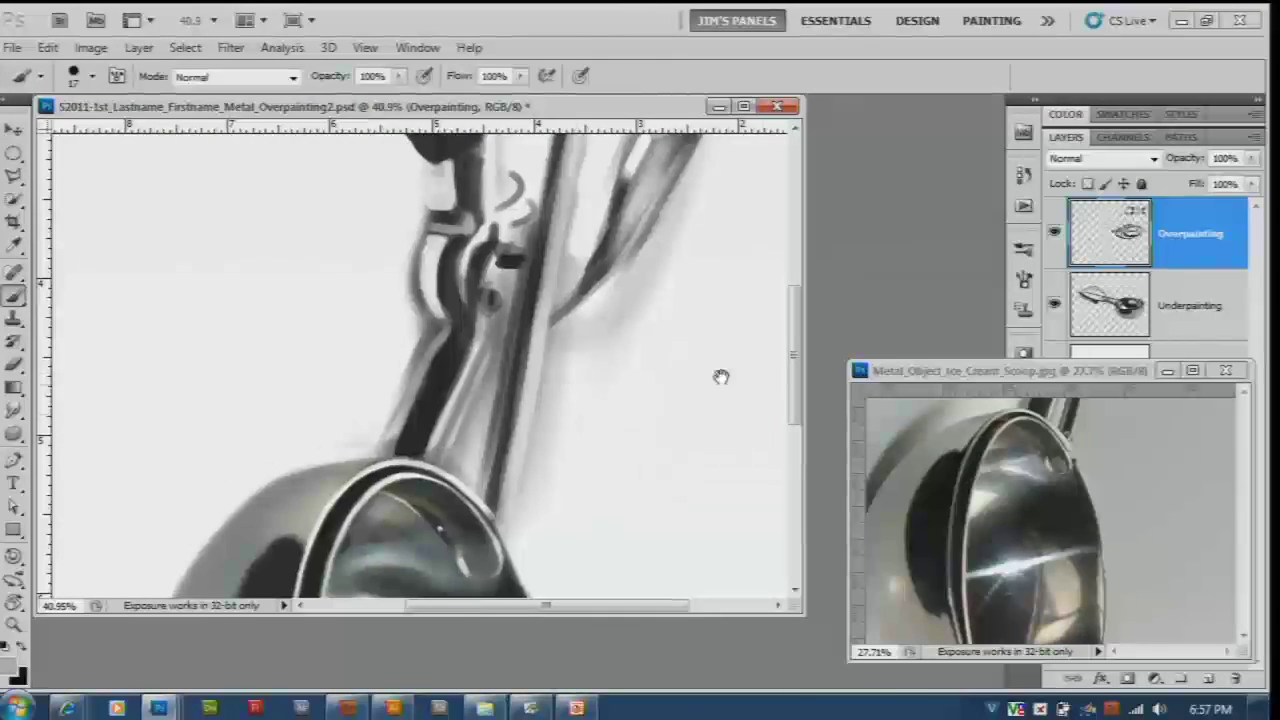
click(1135, 370)
drag(1070, 400, 1070, 490)
scroll(1070, 490, up, 4)
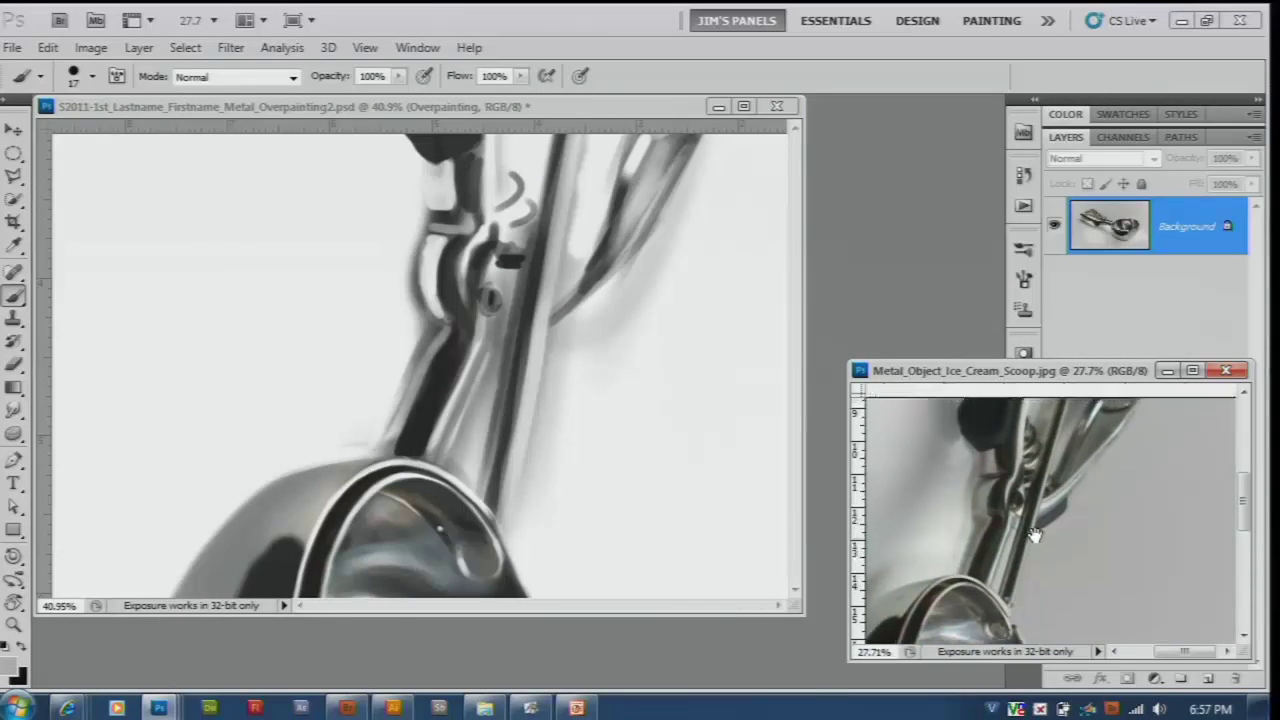
drag(1034, 562, 1052, 500)
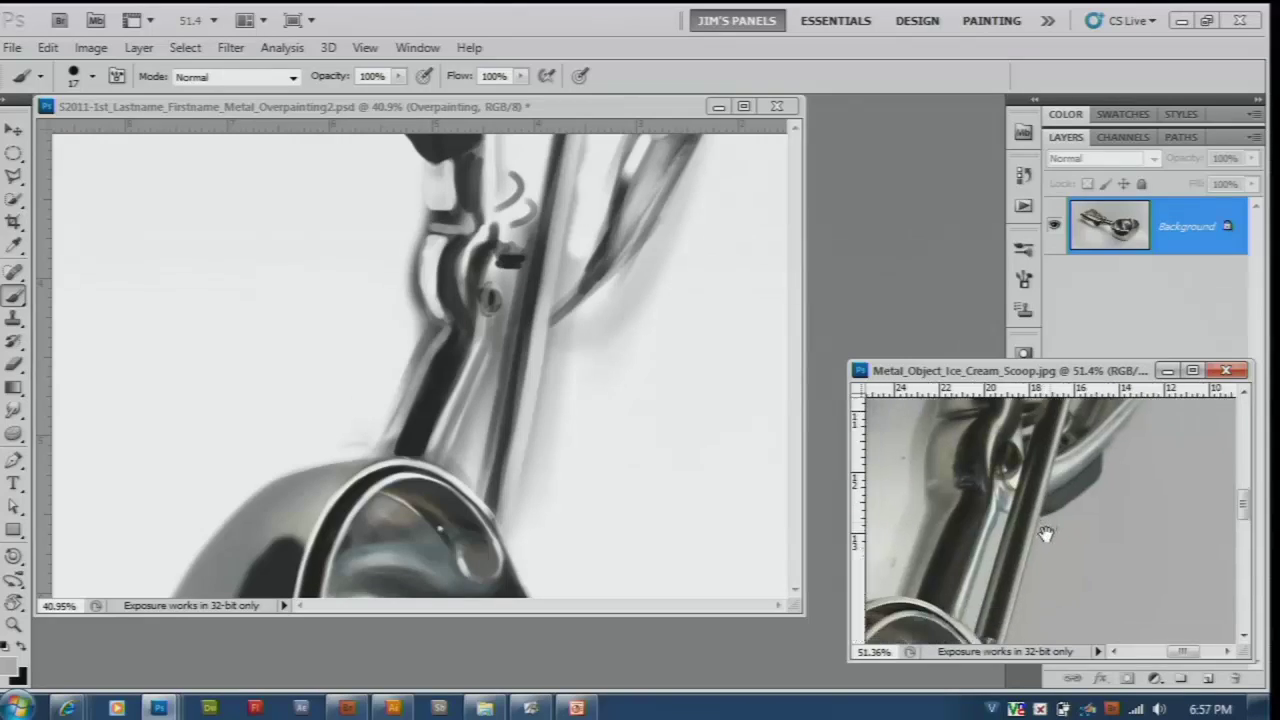
click(420, 118)
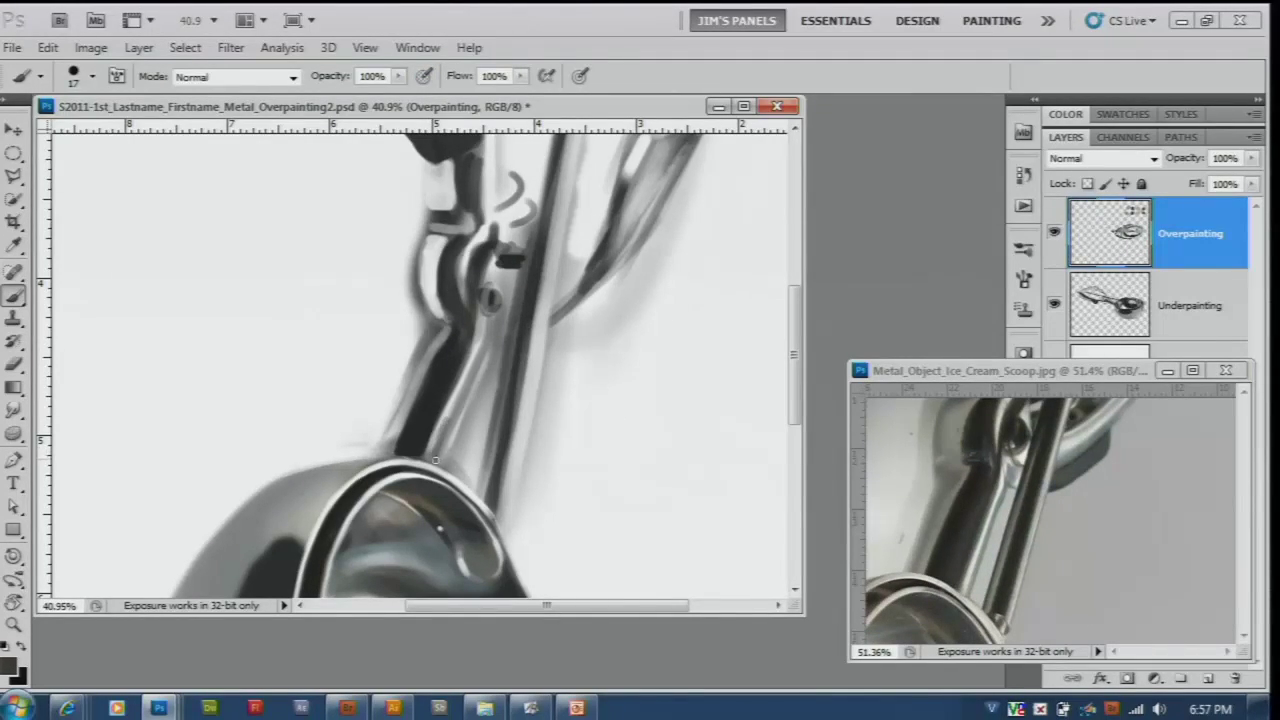
drag(435, 459, 462, 365)
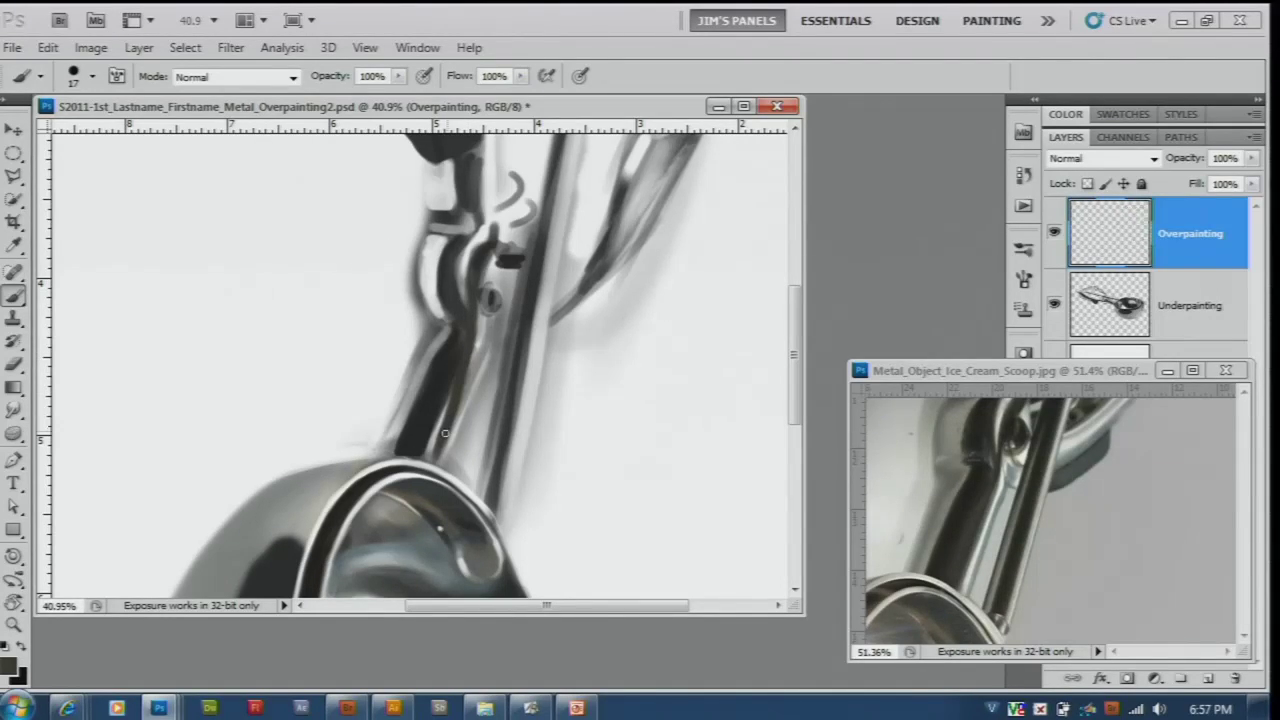
Step: Rotate the canvas and paint more dark strokes along the handle
key(r)
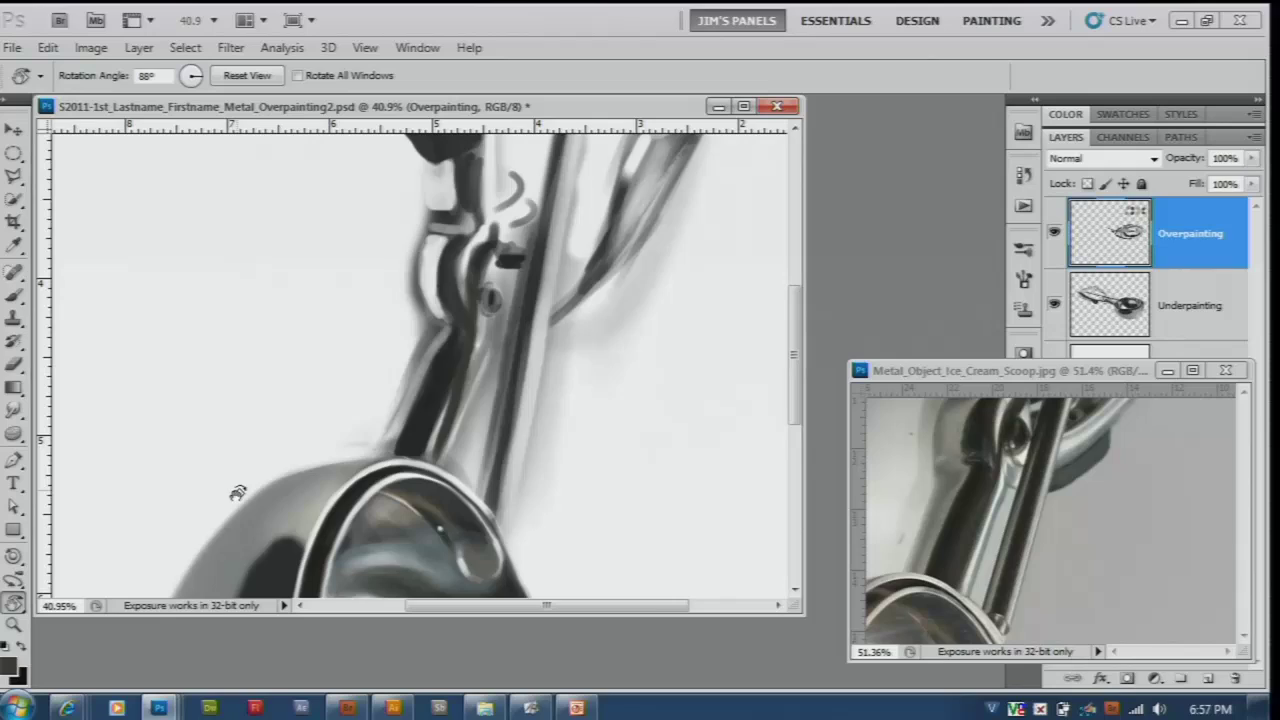
drag(229, 486, 222, 478)
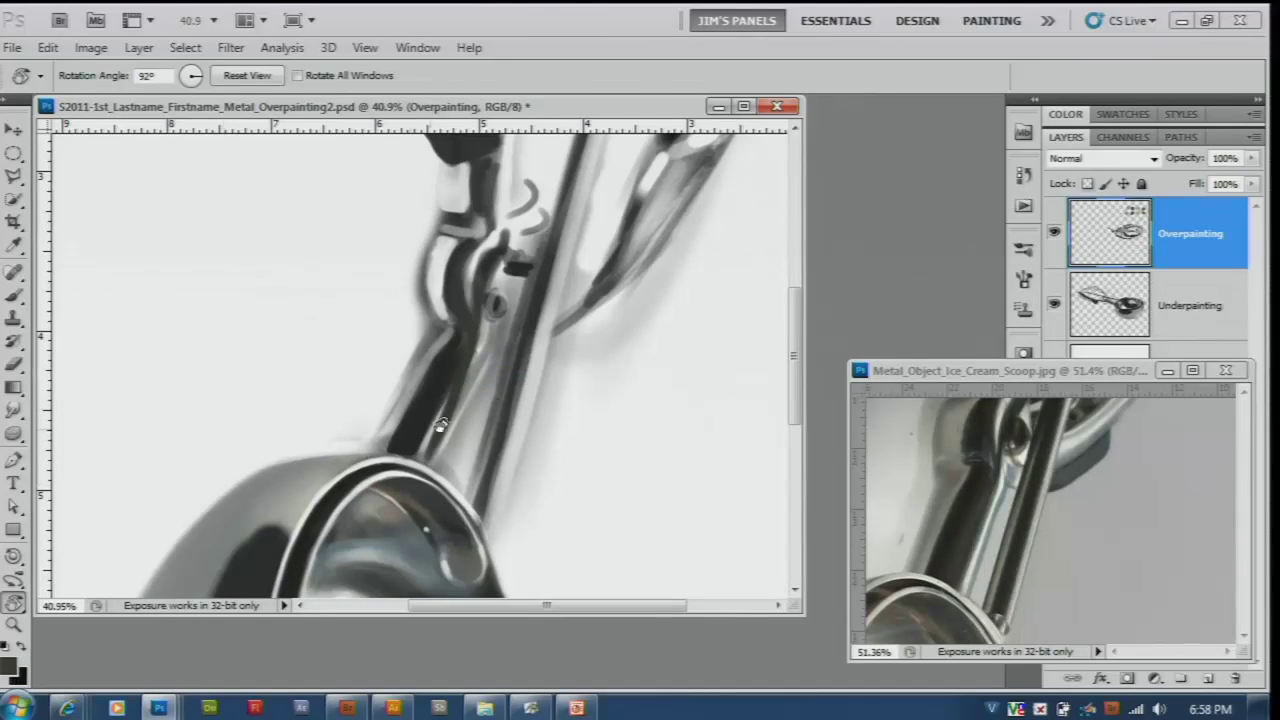
scroll(243, 394, up, 1)
key(b)
key(x)
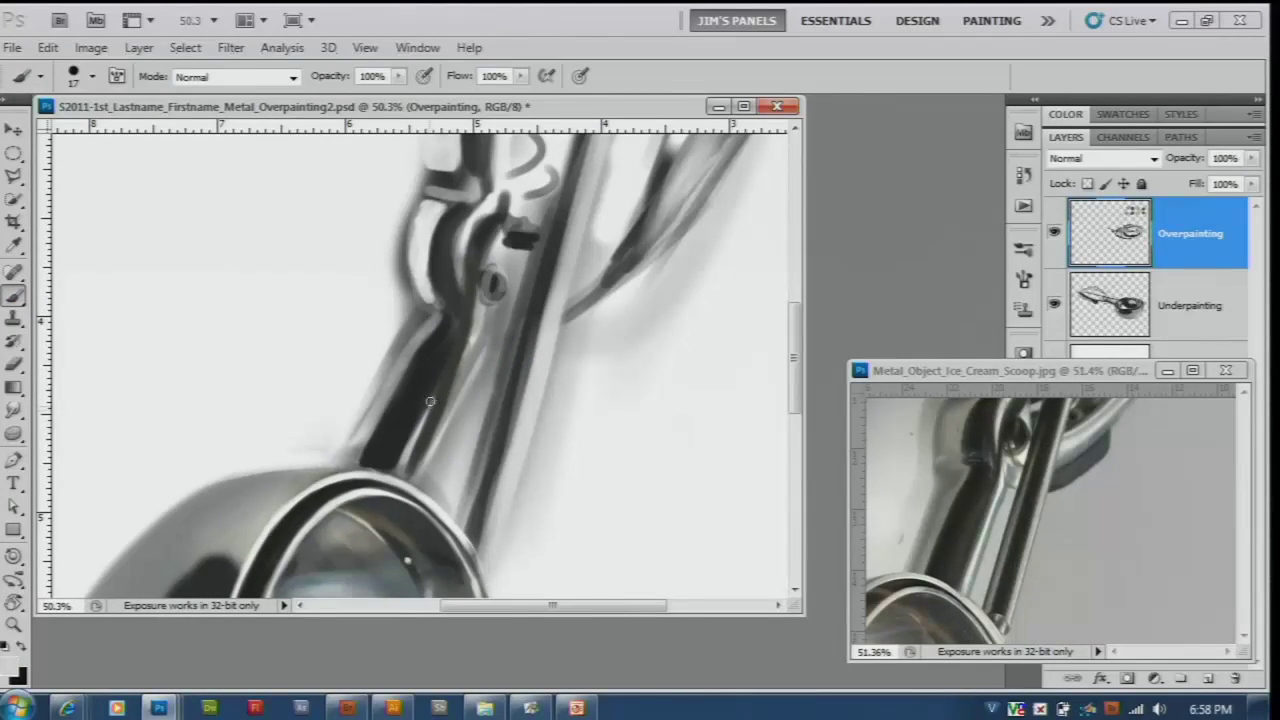
key(x)
drag(432, 392, 412, 450)
mouse_move(440, 375)
mouse_down()
mouse_move(407, 451)
mouse_move(415, 395)
mouse_up()
Step: Draw an elliptical marquee around the scoop's ring
scroll(340, 520, up, 1)
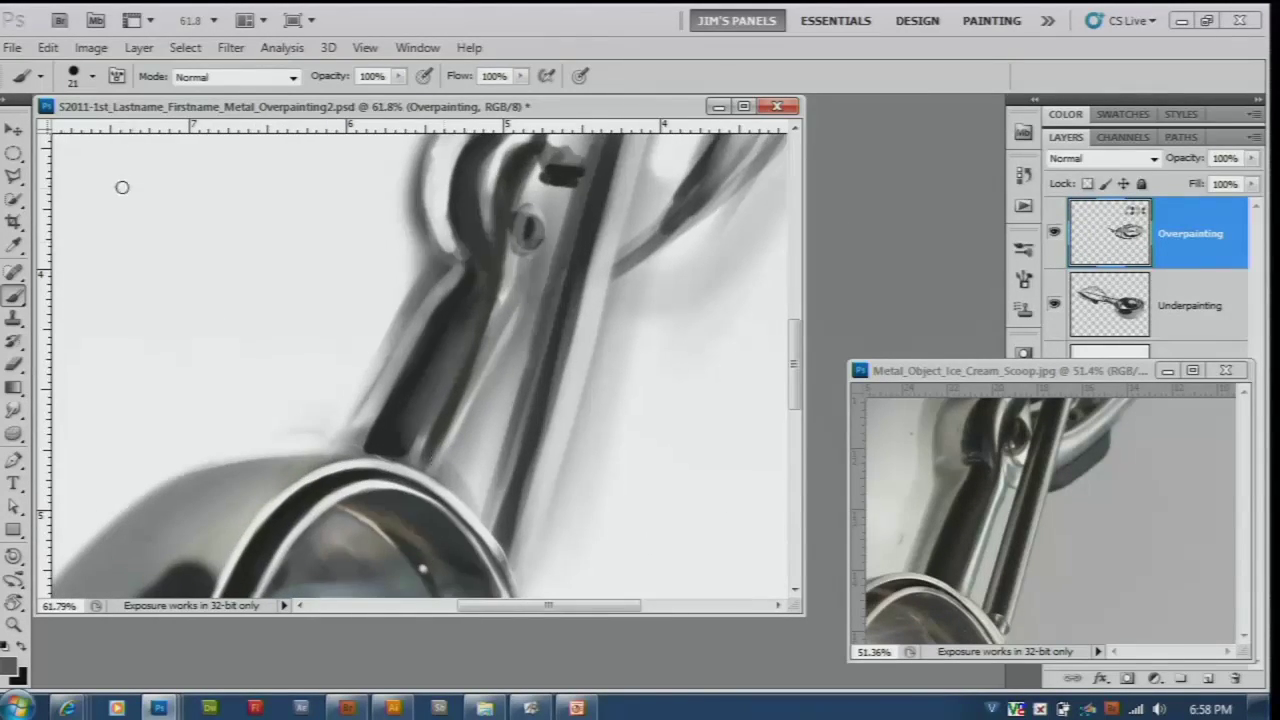
key(m)
drag(455, 567, 445, 573)
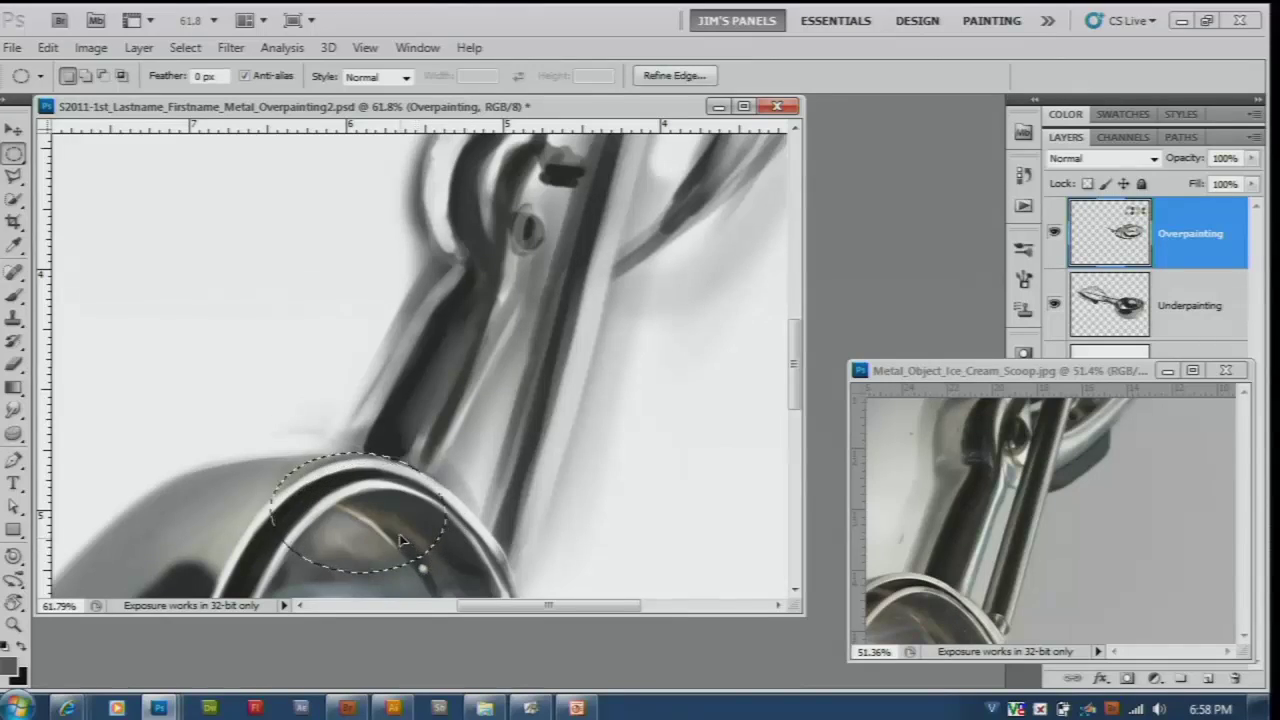
Step: Paint strokes inside the ring selection near its top
click(185, 47)
click(208, 128)
key(b)
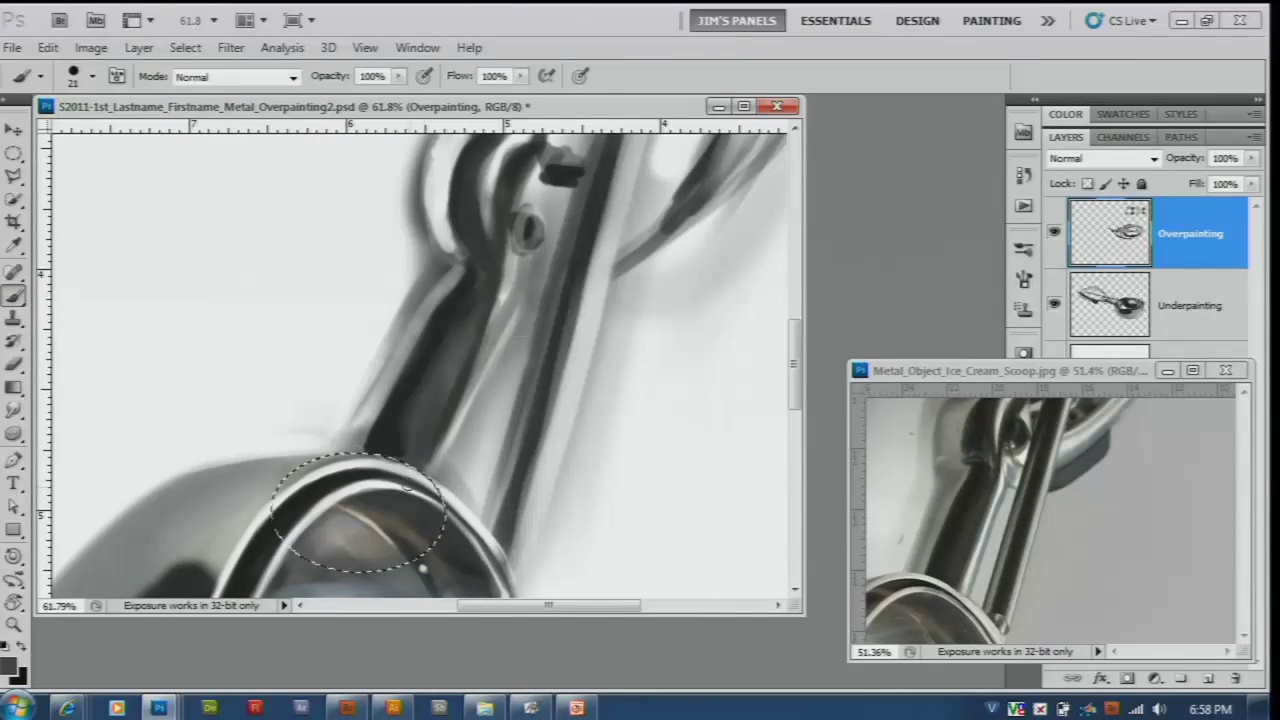
drag(396, 458, 400, 470)
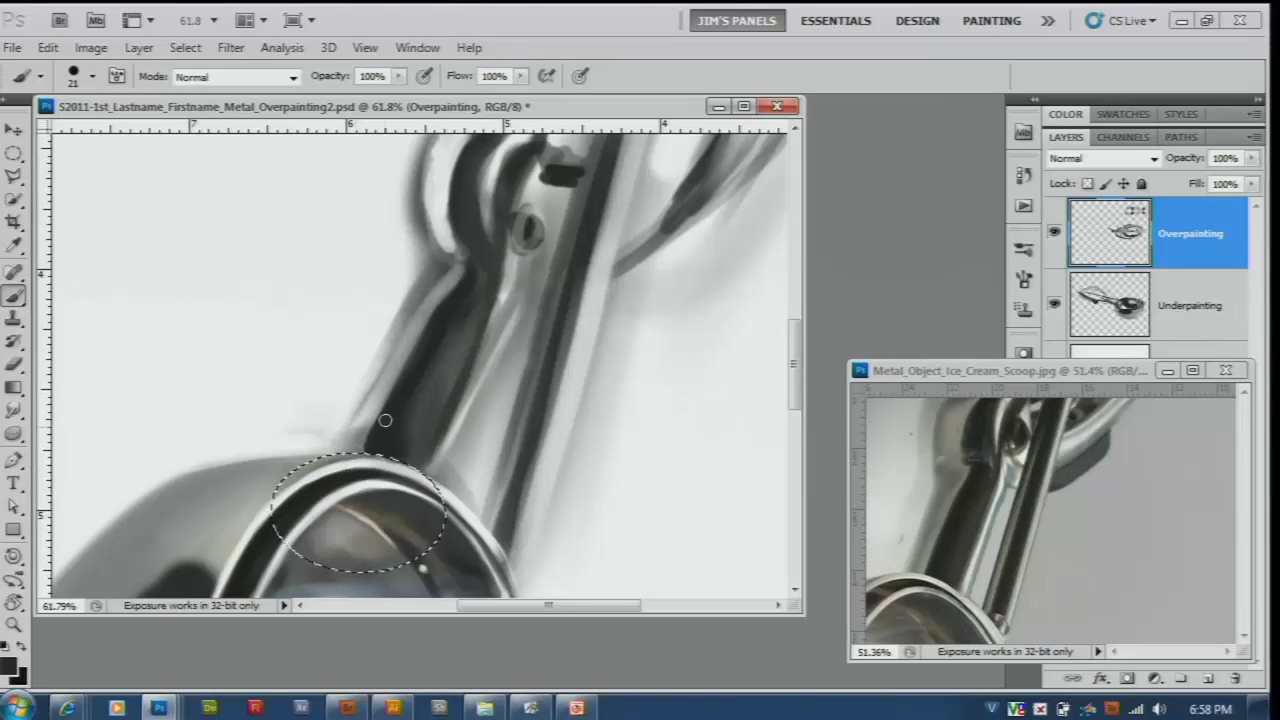
drag(400, 430, 363, 457)
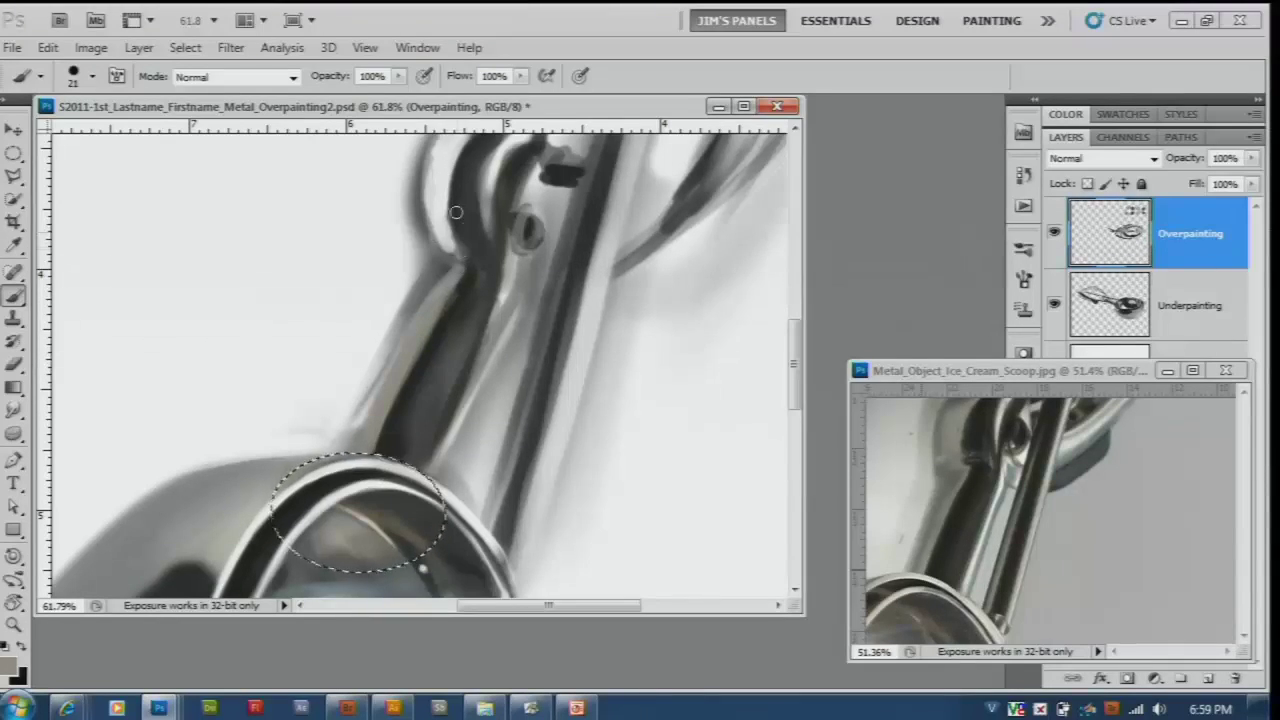
Step: Paint a lighter and then a darker stroke along the handle edge with a larger brush
drag(469, 270, 426, 313)
alt+click(433, 231)
key(bracketright)
drag(384, 384, 359, 442)
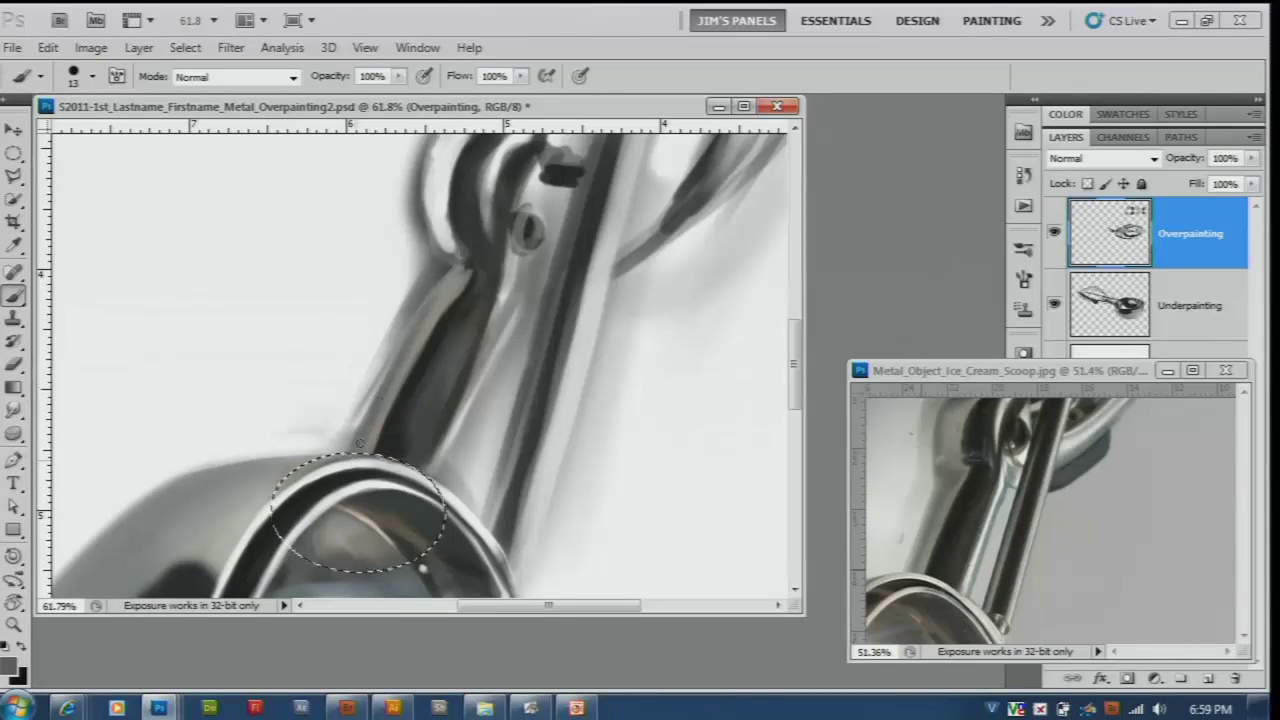
alt+click(408, 330)
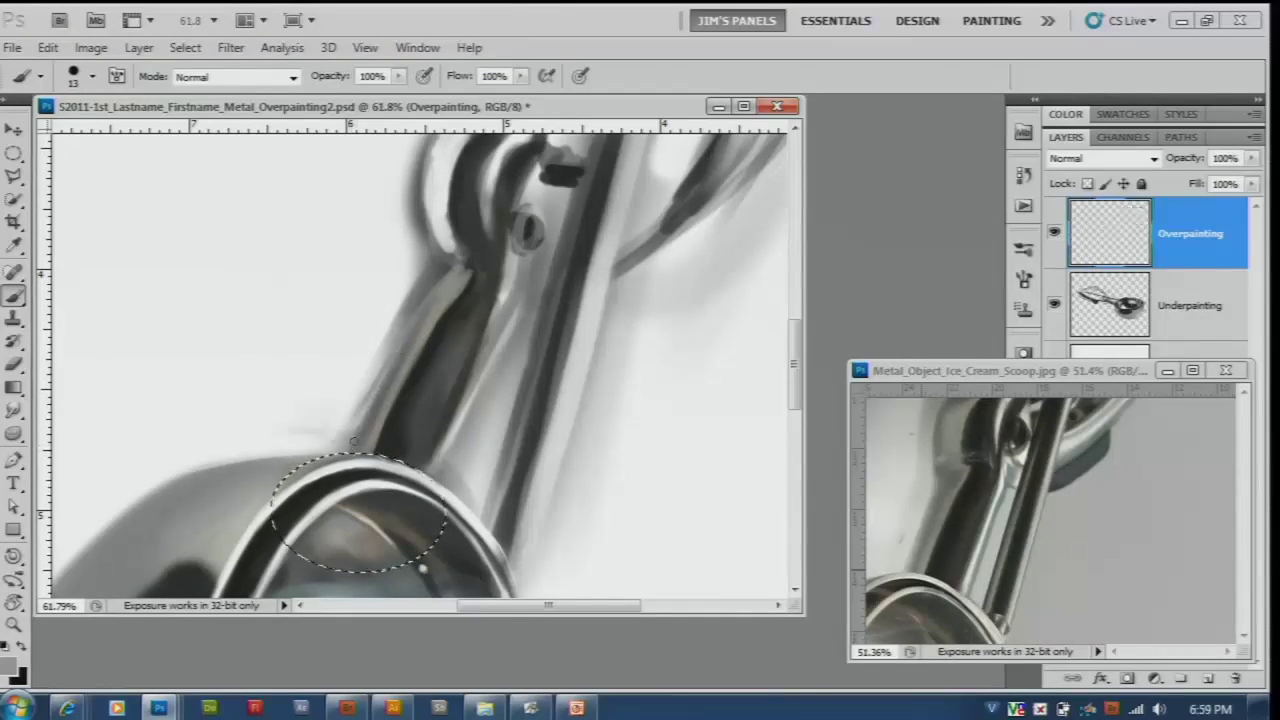
drag(390, 346, 350, 430)
alt+click(351, 386)
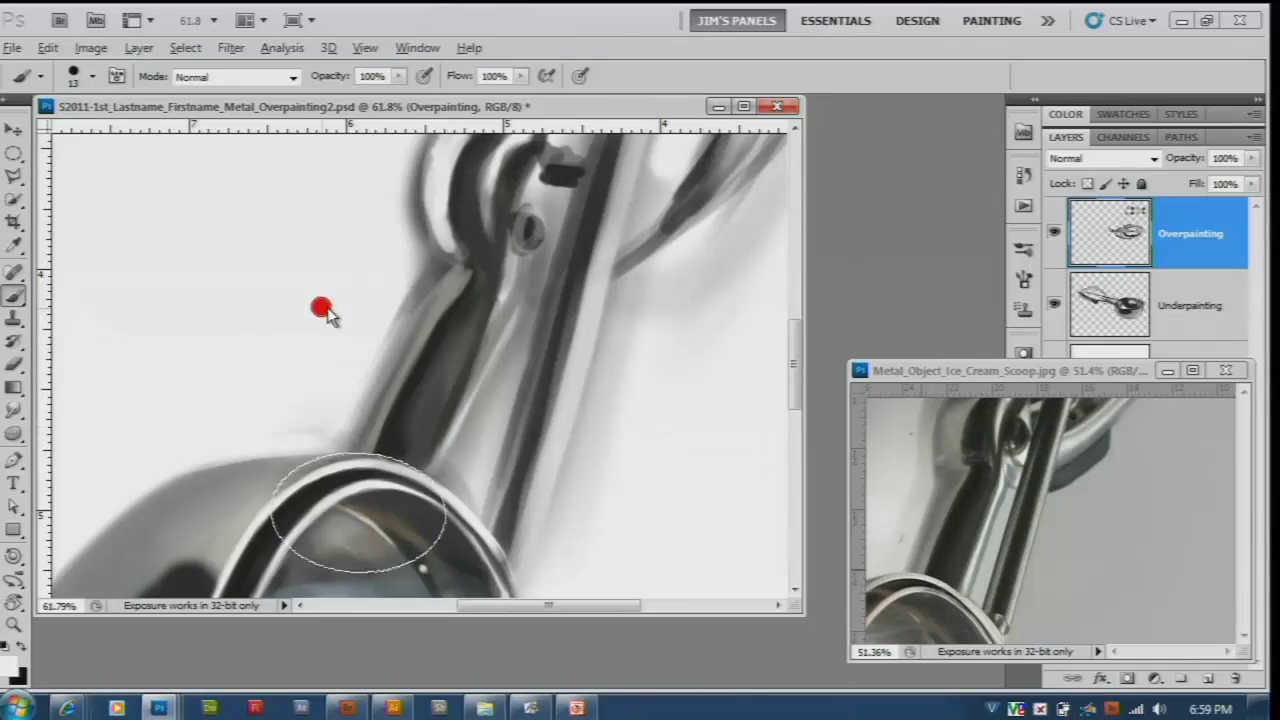
Step: Set the brush to 30 px and soften the handle edge near the ring
click(92, 77)
drag(42, 131, 48, 131)
key(Return)
alt+click(343, 430)
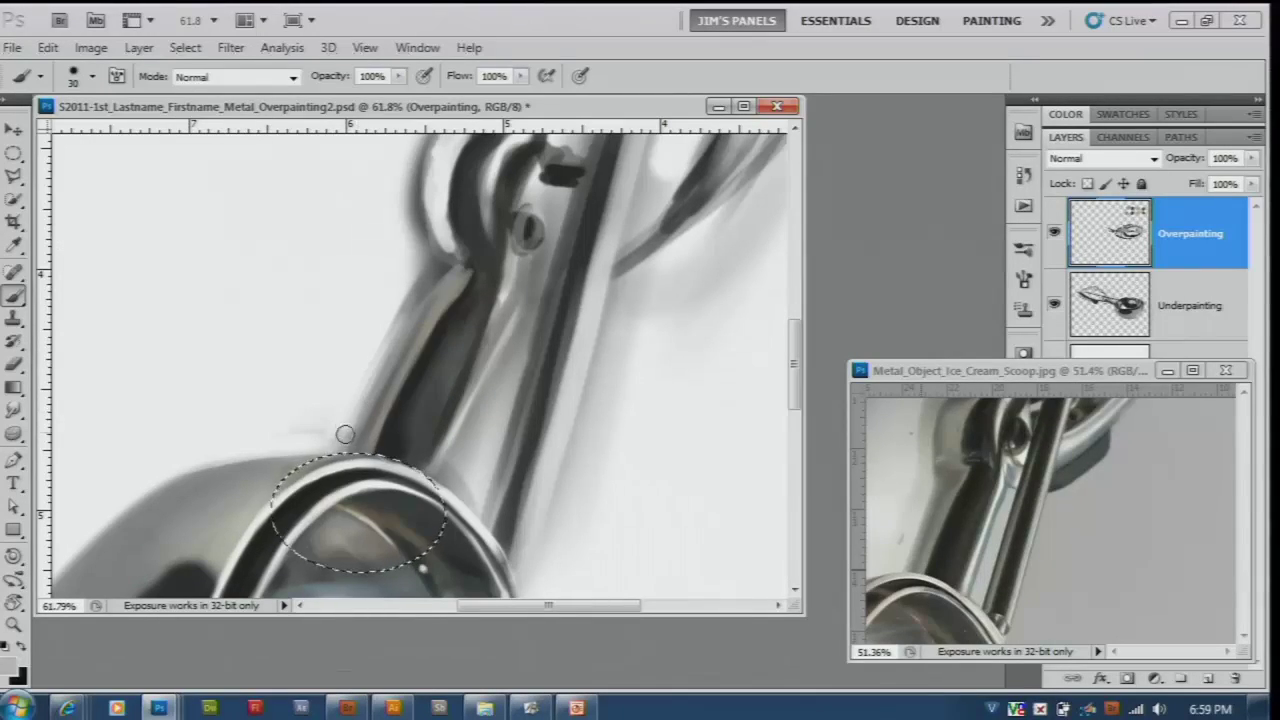
drag(371, 366, 349, 434)
Step: Paint a dark stroke and a light highlight down the handle's left edge
alt+click(340, 432)
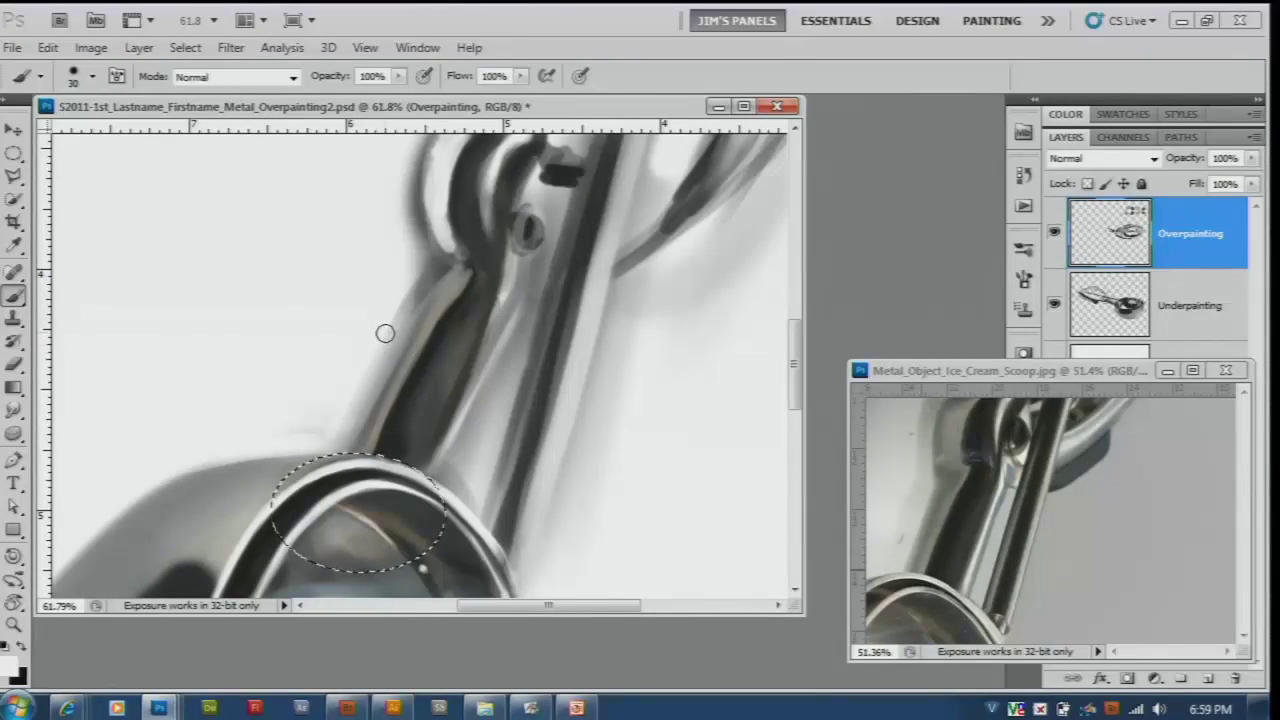
alt+click(440, 282)
drag(430, 305, 395, 368)
drag(436, 297, 354, 430)
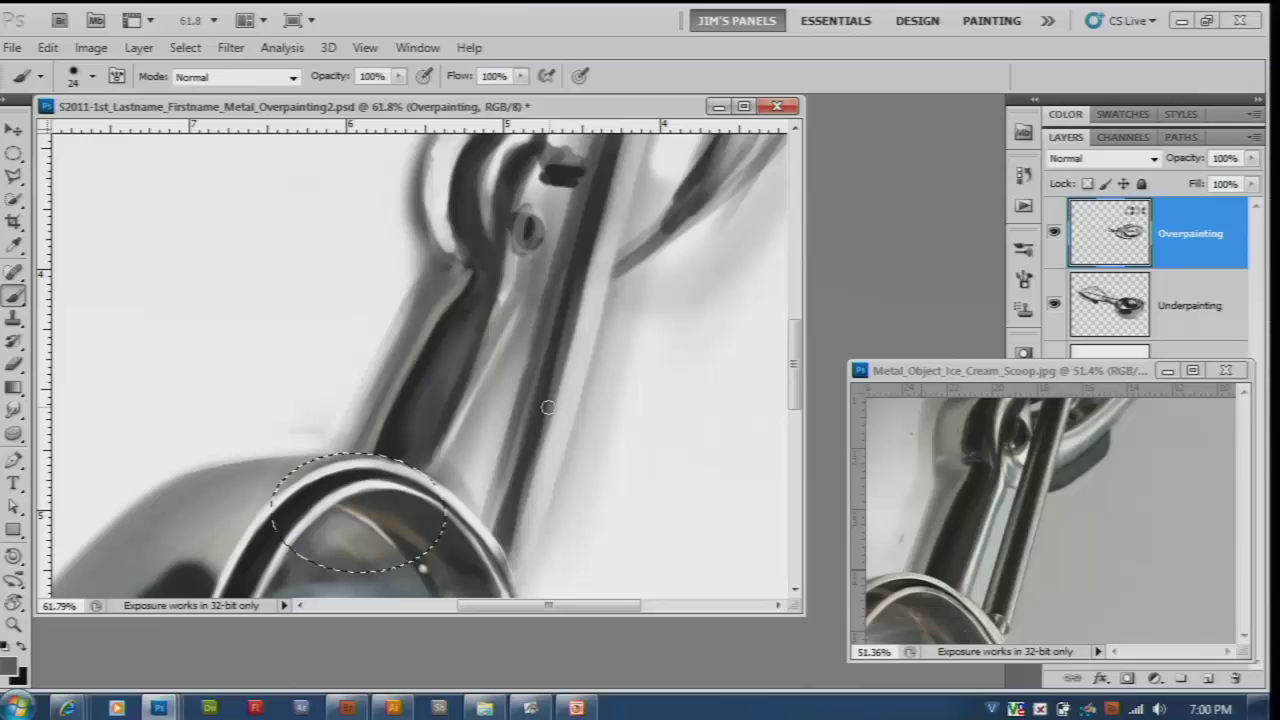
Step: Deselect the elliptical selection and zoom in
click(185, 47)
click(206, 88)
scroll(386, 464, up, 2)
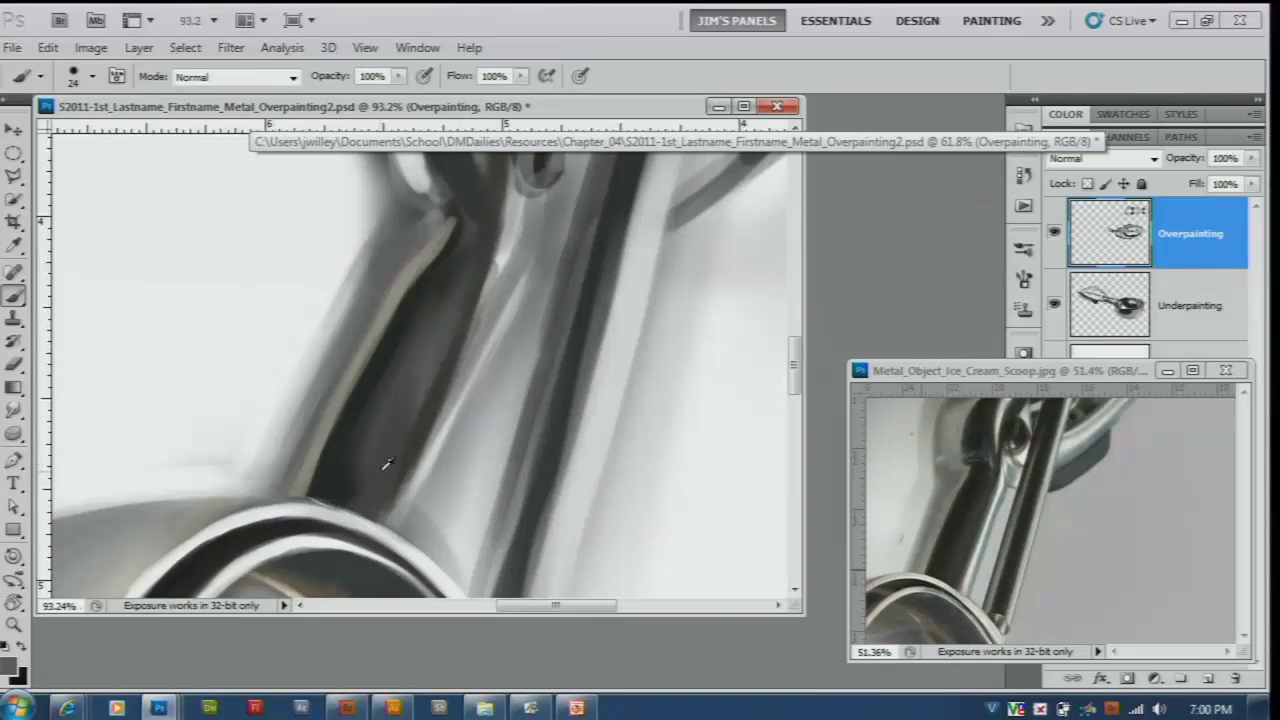
scroll(386, 464, up, 2)
Step: Replace the old selection with a new elliptical marquee around the rim
click(185, 47)
click(210, 110)
key(m)
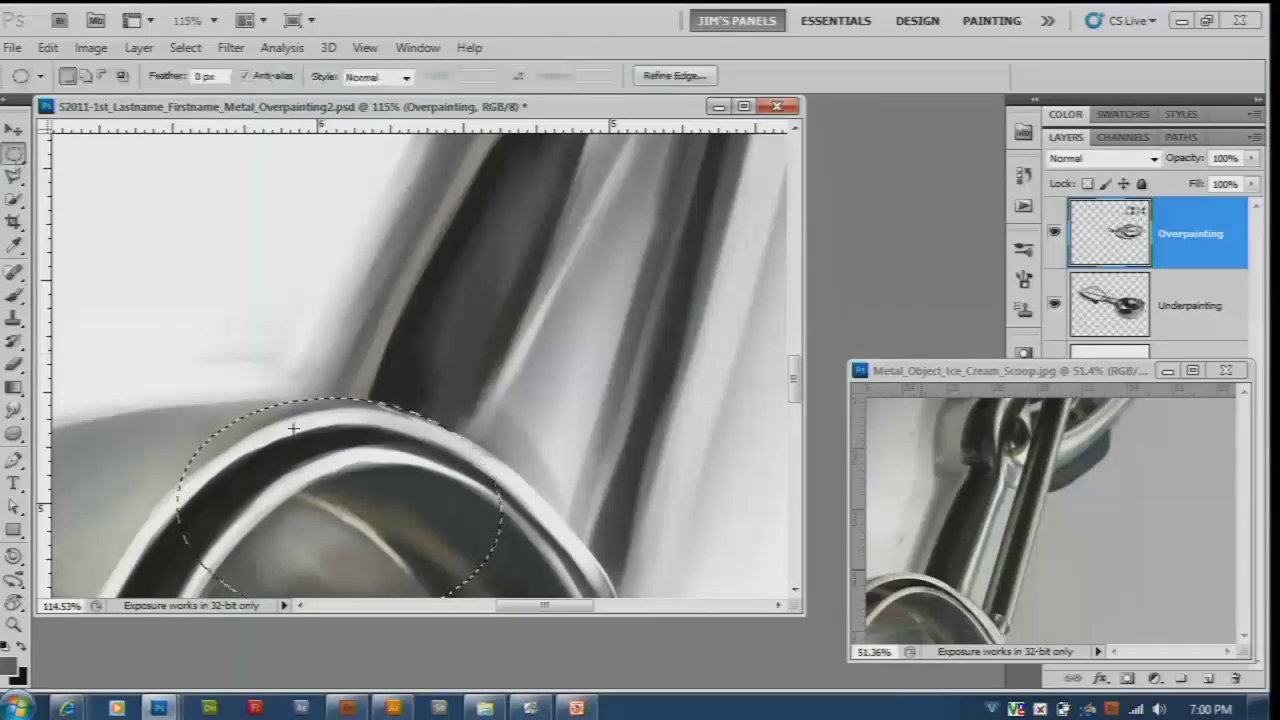
key(l)
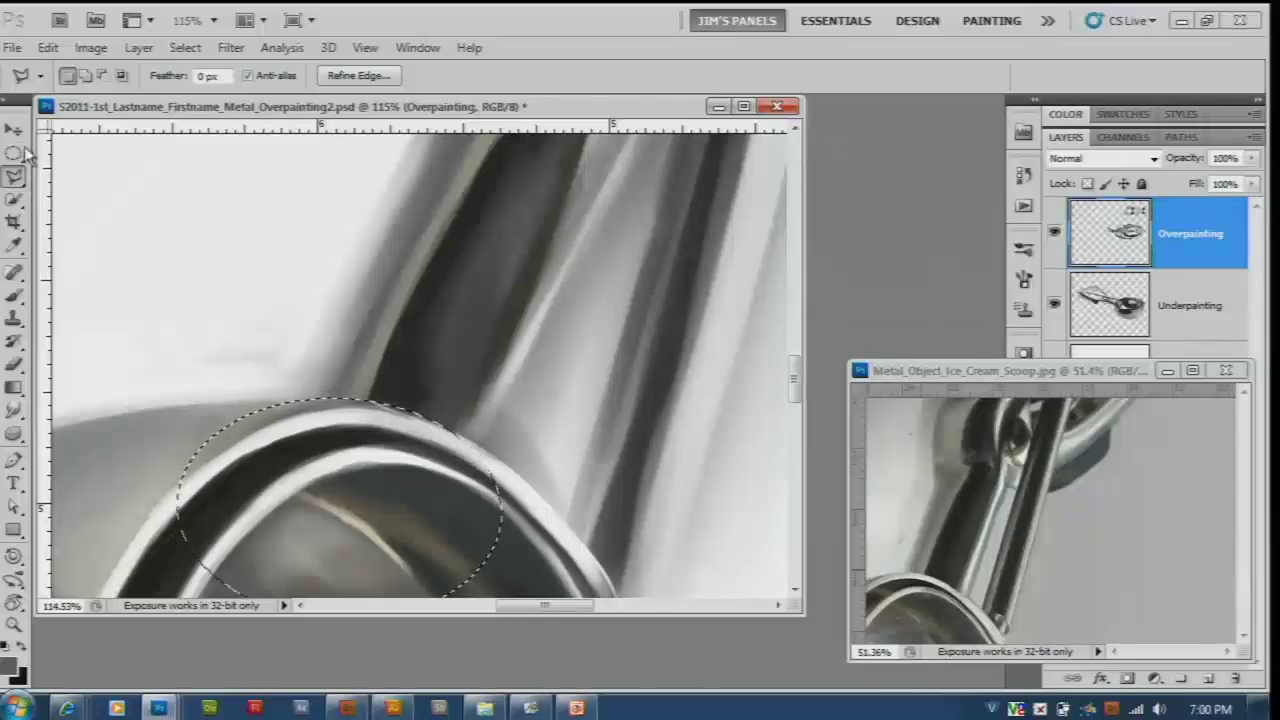
click(15, 153)
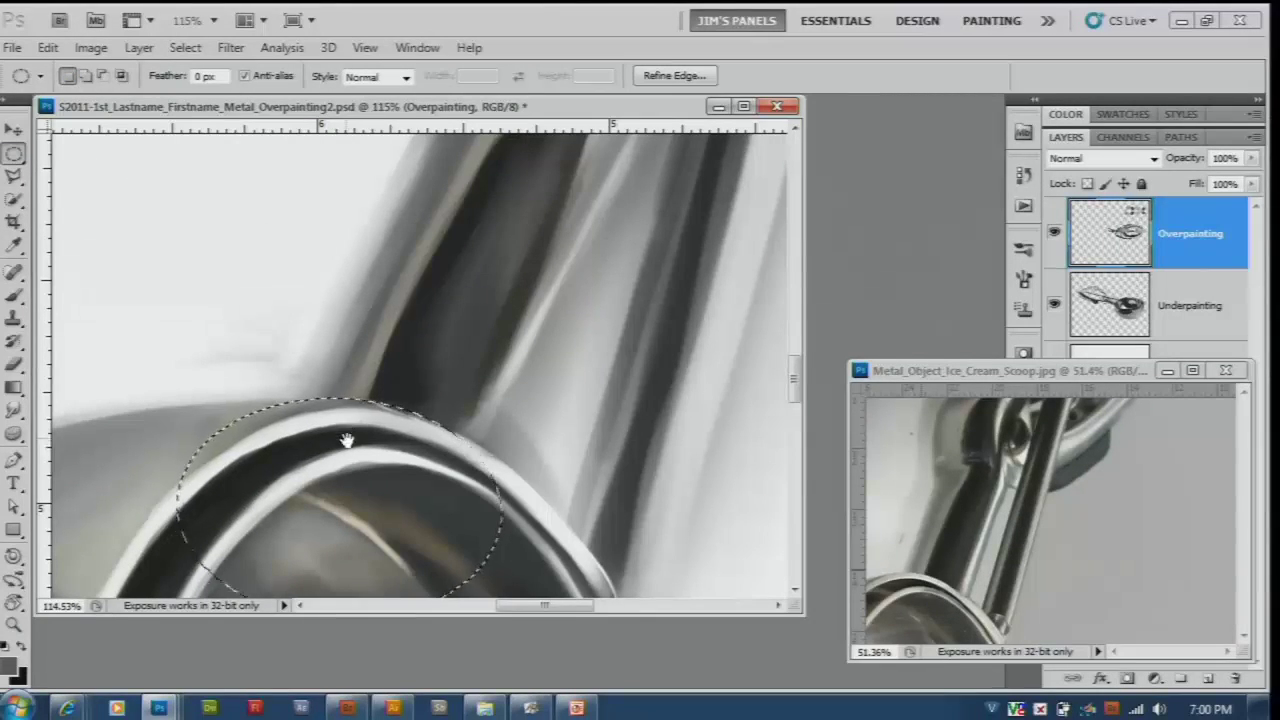
click(178, 433)
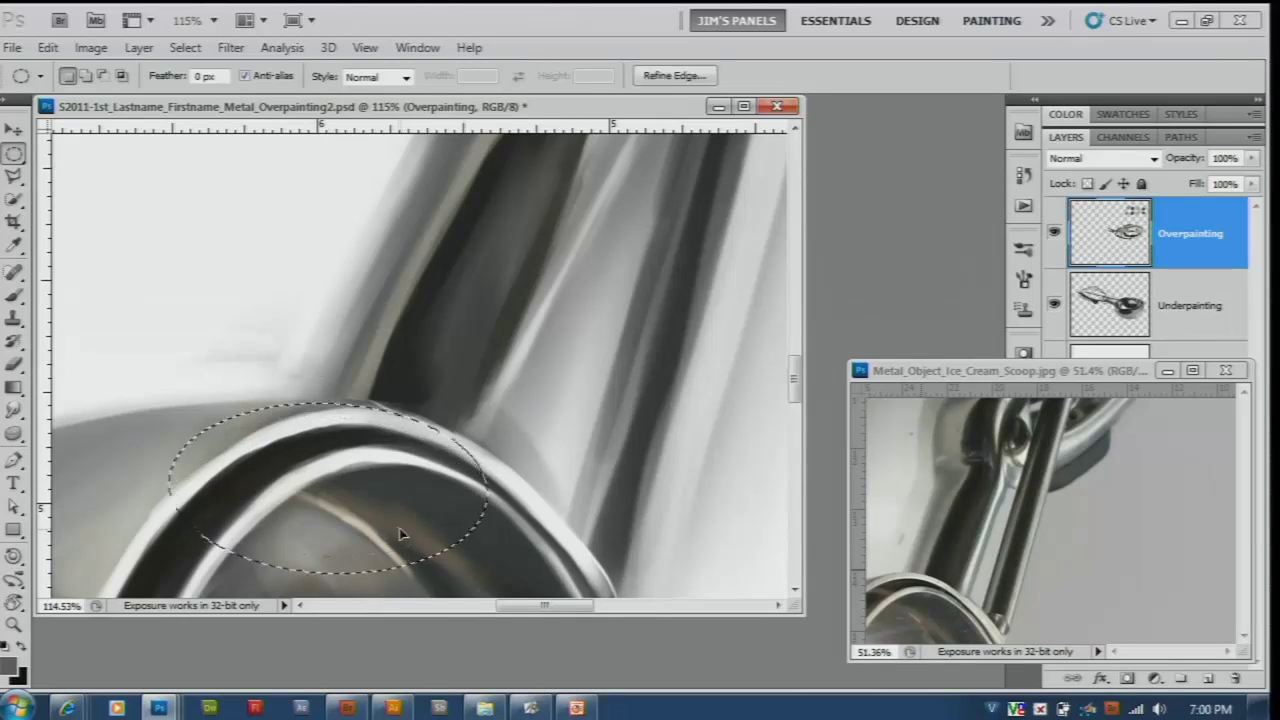
drag(468, 540, 352, 498)
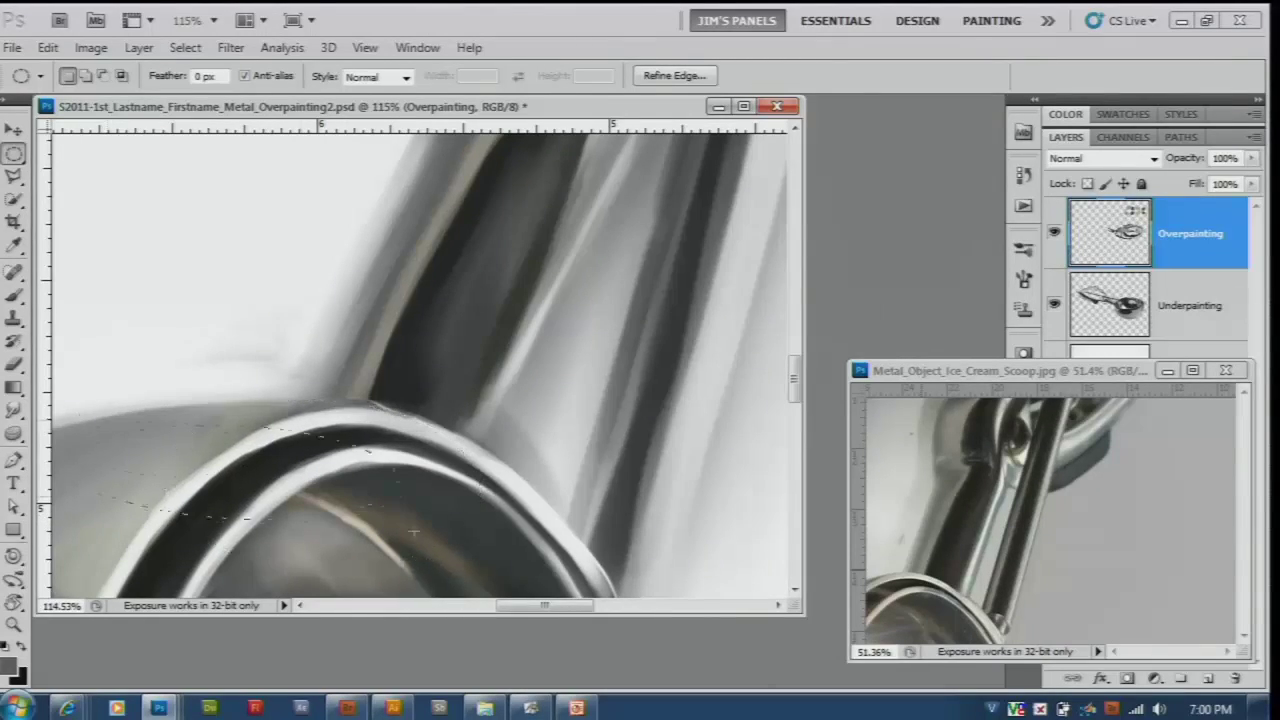
drag(90, 300, 473, 381)
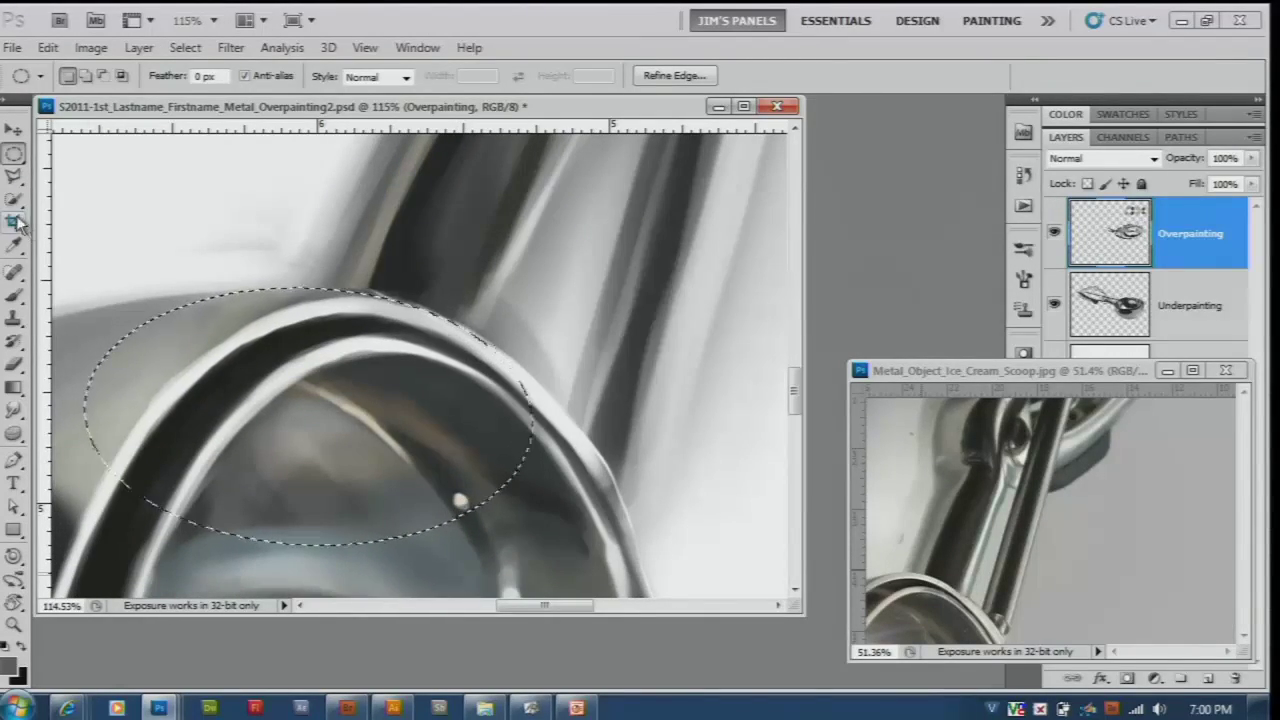
Step: Invert the selection and darken the handle band just above the rim
click(185, 47)
click(200, 125)
key(b)
drag(388, 262, 450, 276)
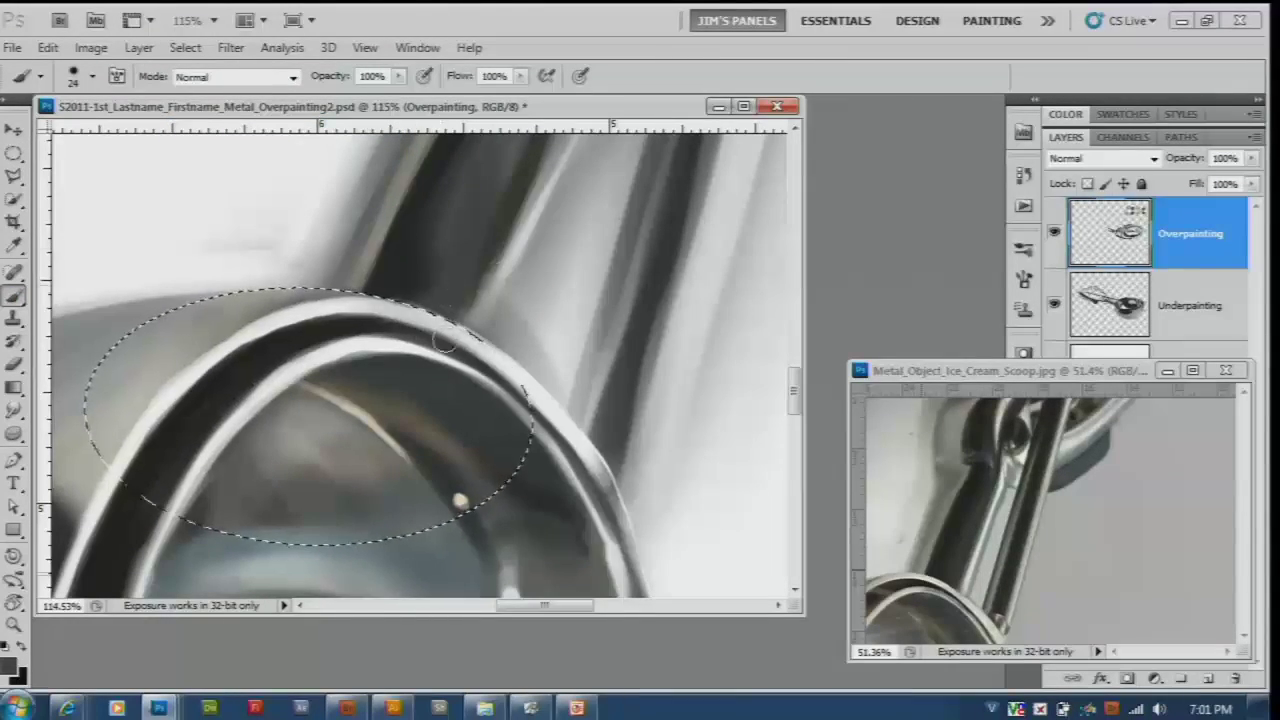
drag(494, 234, 465, 315)
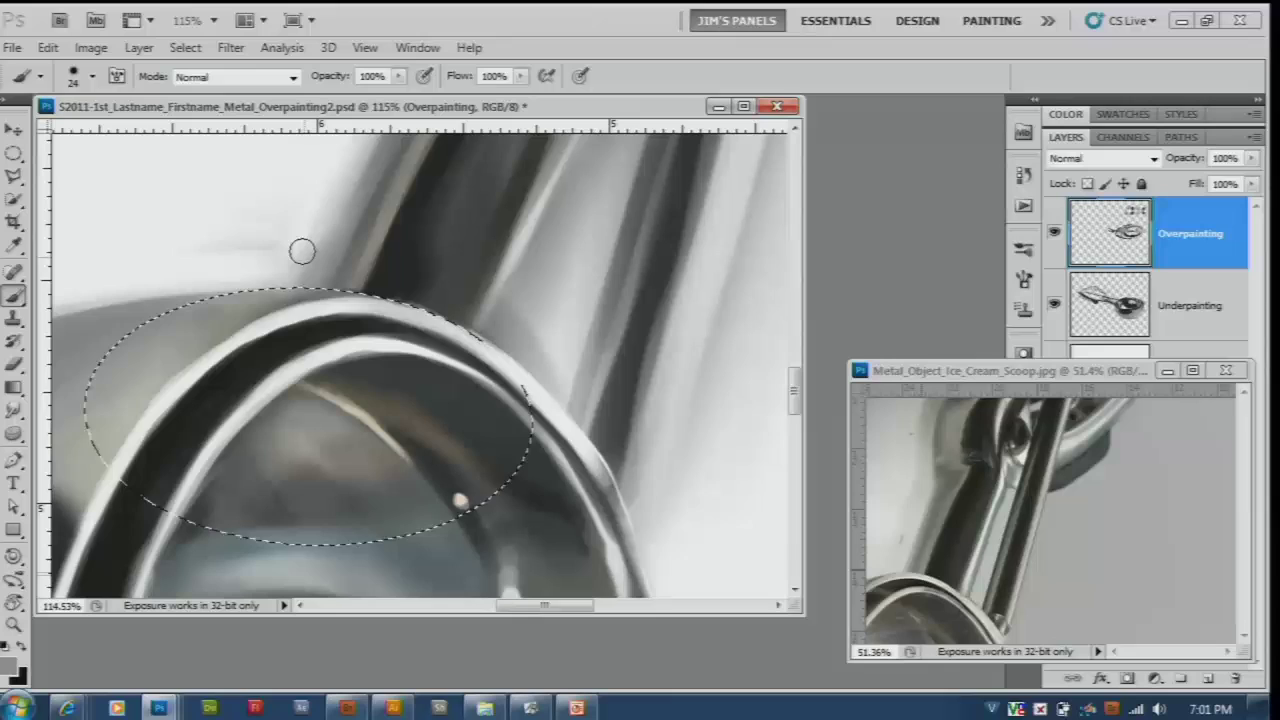
scroll(486, 226, down, 3)
drag(486, 226, 512, 324)
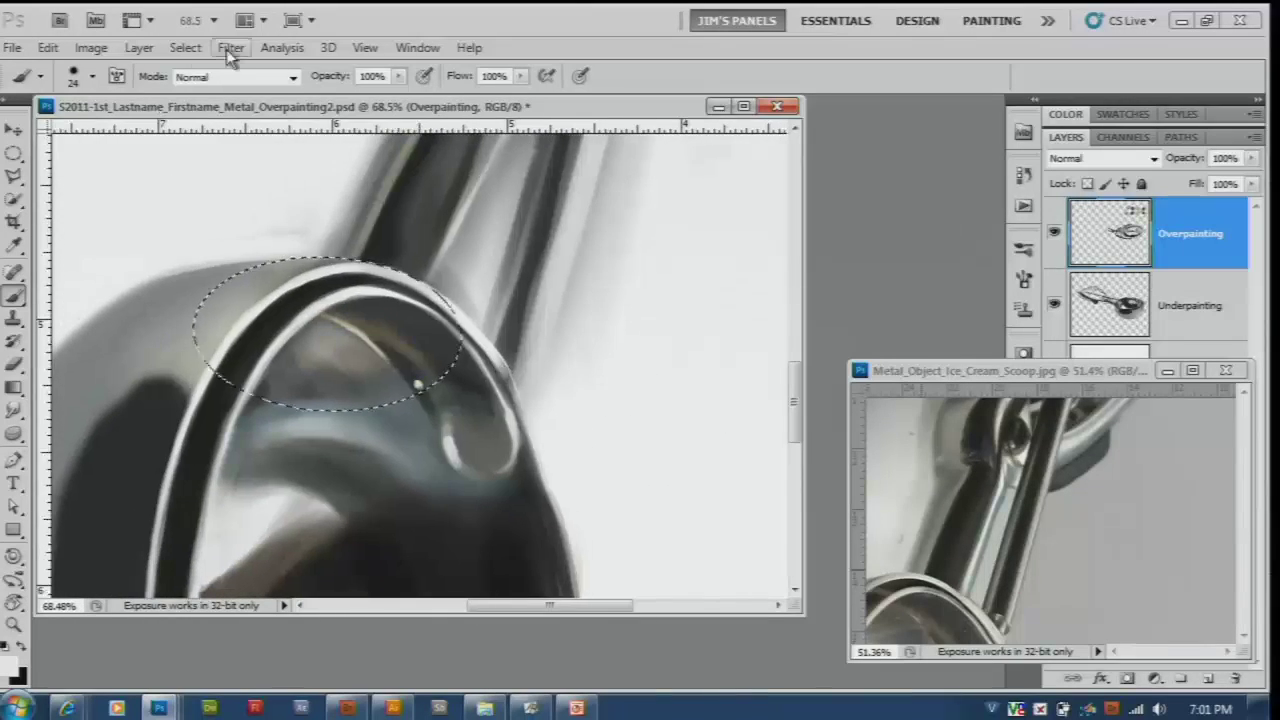
Step: Zoom into the reference's handle-rim joint and paint lightly along the rim's right edge
scroll(534, 340, up, 1)
scroll(529, 356, up, 2)
scroll(514, 357, down, 2)
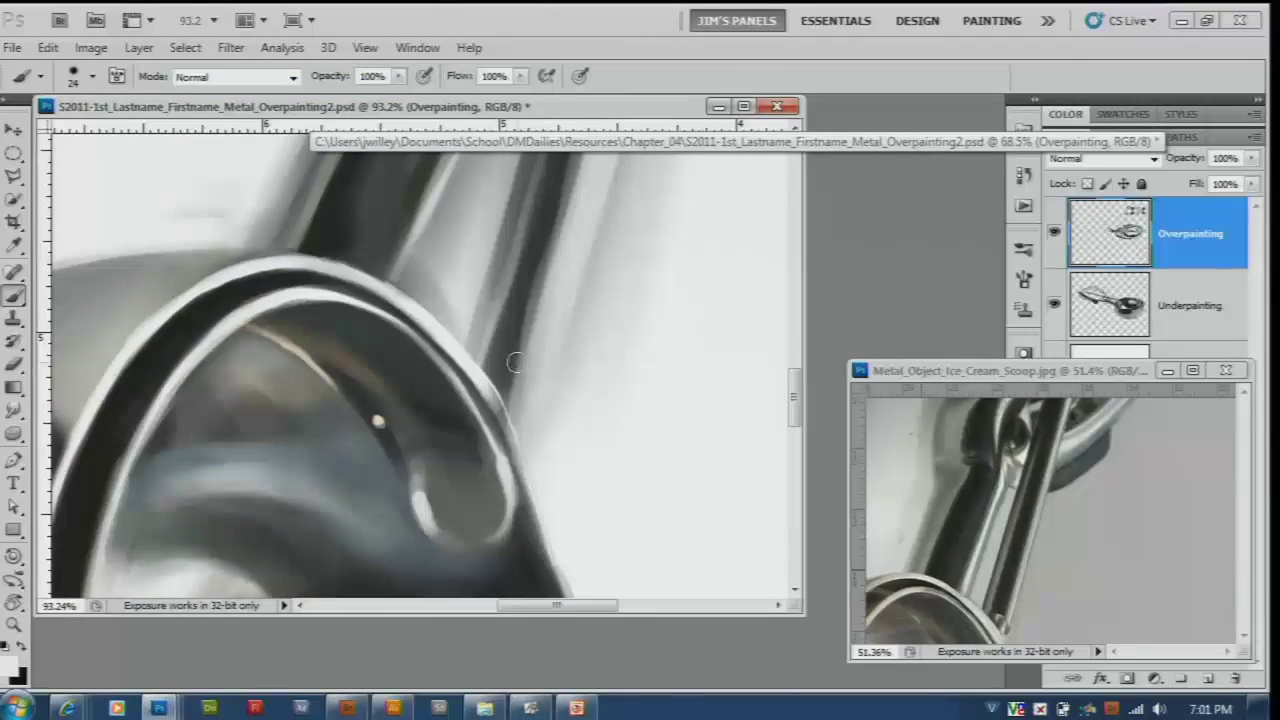
scroll(411, 229, up, 3)
scroll(509, 229, down, 2)
scroll(509, 229, down, 1)
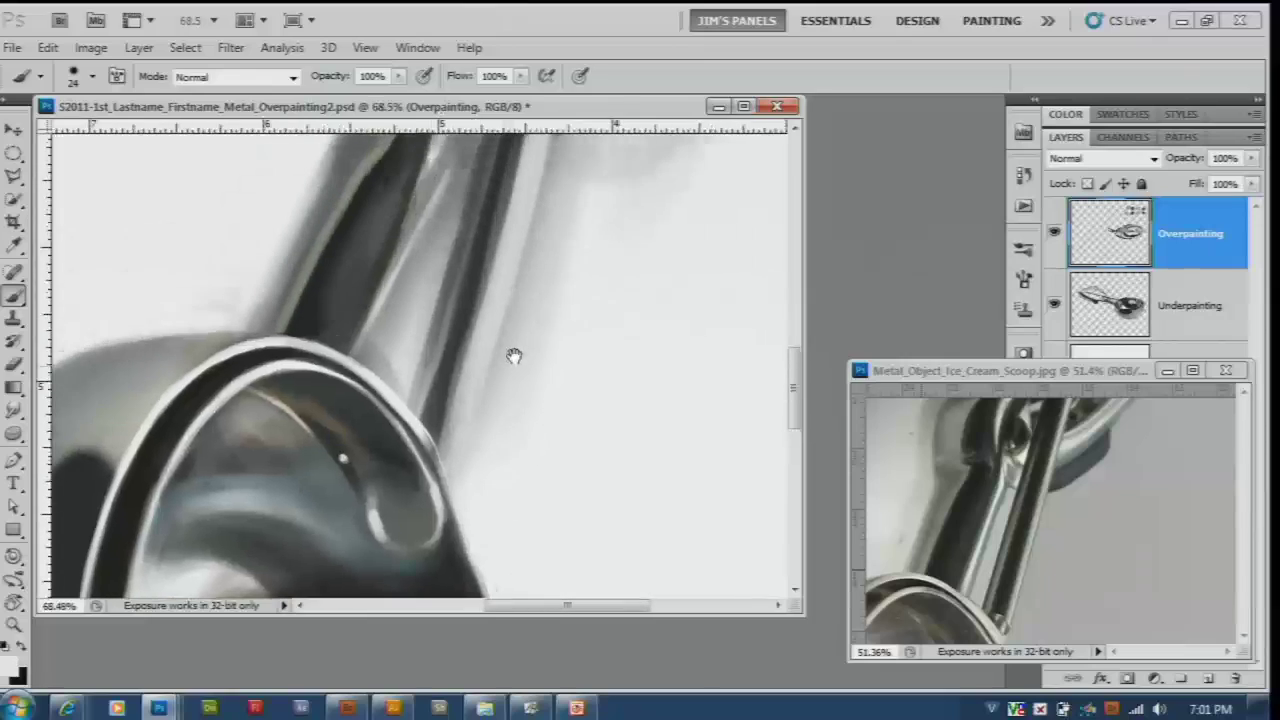
scroll(514, 357, down, 1)
scroll(529, 260, down, 1)
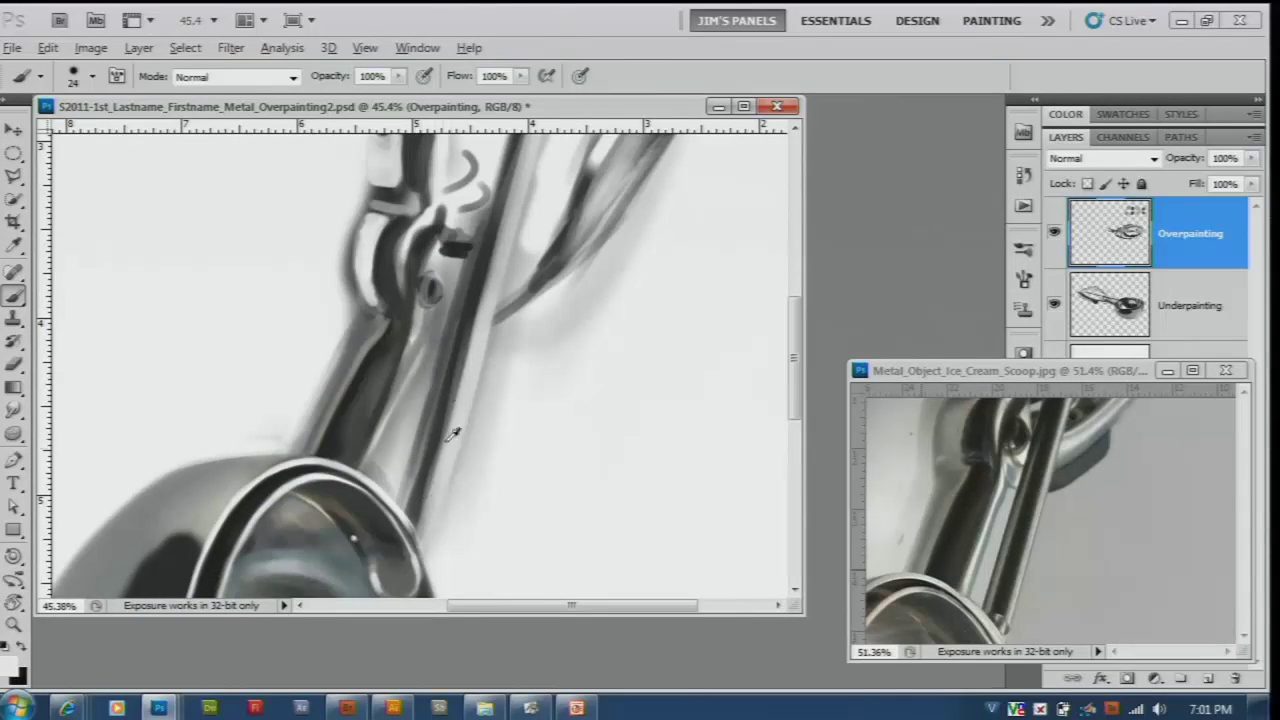
scroll(449, 500, up, 1)
scroll(457, 543, up, 1)
scroll(1013, 617, up, 1)
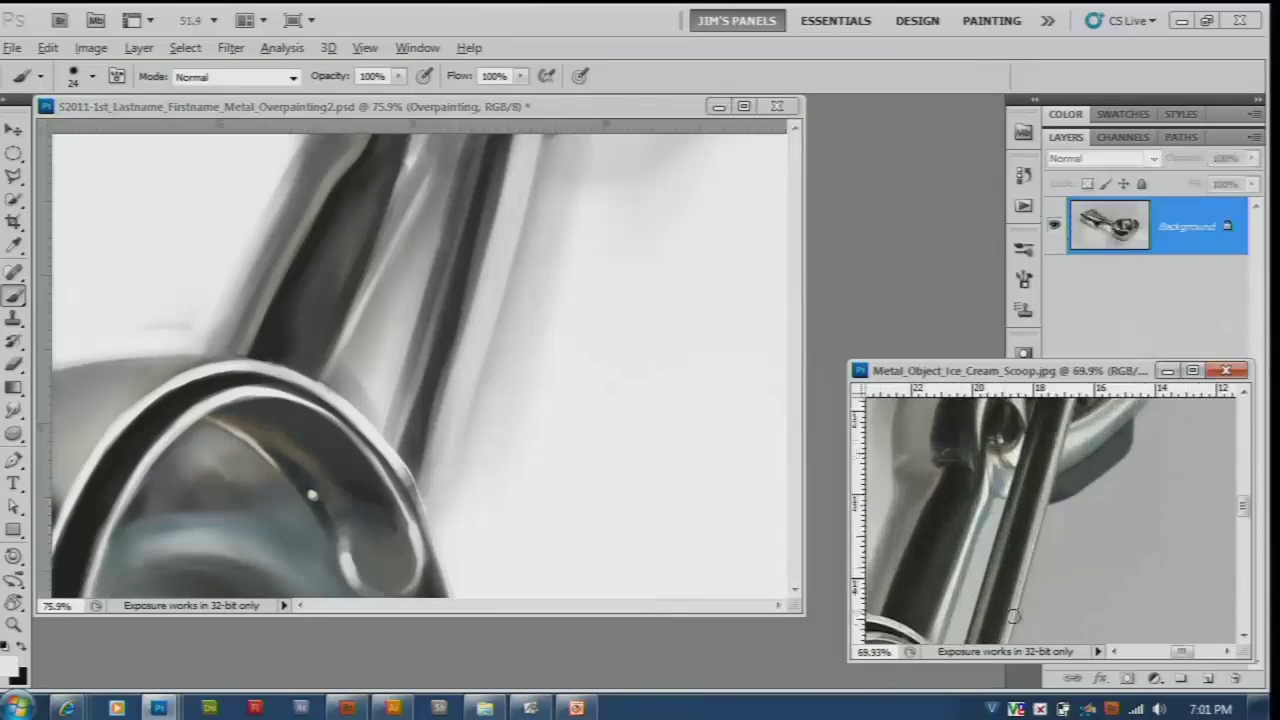
click(463, 504)
drag(457, 491, 425, 318)
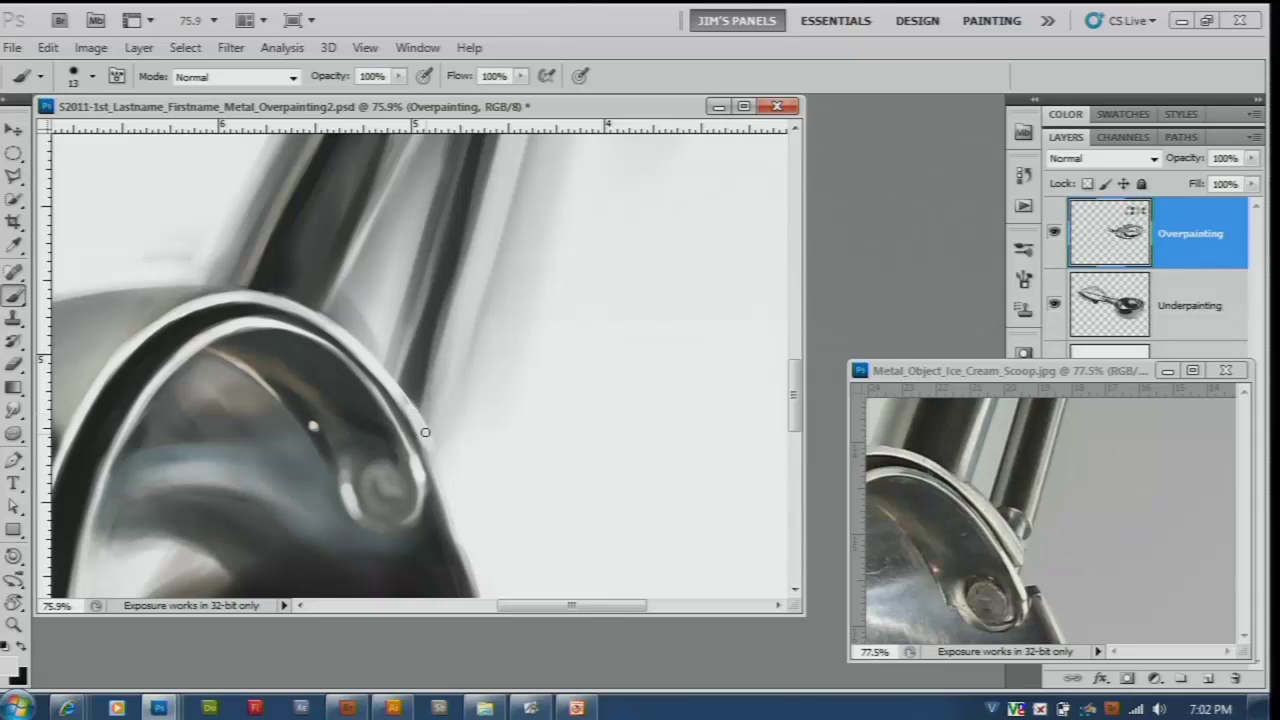
drag(425, 432, 432, 460)
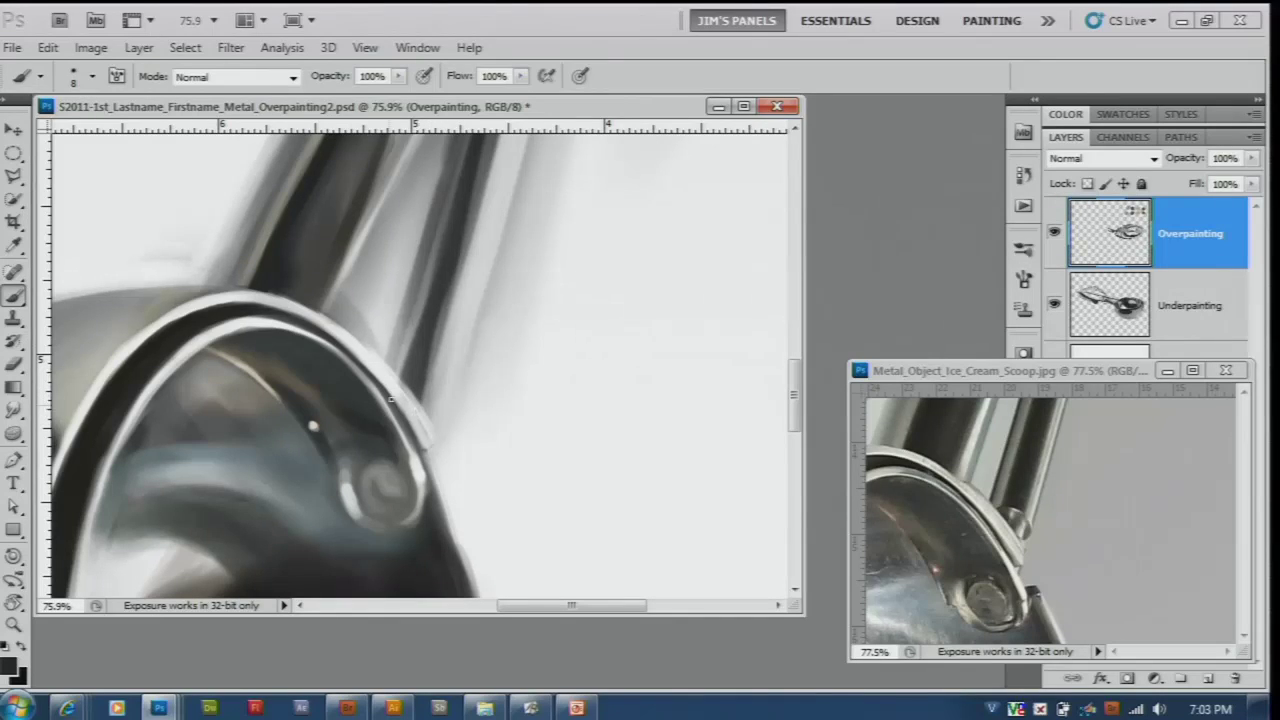
Step: Paint the rivet's dark mark, sampling dark and handle colours
drag(407, 382, 428, 396)
alt+click(426, 396)
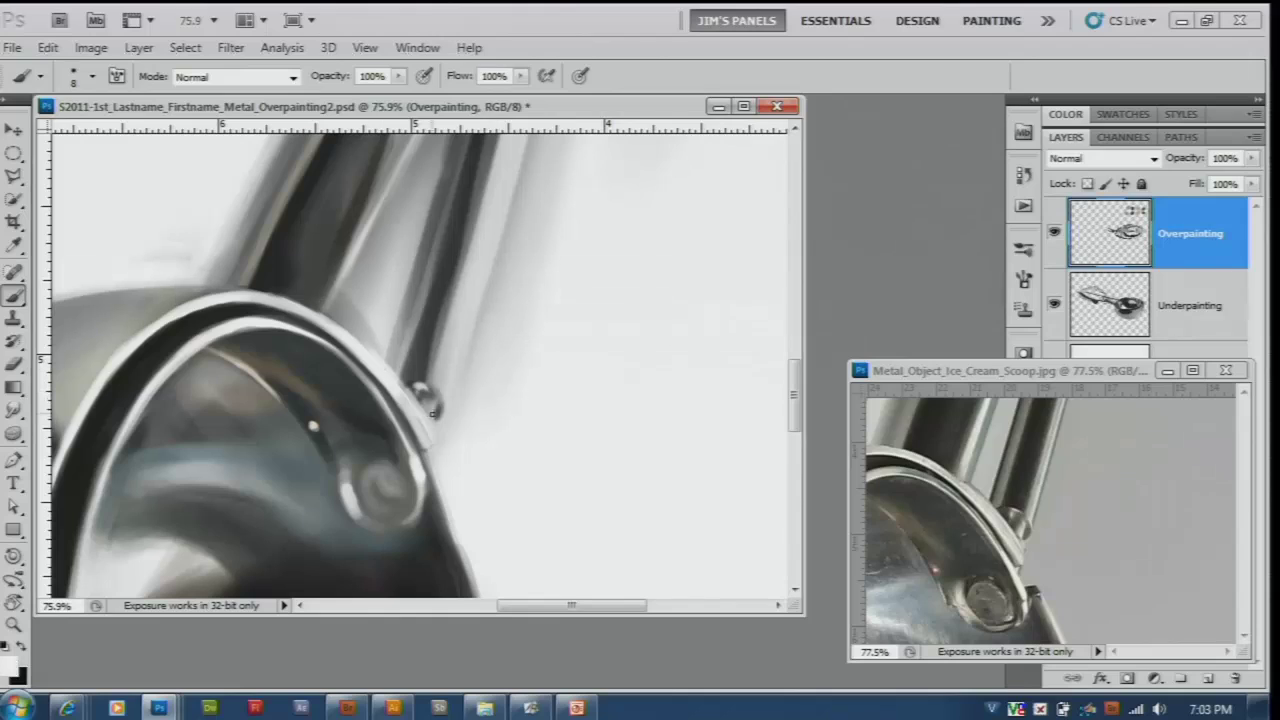
alt+click(425, 343)
Step: Dab dark paint on the rim's right edge near the bead and stroke down the scoop's side
scroll(511, 291, down, 2)
scroll(517, 283, down, 2)
scroll(554, 266, down, 2)
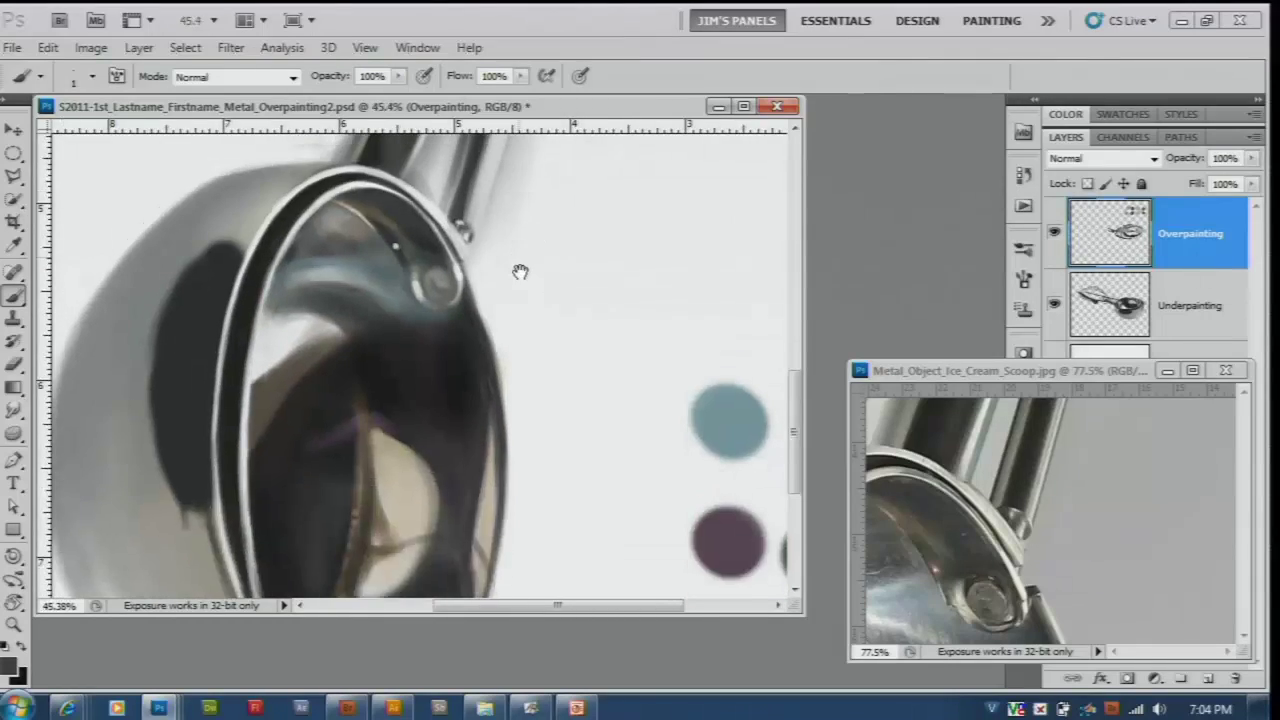
scroll(520, 271, down, 1)
scroll(524, 281, up, 4)
scroll(490, 370, up, 4)
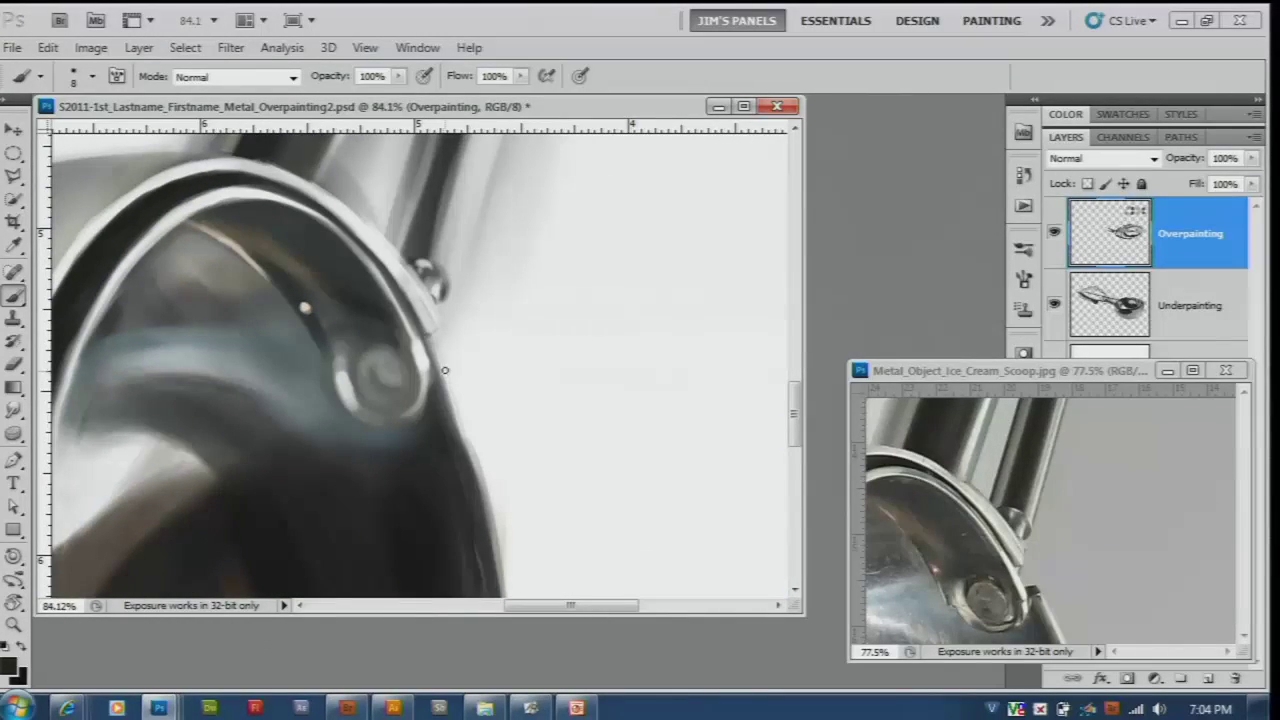
drag(445, 370, 438, 367)
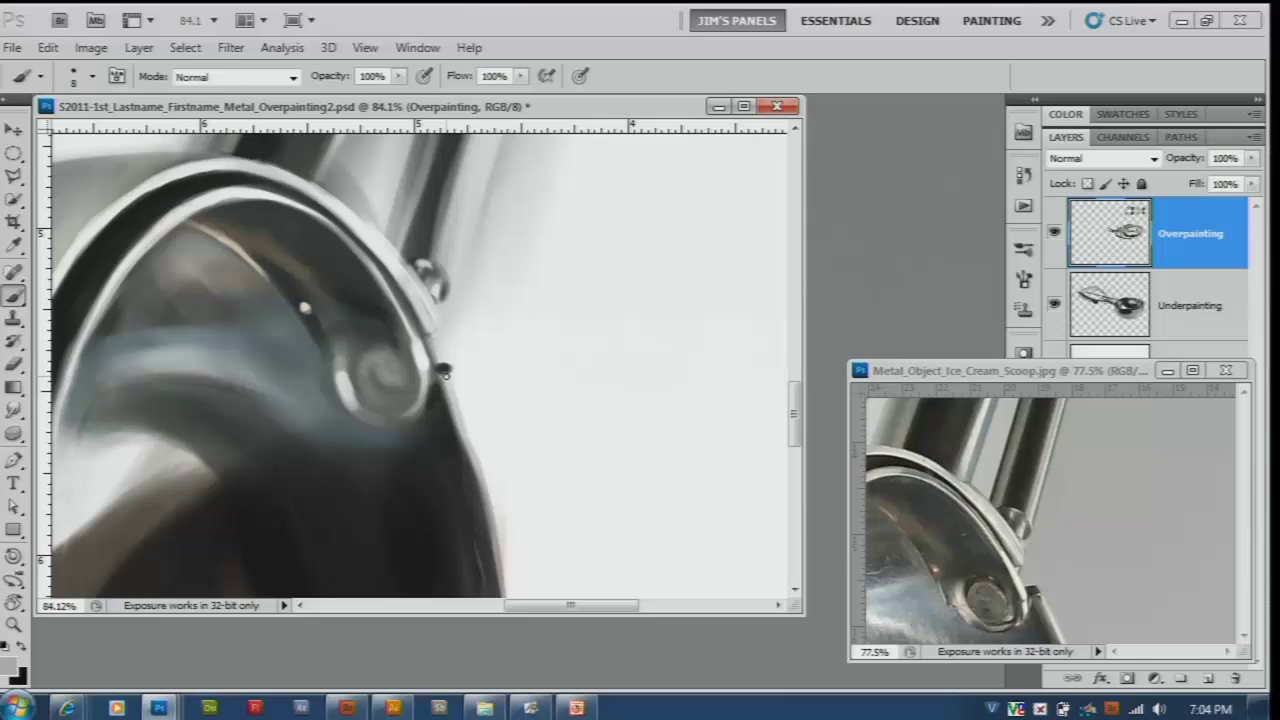
drag(445, 372, 457, 421)
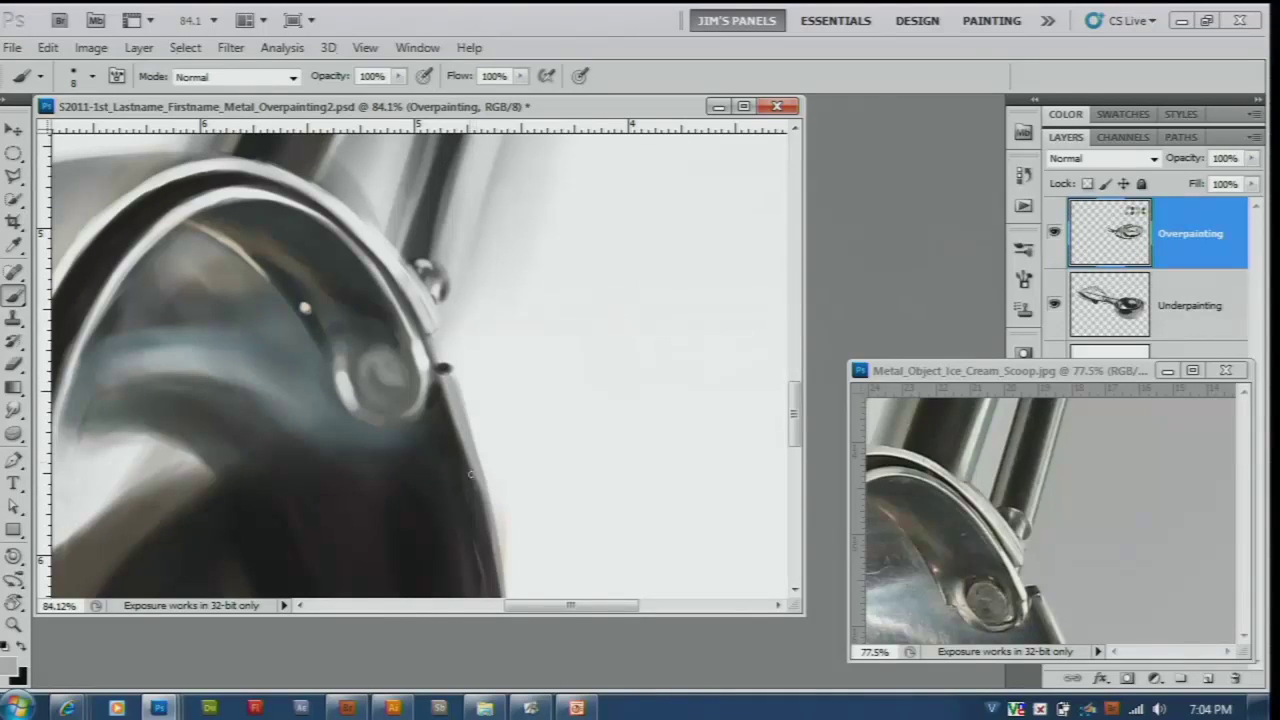
Step: Undo that stroke, sample a darker tone from the scoop edge, and repaint along the rim
key(ctrl+z)
alt+click(464, 436)
drag(455, 395, 485, 510)
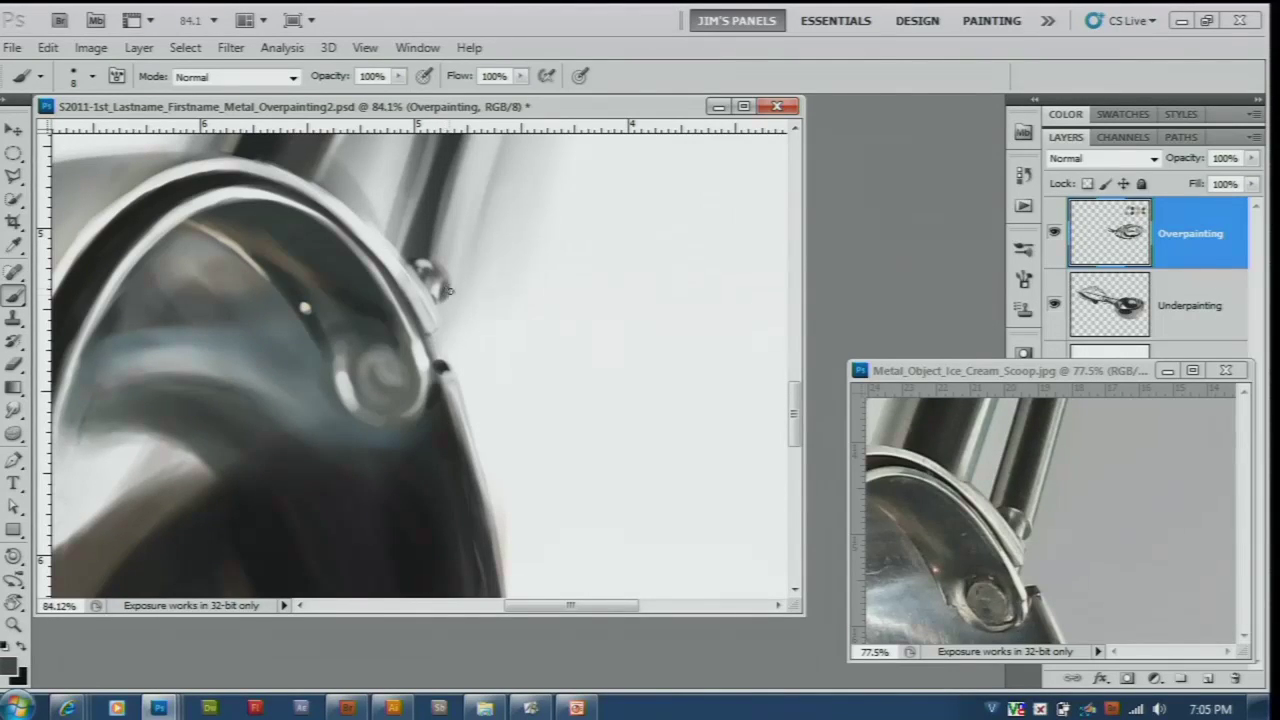
scroll(490, 360, up, 3)
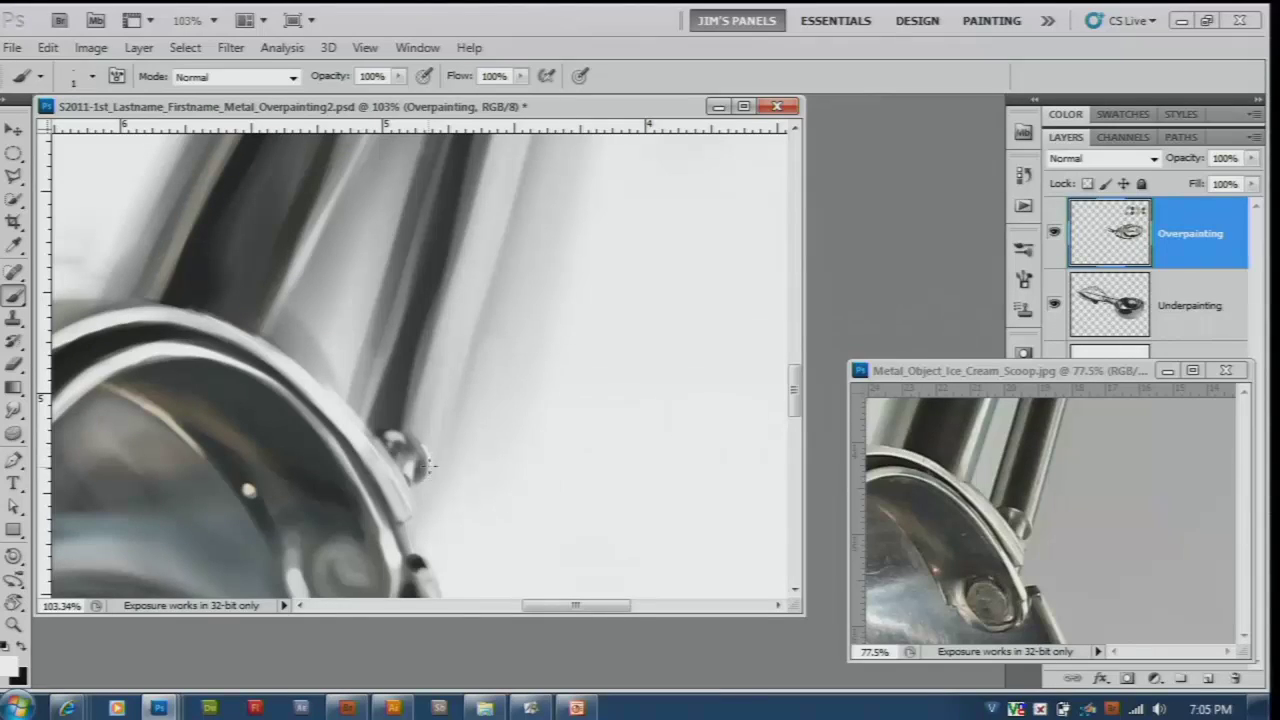
scroll(463, 425, down, 1)
Step: Draw an elliptical marquee selection around the bead on the rim
key(m)
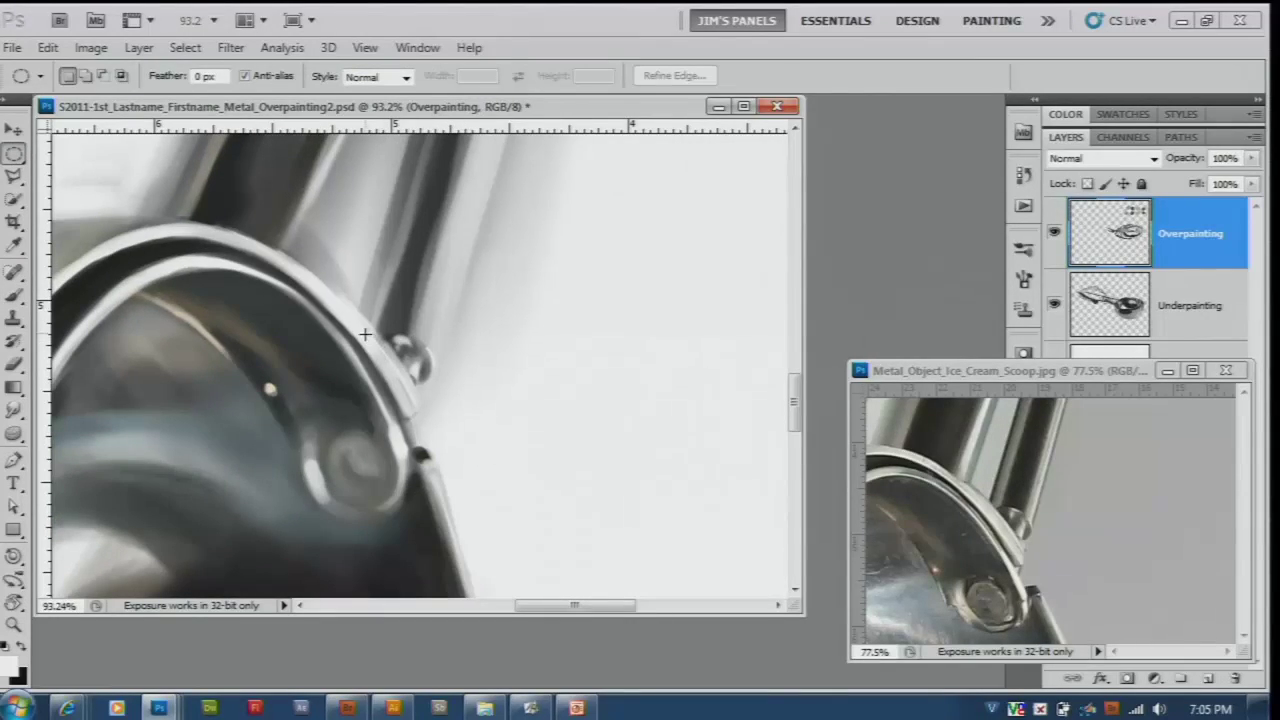
click(185, 47)
click(297, 128)
scroll(580, 360, down, 1)
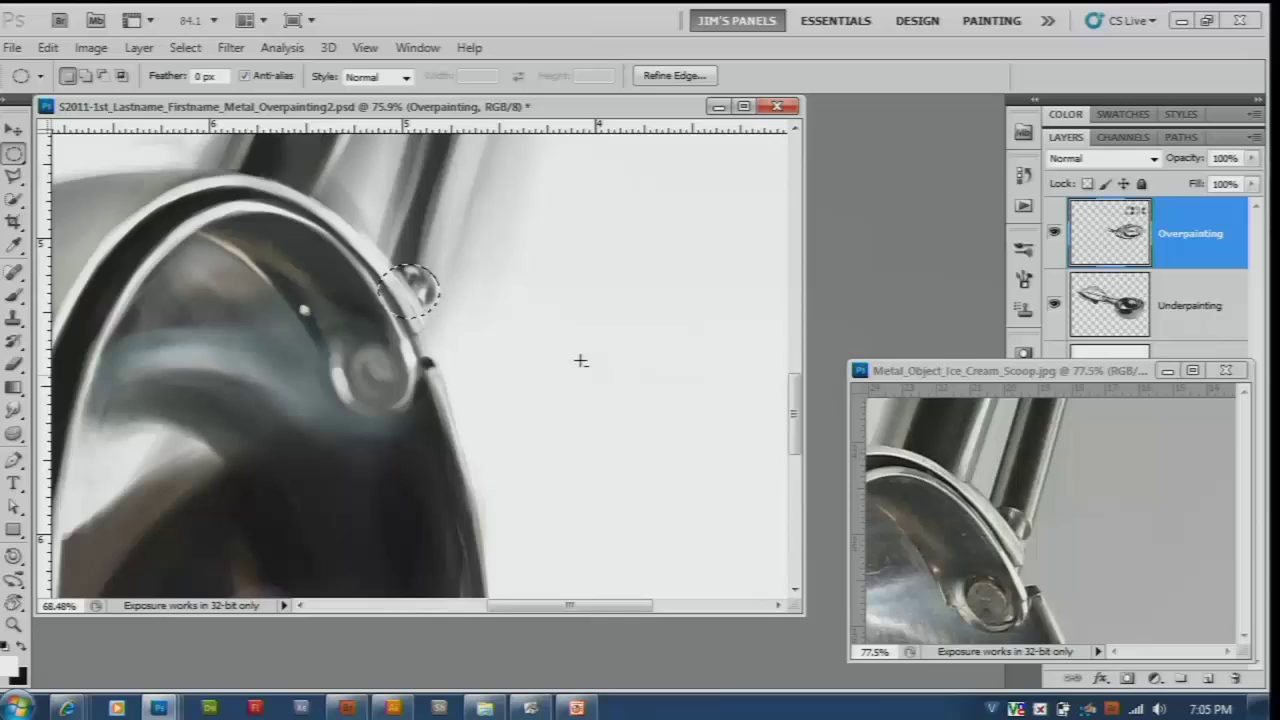
scroll(540, 350, down, 1)
Step: Sample a canvas colour and paint along the rim next to the bead
key(b)
alt+click(492, 276)
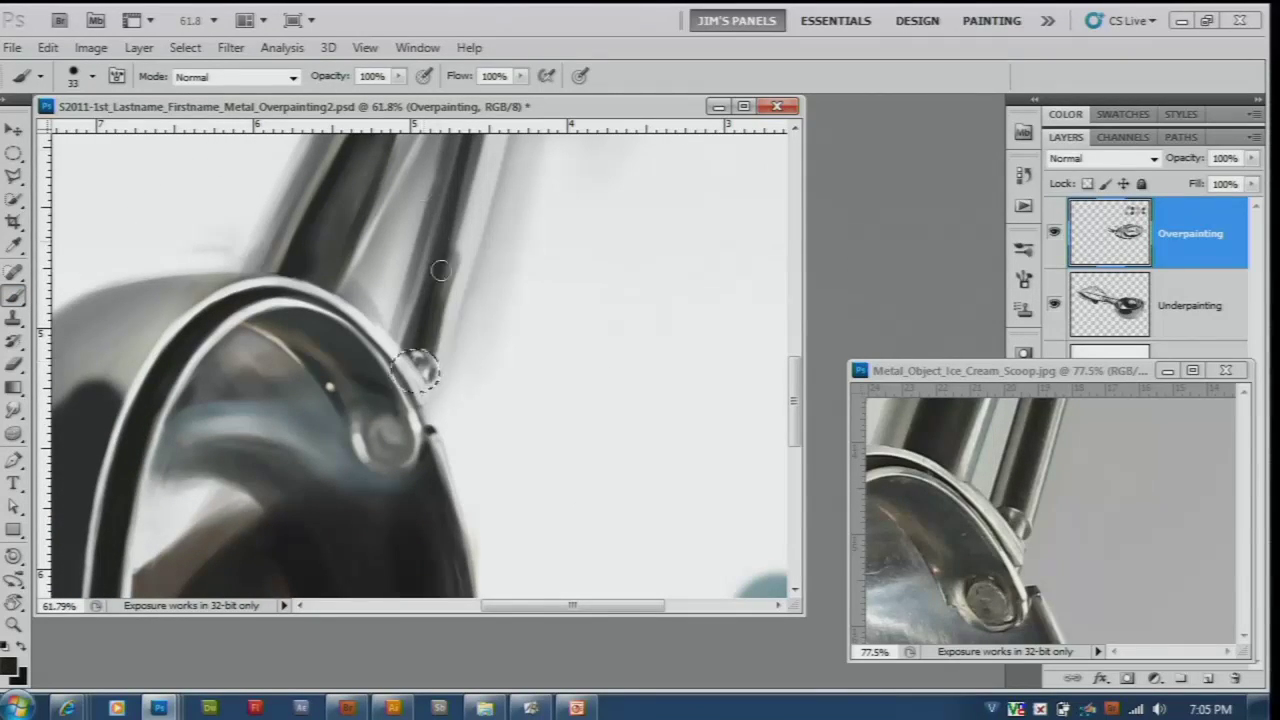
drag(418, 357, 428, 366)
scroll(586, 243, down, 1)
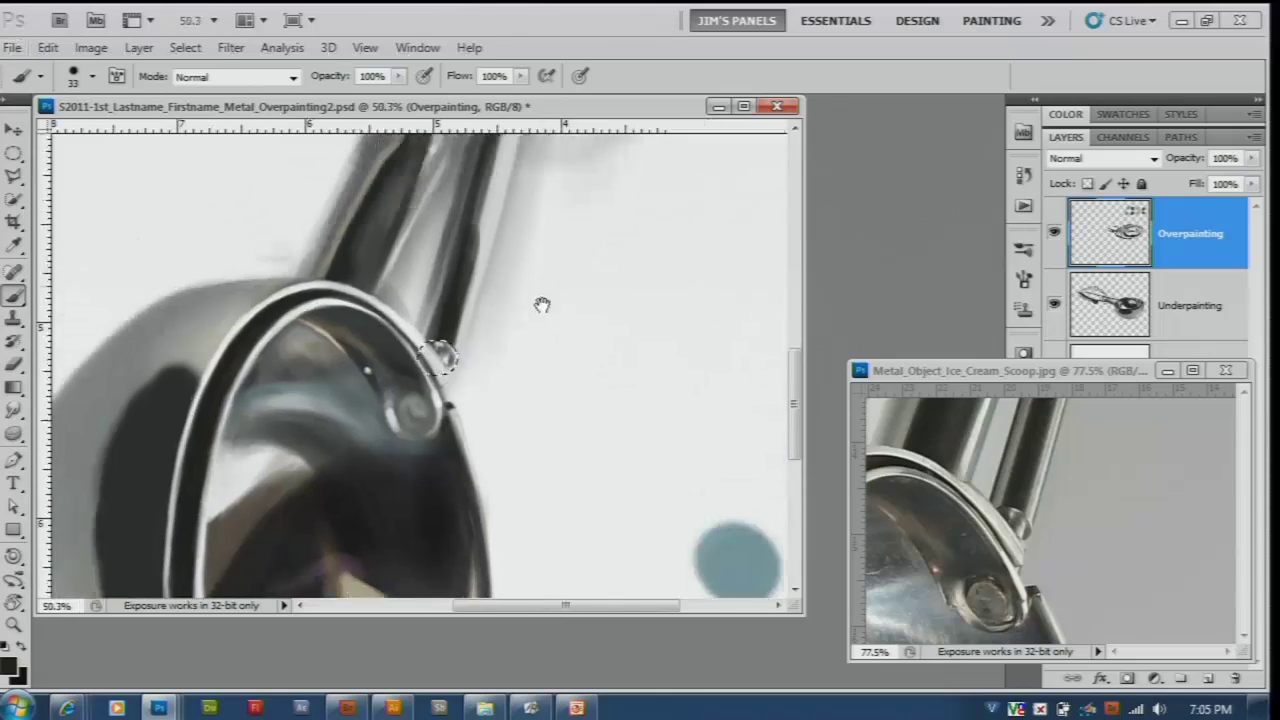
Step: Outline the bead with a freehand lasso selection
drag(543, 300, 459, 276)
click(13, 177)
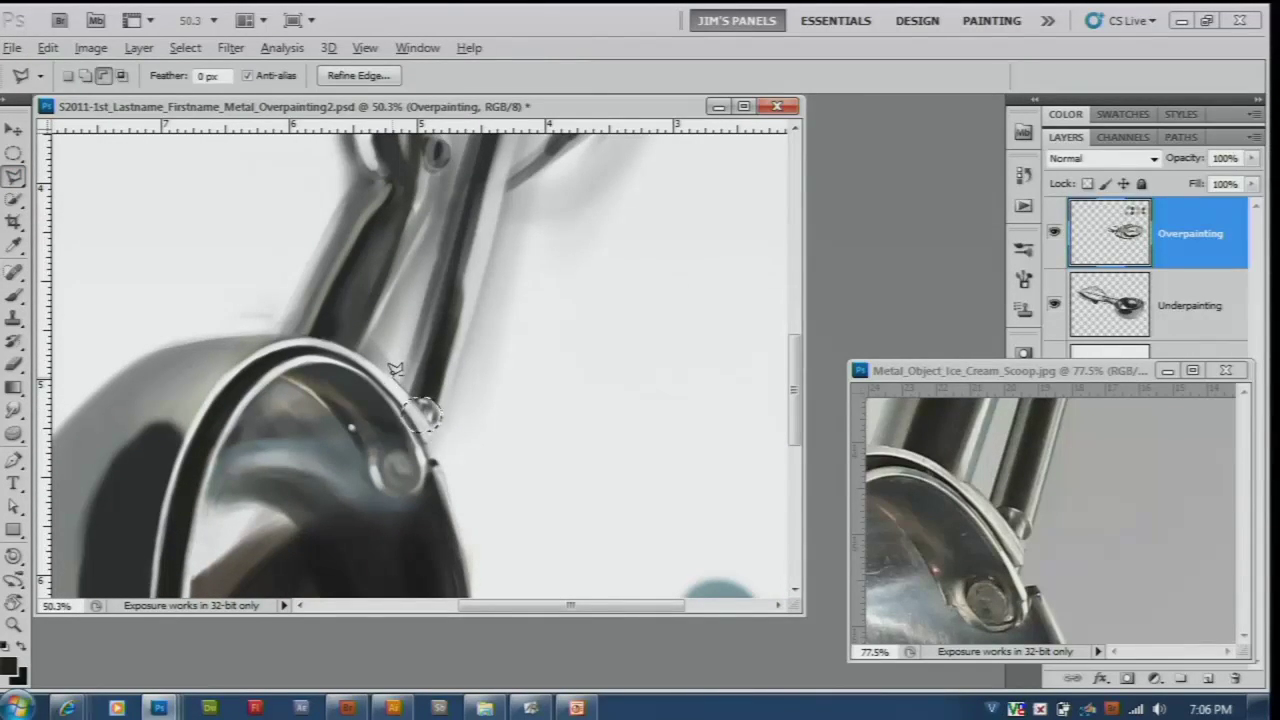
drag(395, 369, 429, 414)
Step: Zoom out and compare the handle area against the reference photo
key(ctrl+minus)
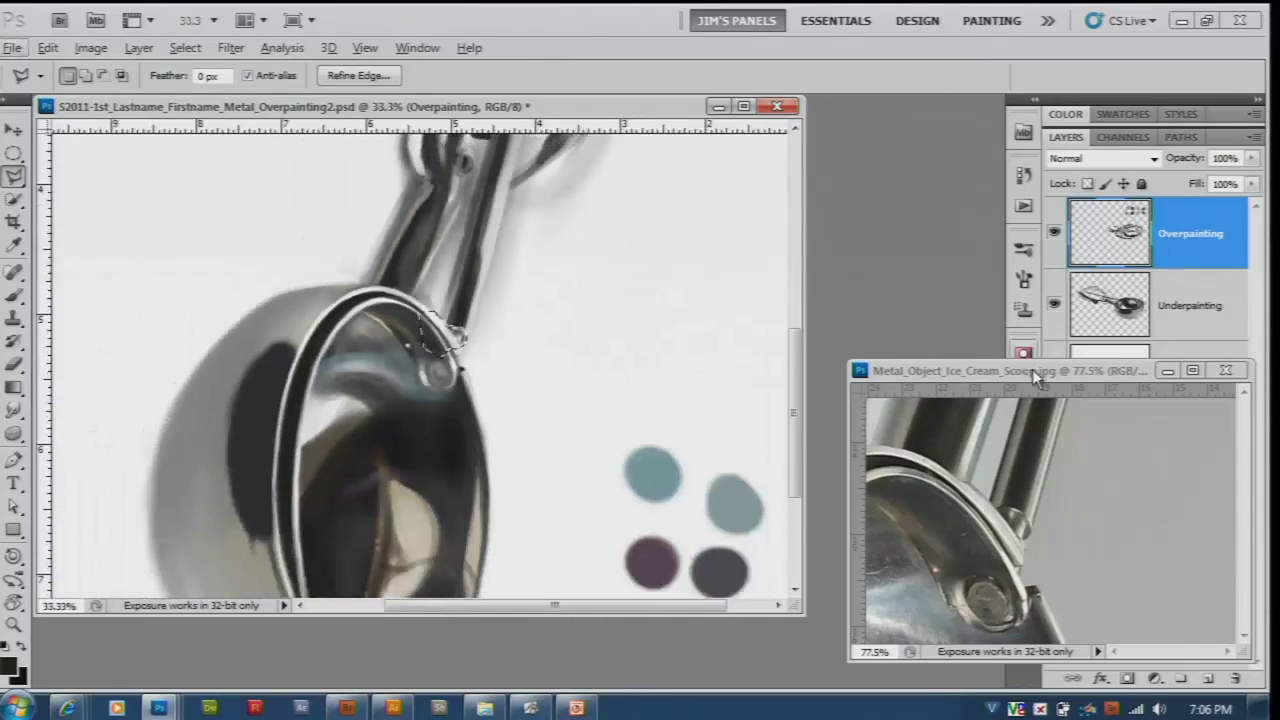
click(1032, 369)
scroll(1045, 510, down, 6)
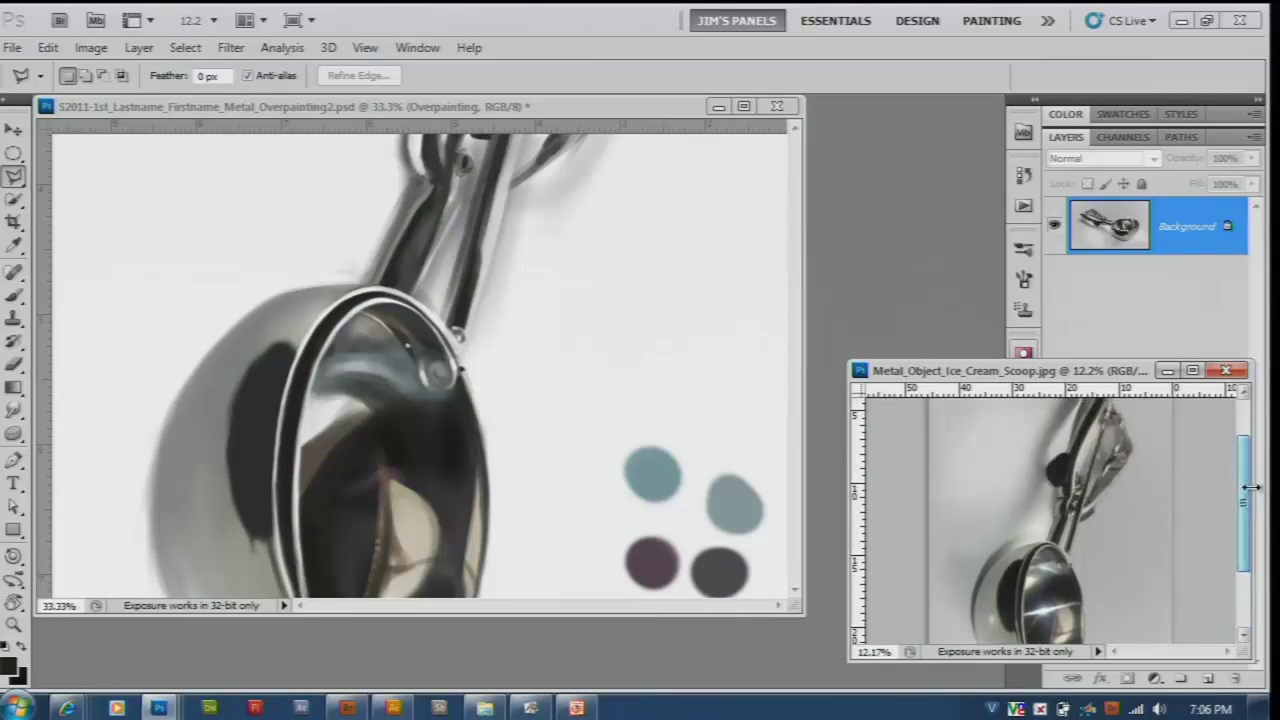
scroll(1240, 487, up, 3)
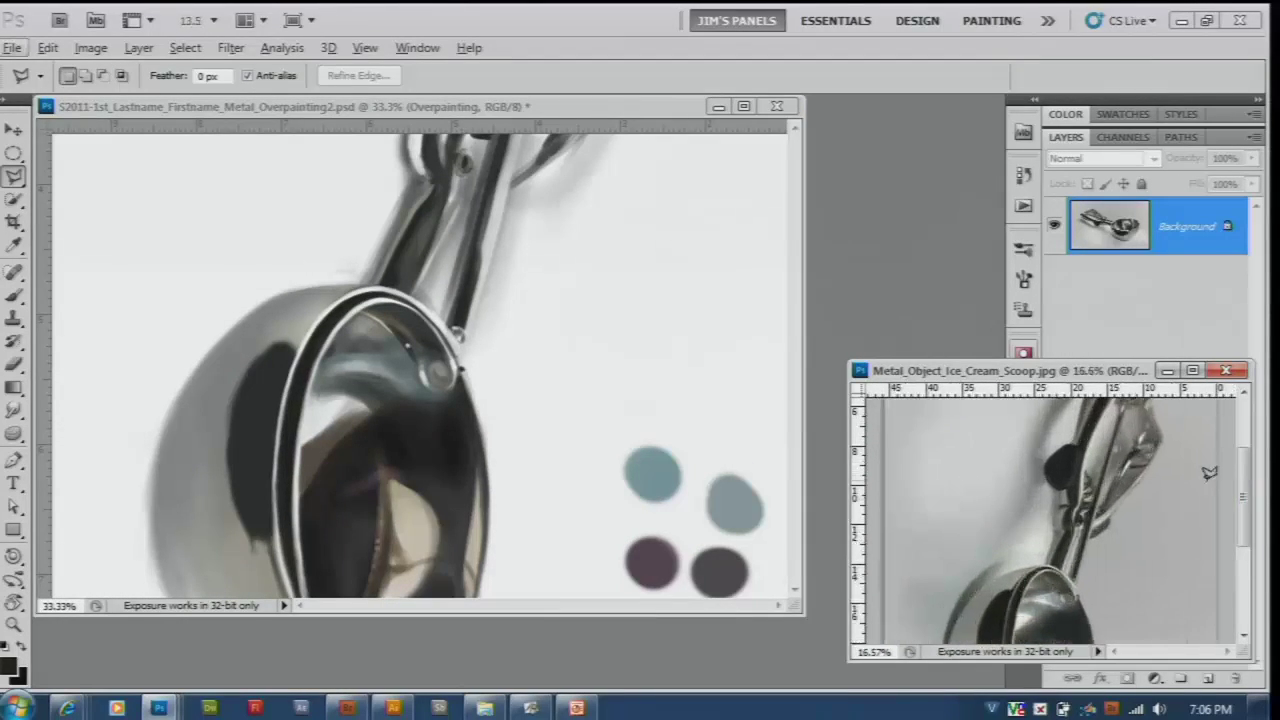
click(447, 113)
scroll(500, 350, down, 2)
drag(807, 301, 795, 307)
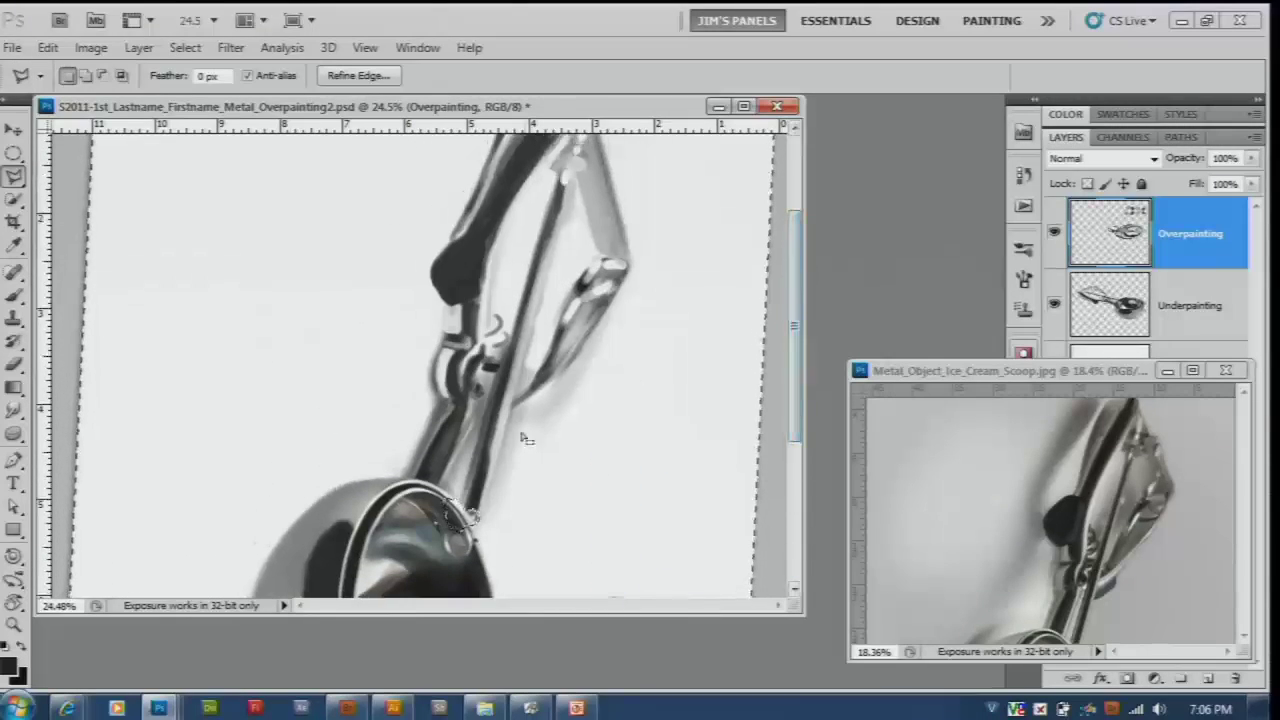
drag(1244, 480, 1246, 522)
click(495, 113)
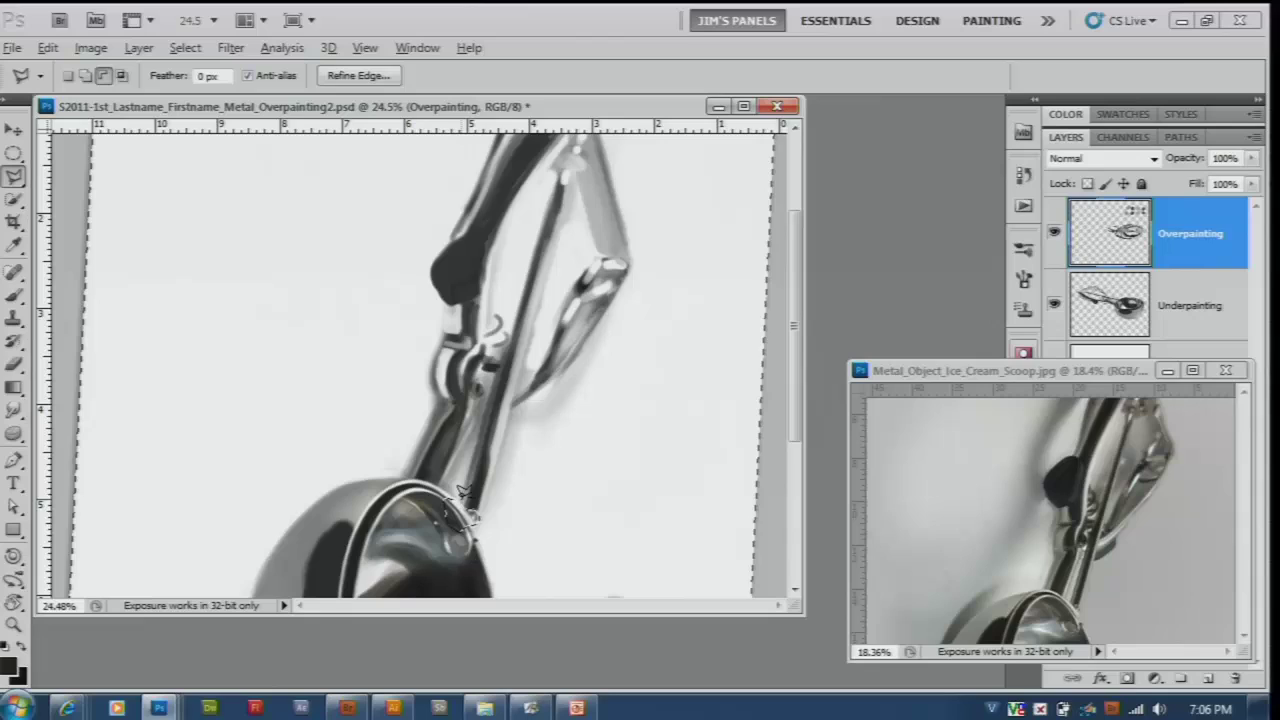
Step: Outline the handle strip beside the lever with a polygonal lasso selection
click(557, 171)
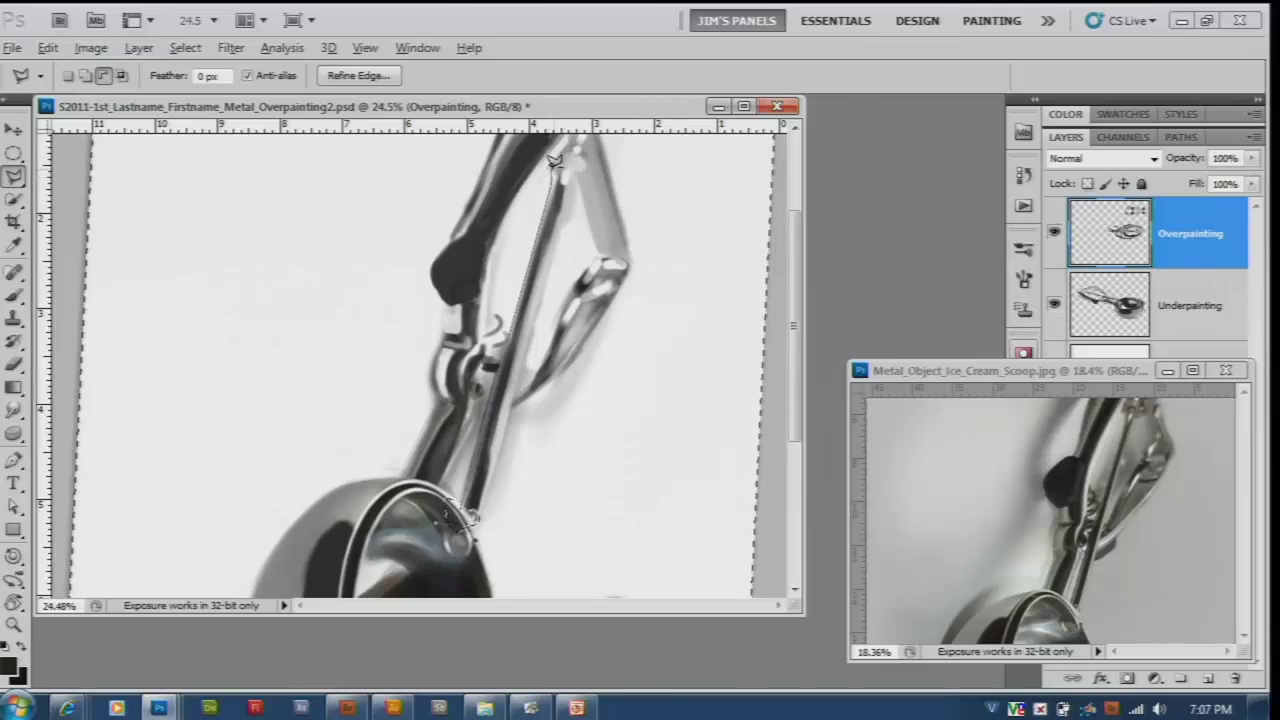
click(468, 511)
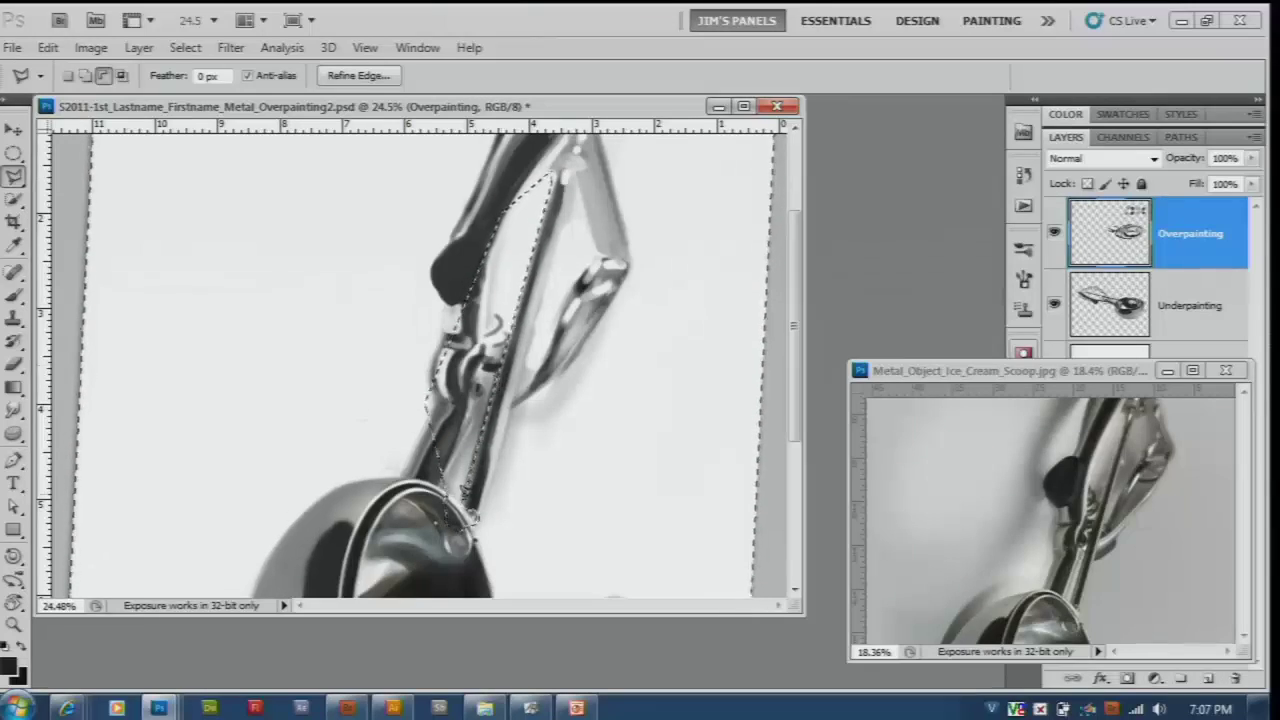
click(441, 298)
click(367, 451)
key(ctrl+plus)
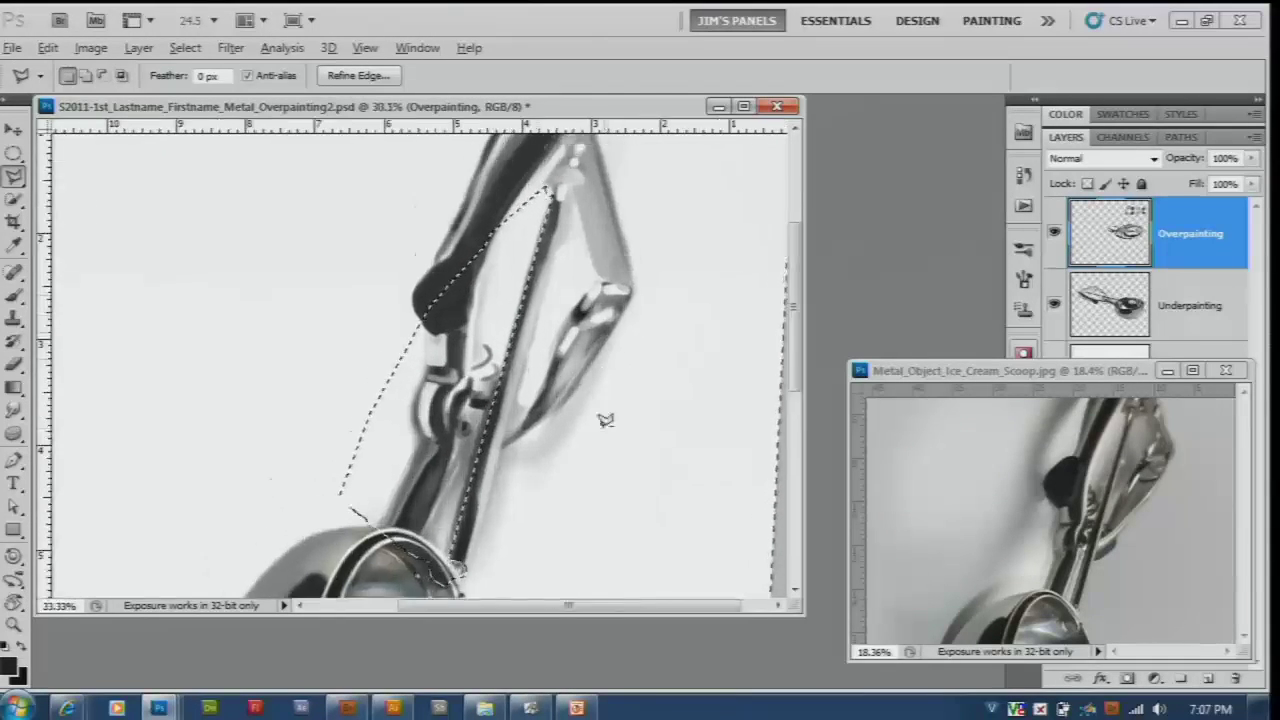
drag(603, 417, 567, 433)
Step: Paint a dark stroke up the lever's edge inside the selection, sampling light and dark greys
scroll(567, 433, up, 3)
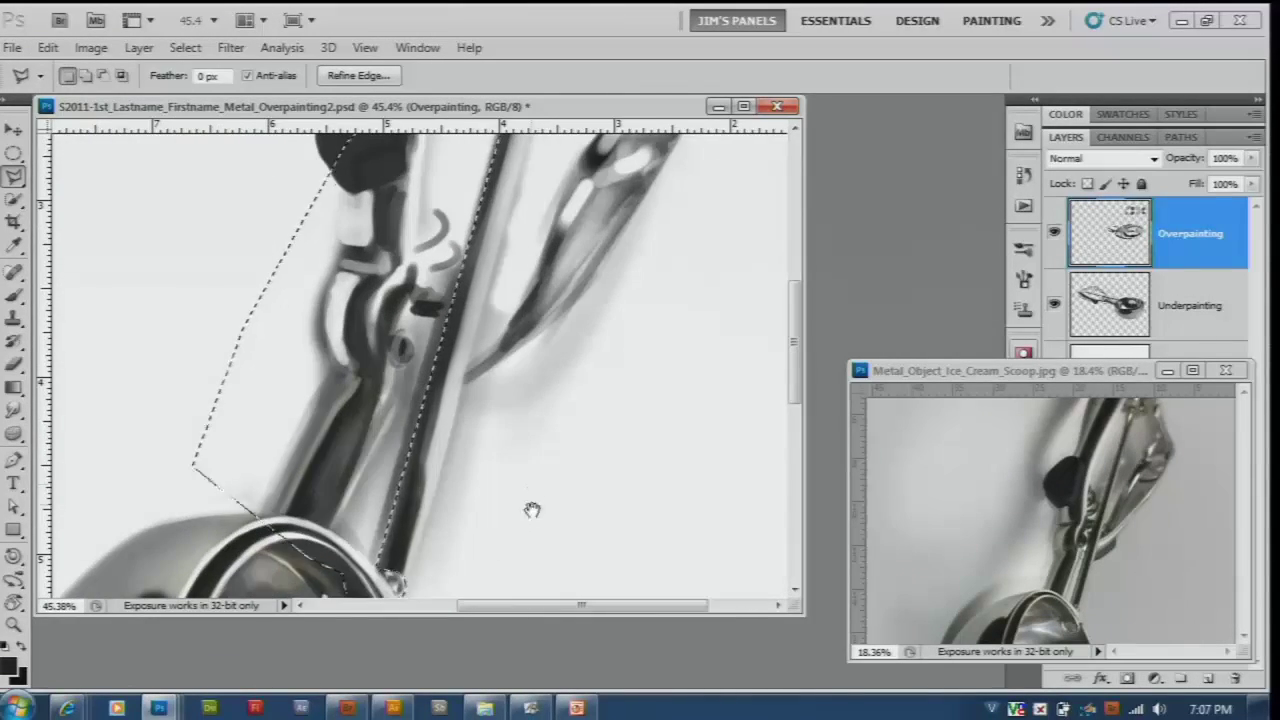
click(1210, 500)
scroll(1210, 500, up, 3)
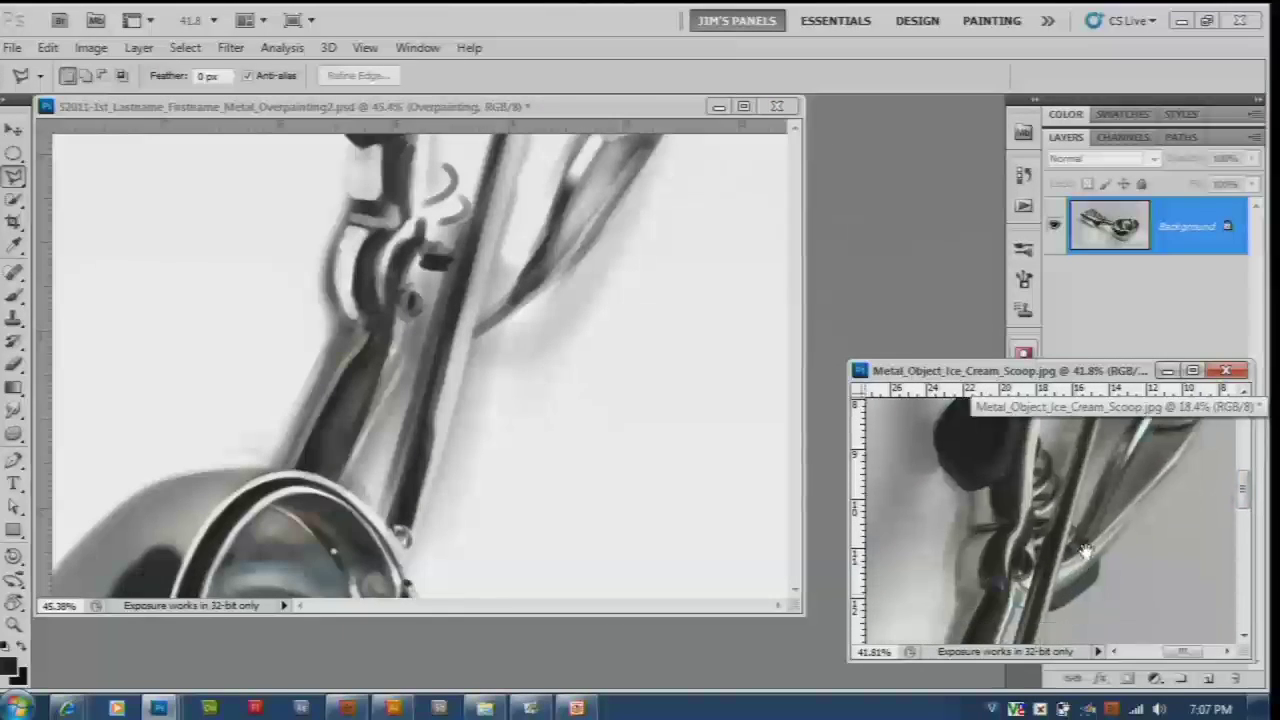
click(15, 298)
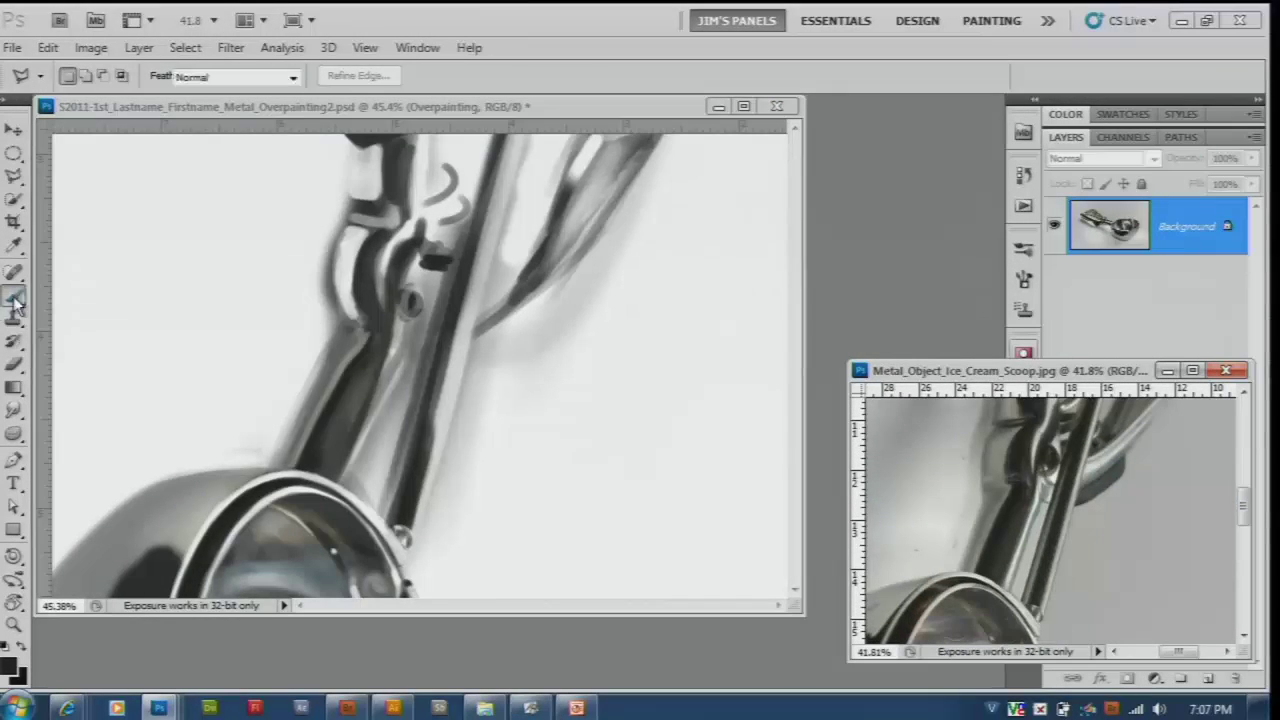
click(495, 107)
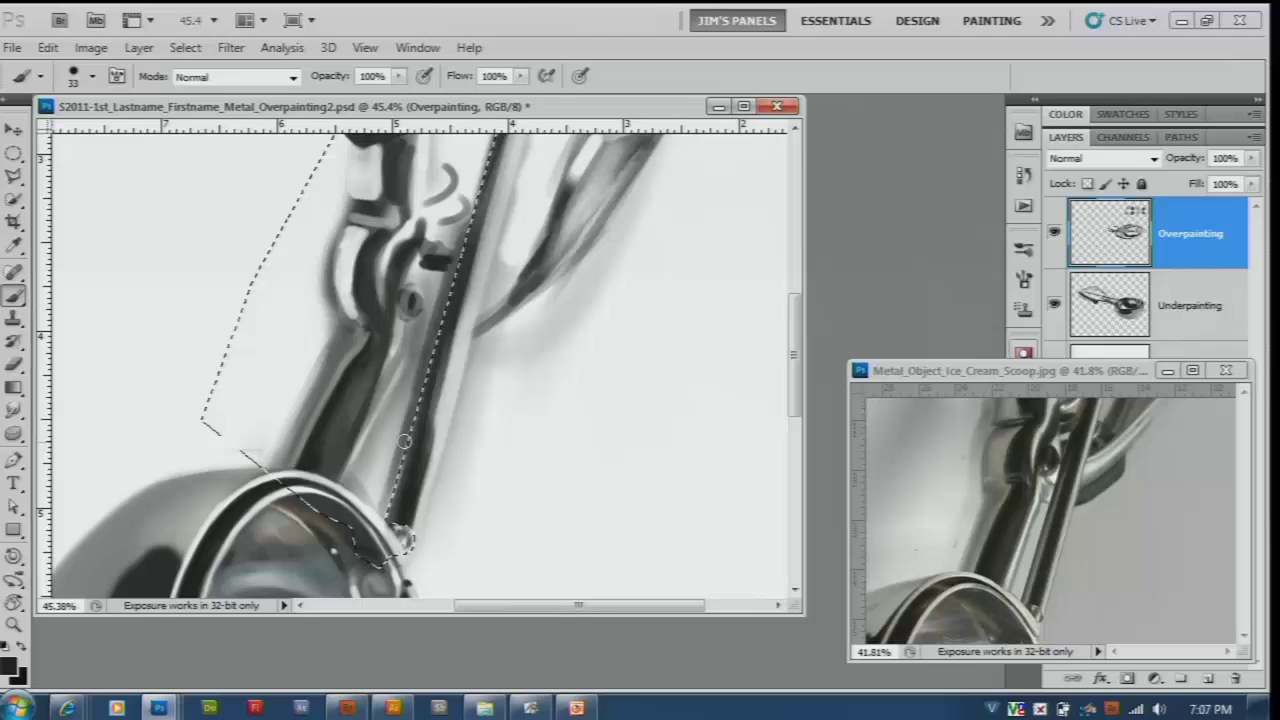
drag(393, 515, 403, 470)
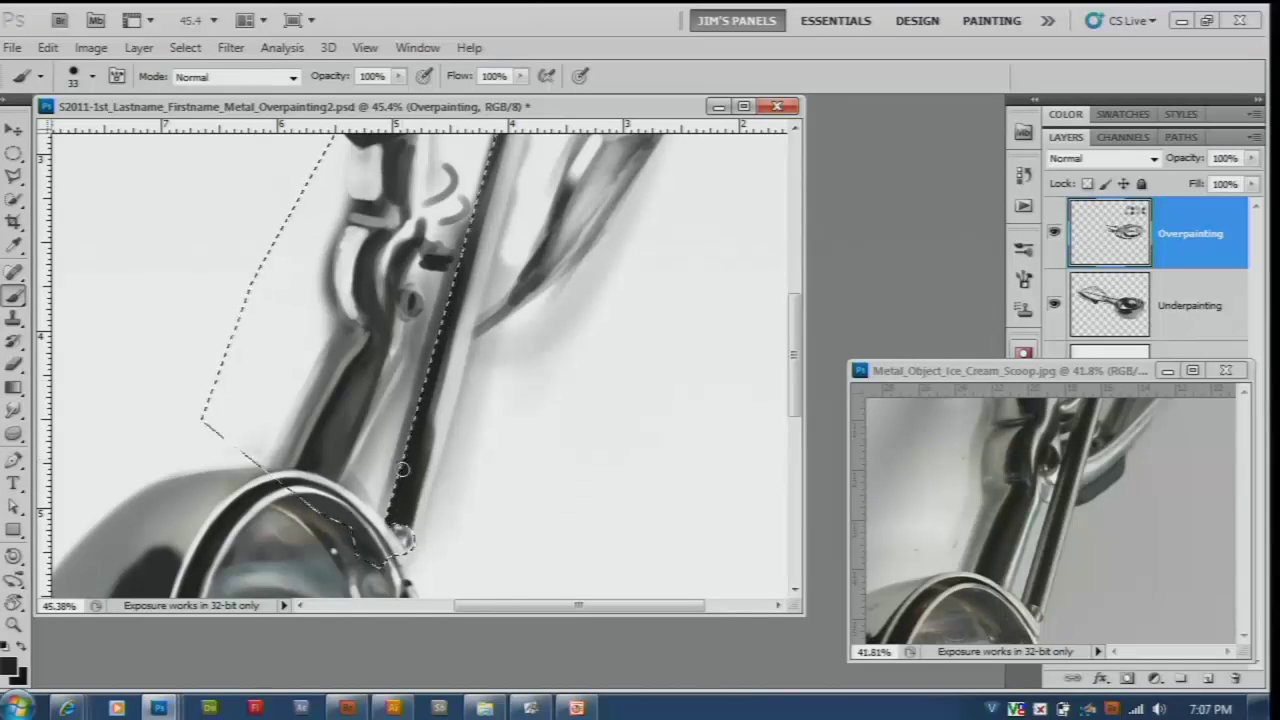
alt+click(537, 462)
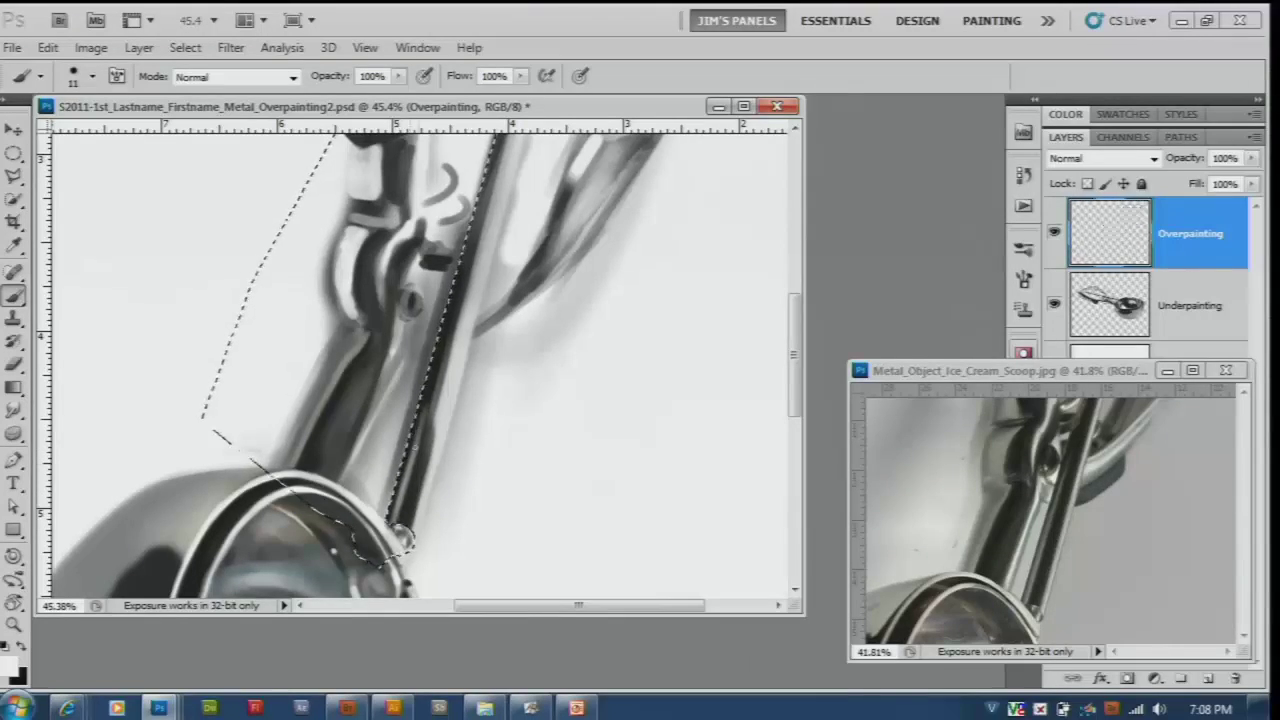
alt+click(435, 460)
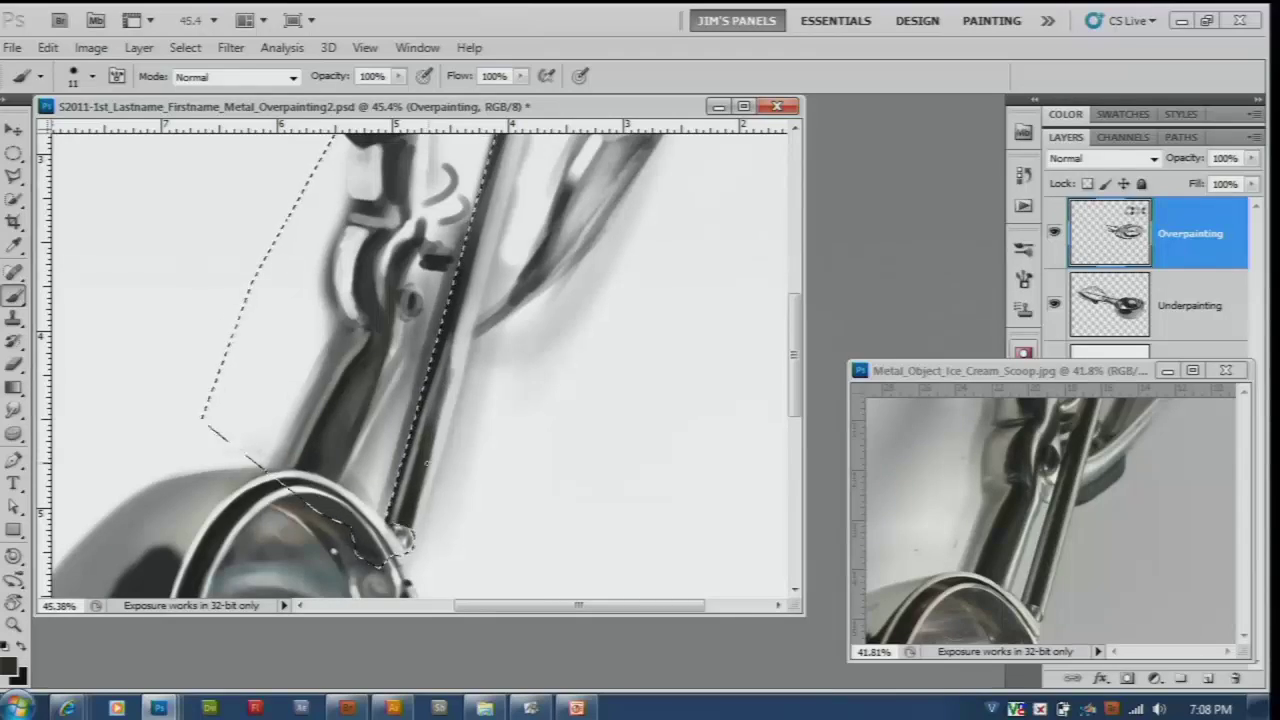
key(ctrl+minus)
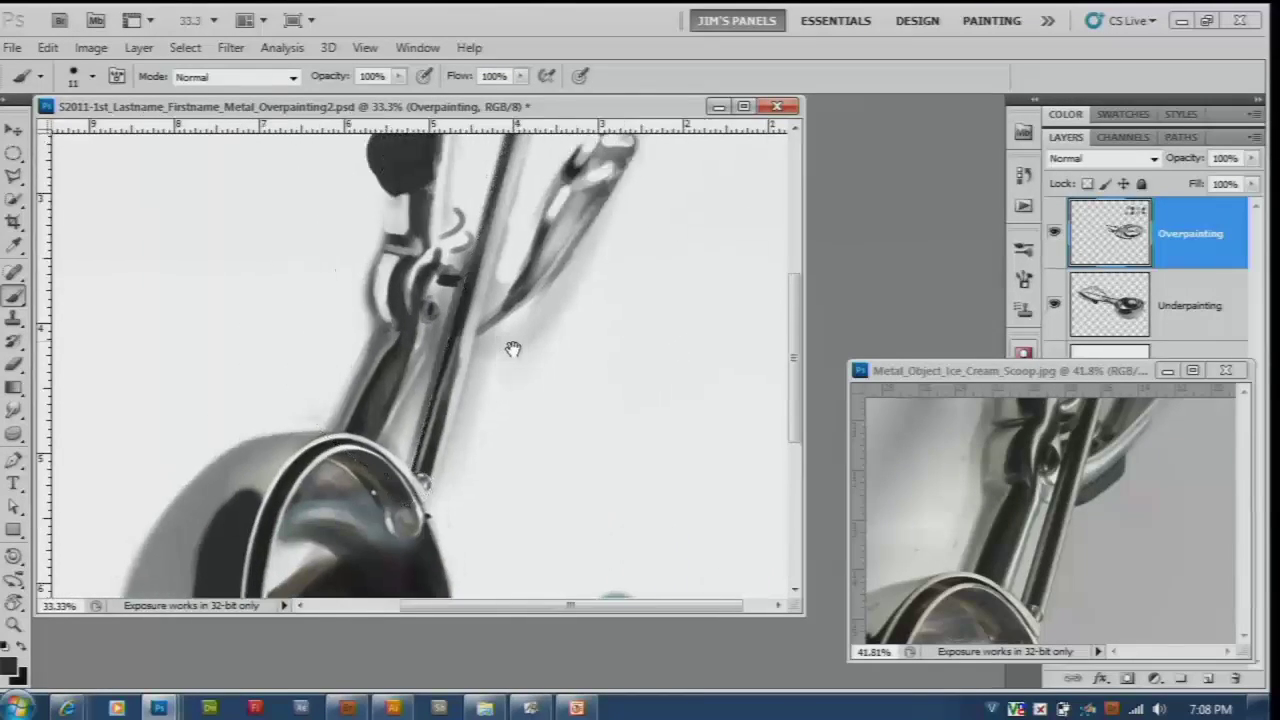
Step: Check the reference photo and reposition the painting view over the lever
click(1126, 375)
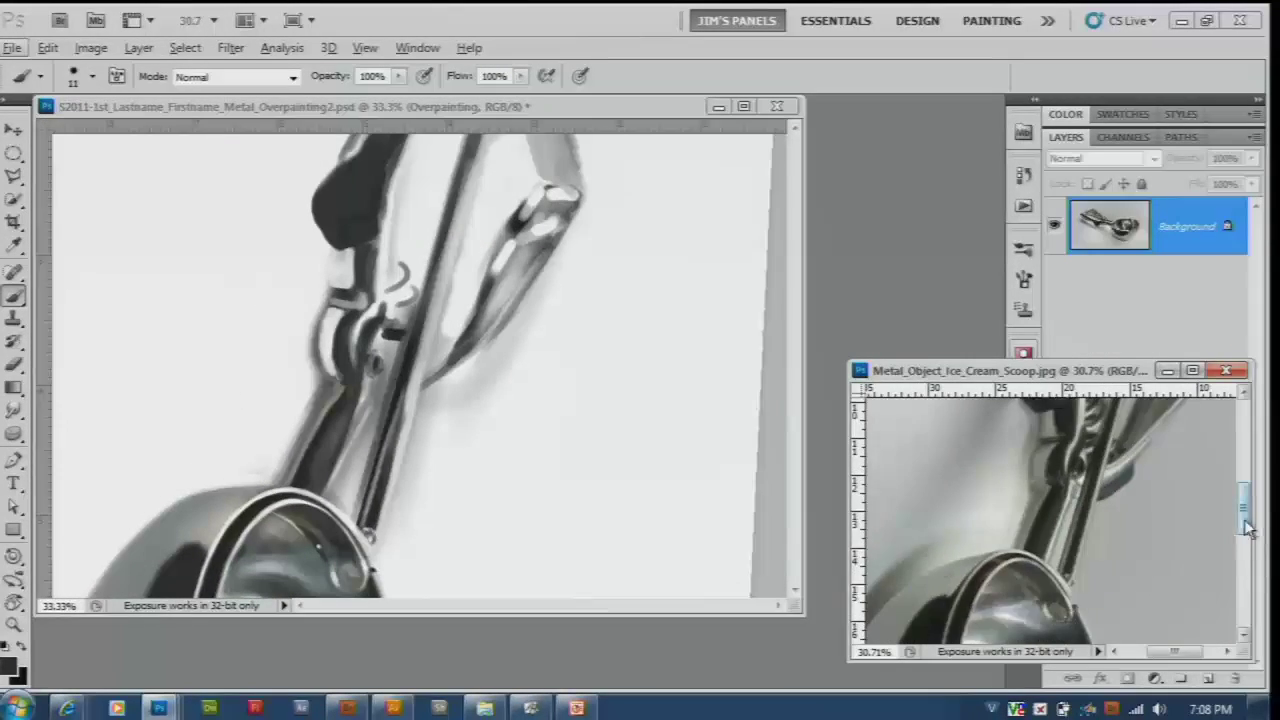
scroll(1050, 520, up, 5)
click(789, 340)
drag(789, 340, 801, 314)
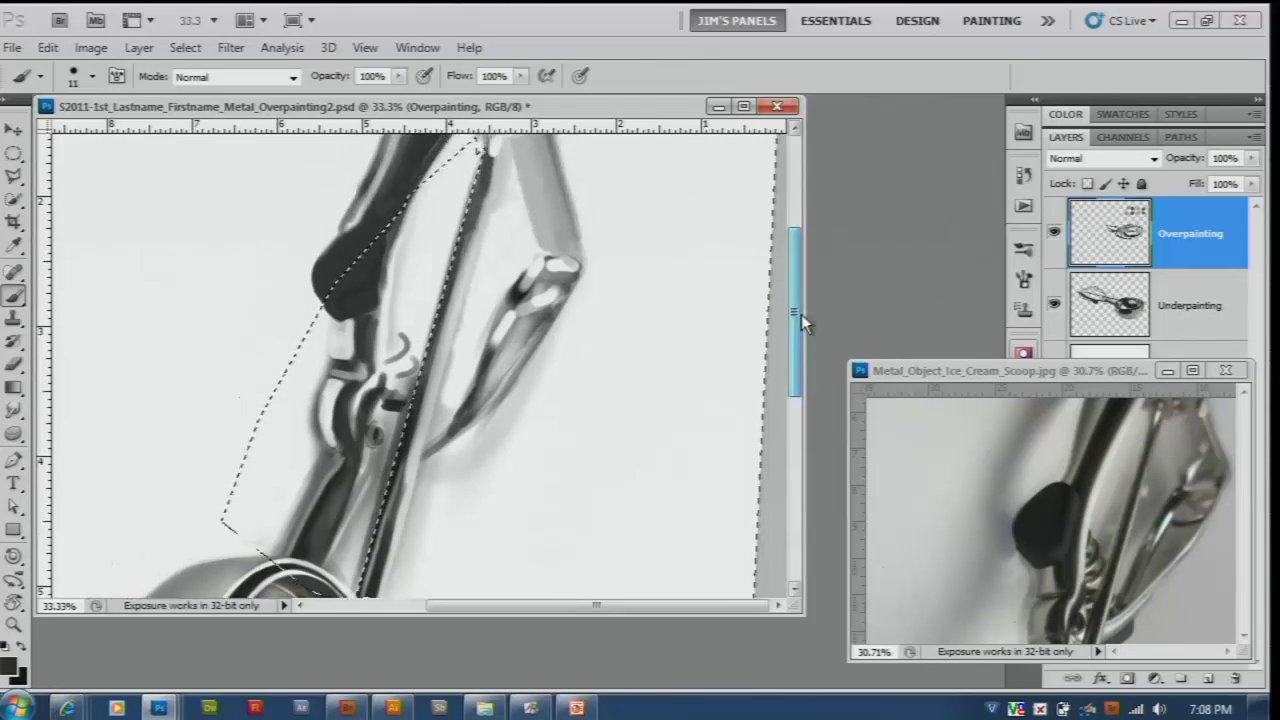
scroll(792, 332, down, 2)
scroll(792, 332, down, 1)
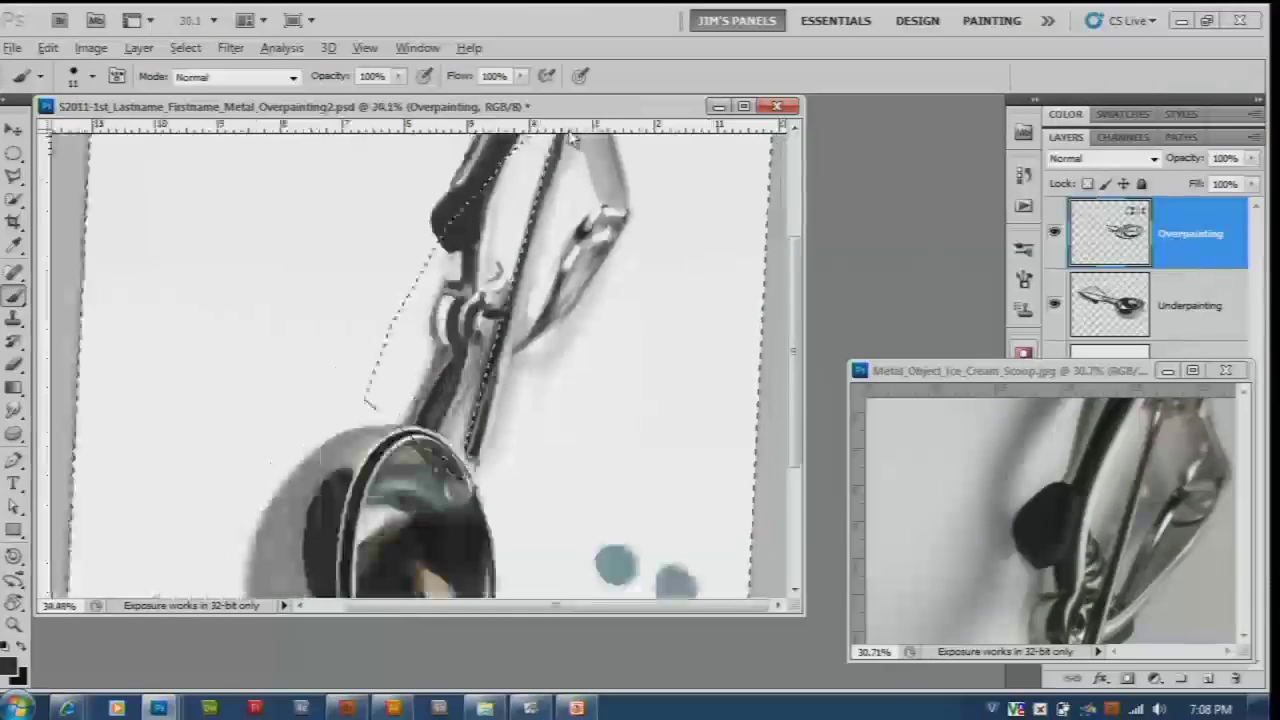
Step: Draw a polygonal lasso selection enclosing the lever and the adjacent handle arm
key(l)
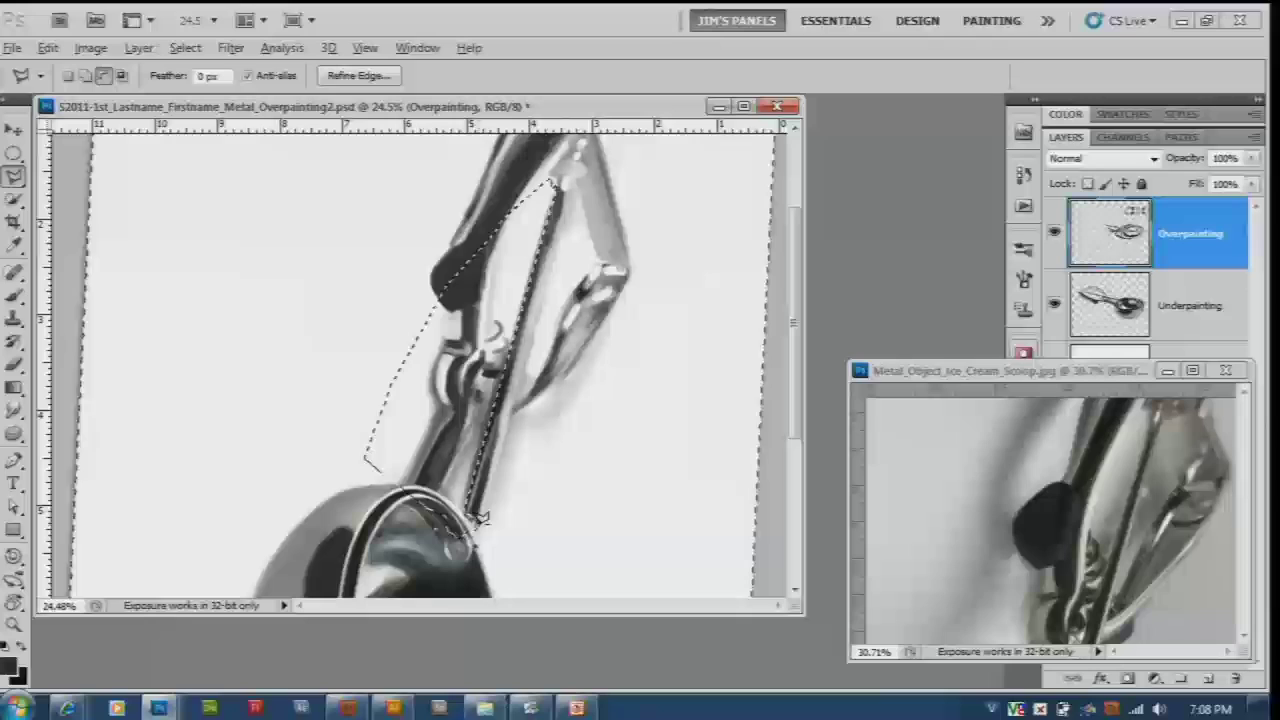
click(1245, 497)
drag(1245, 497, 1245, 530)
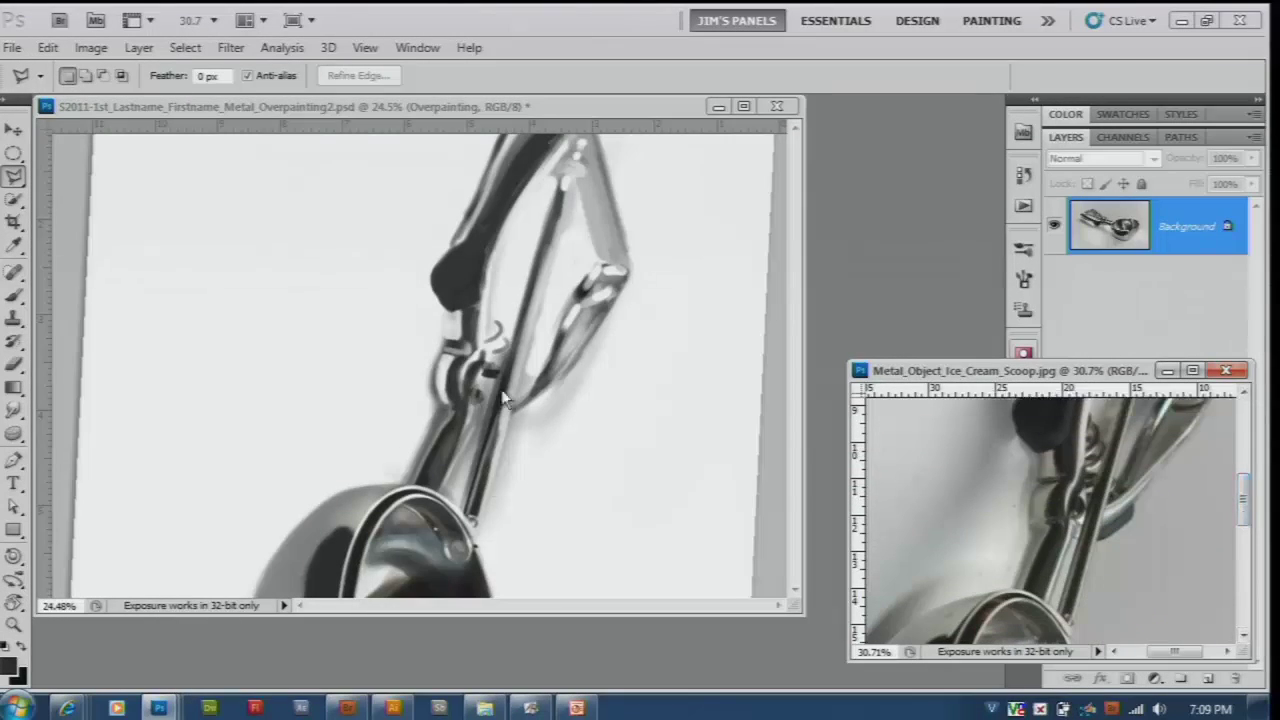
click(489, 515)
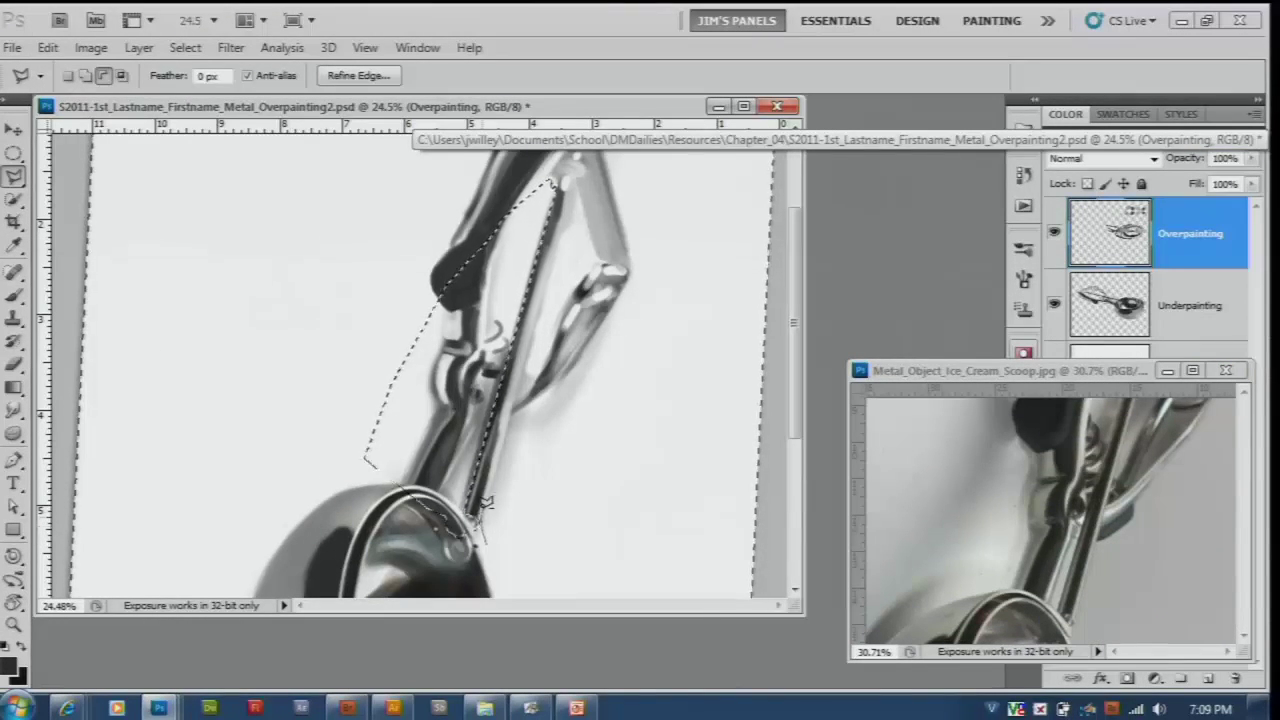
click(602, 262)
click(550, 441)
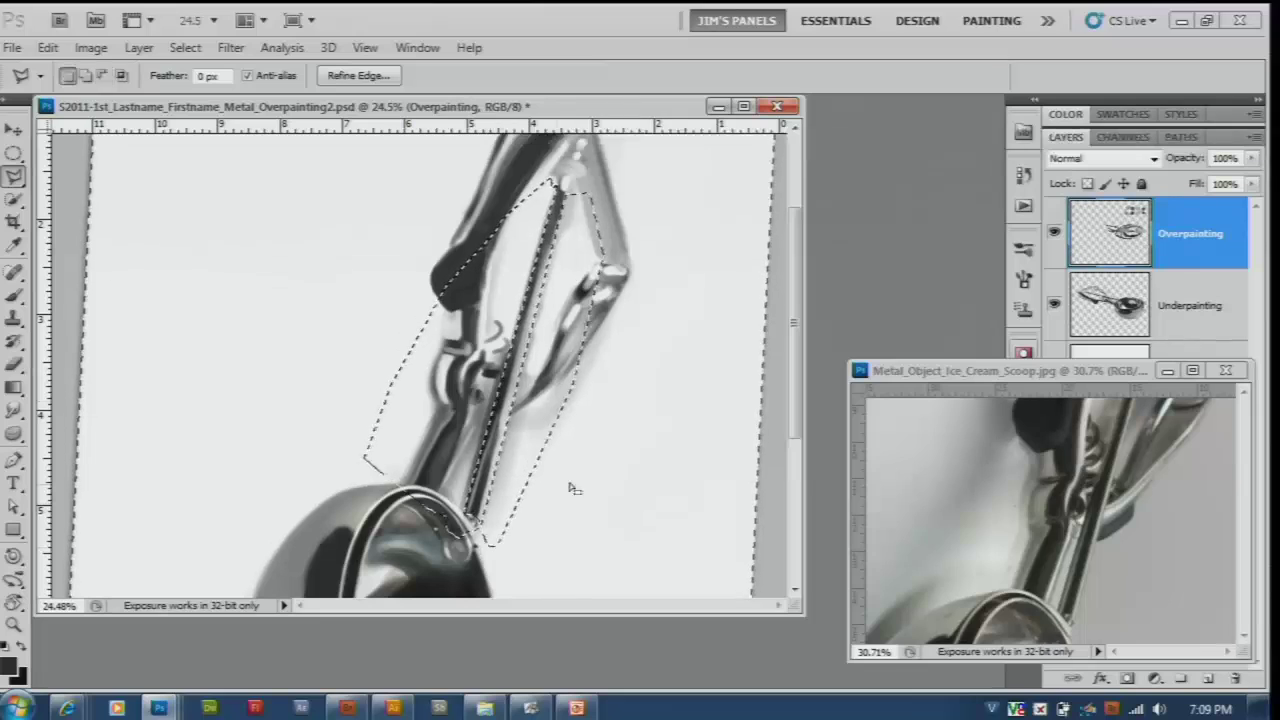
key(ctrl+plus)
Step: Repaint the dark handle band inside the selection, adjusting its light and dark strips
scroll(705, 333, up, 1)
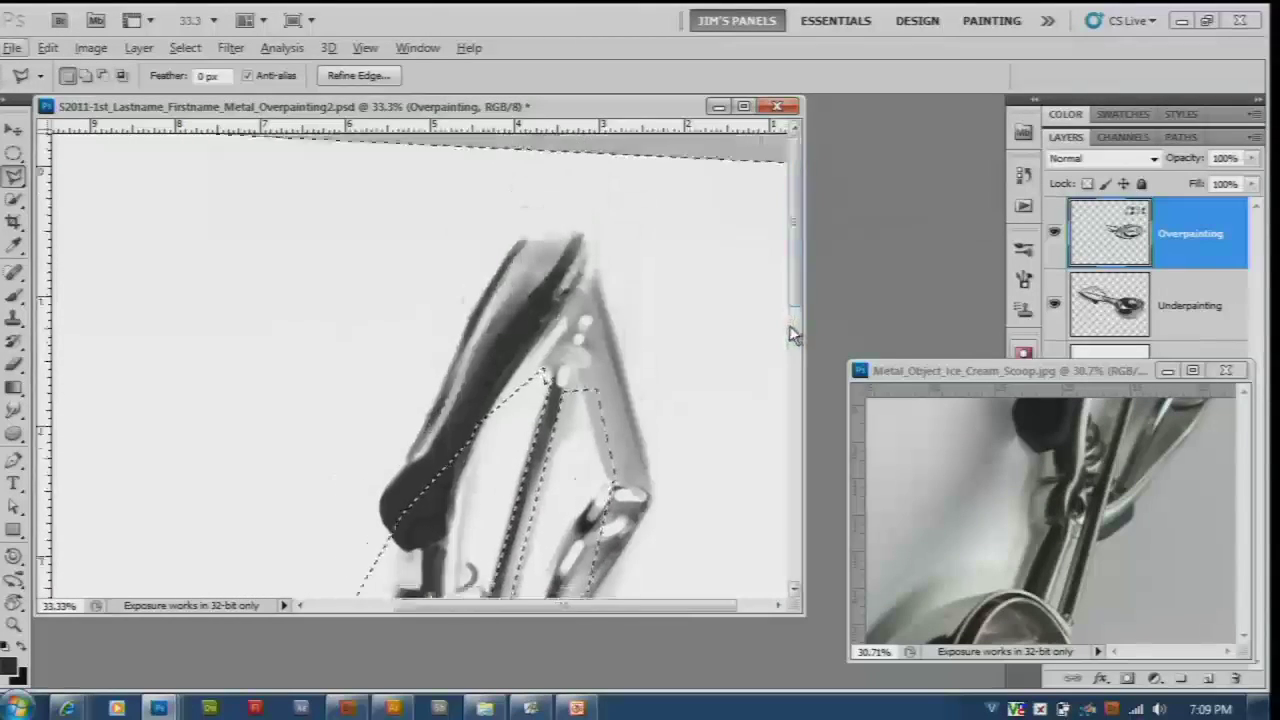
scroll(705, 333, up, 3)
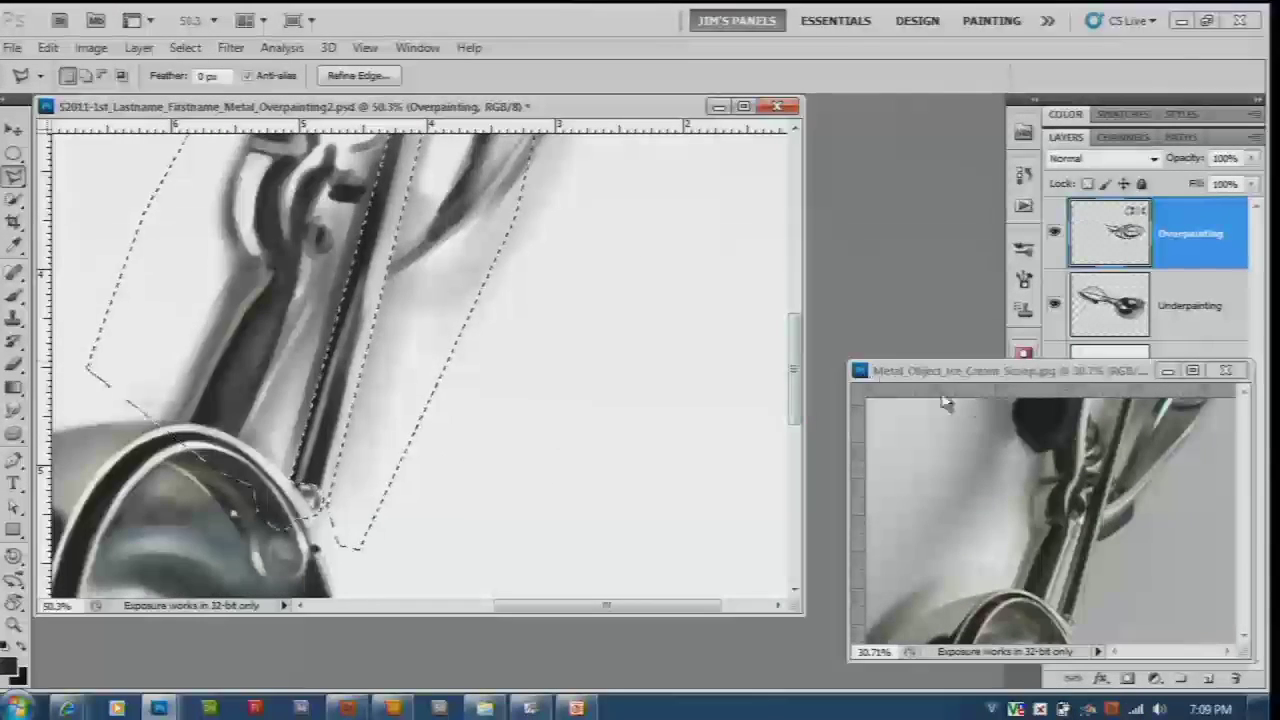
key(b)
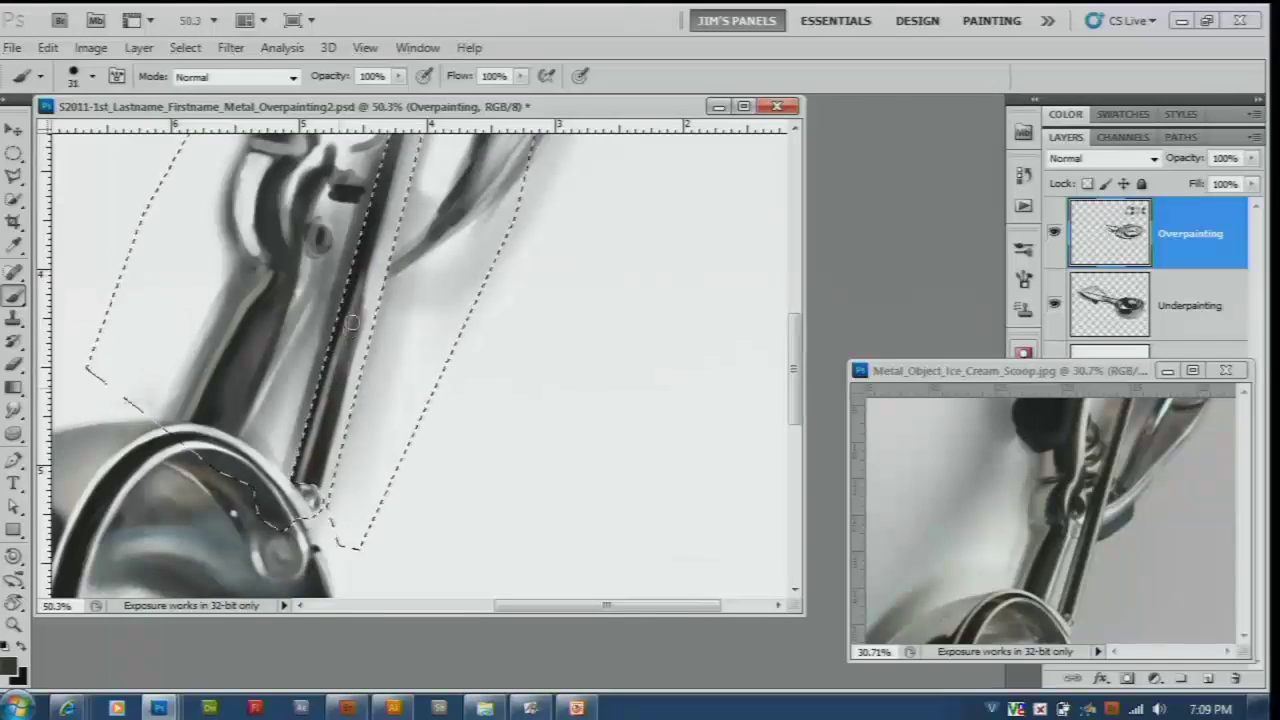
mouse_move(798, 356)
mouse_down()
mouse_move(798, 243)
mouse_move(791, 351)
mouse_up()
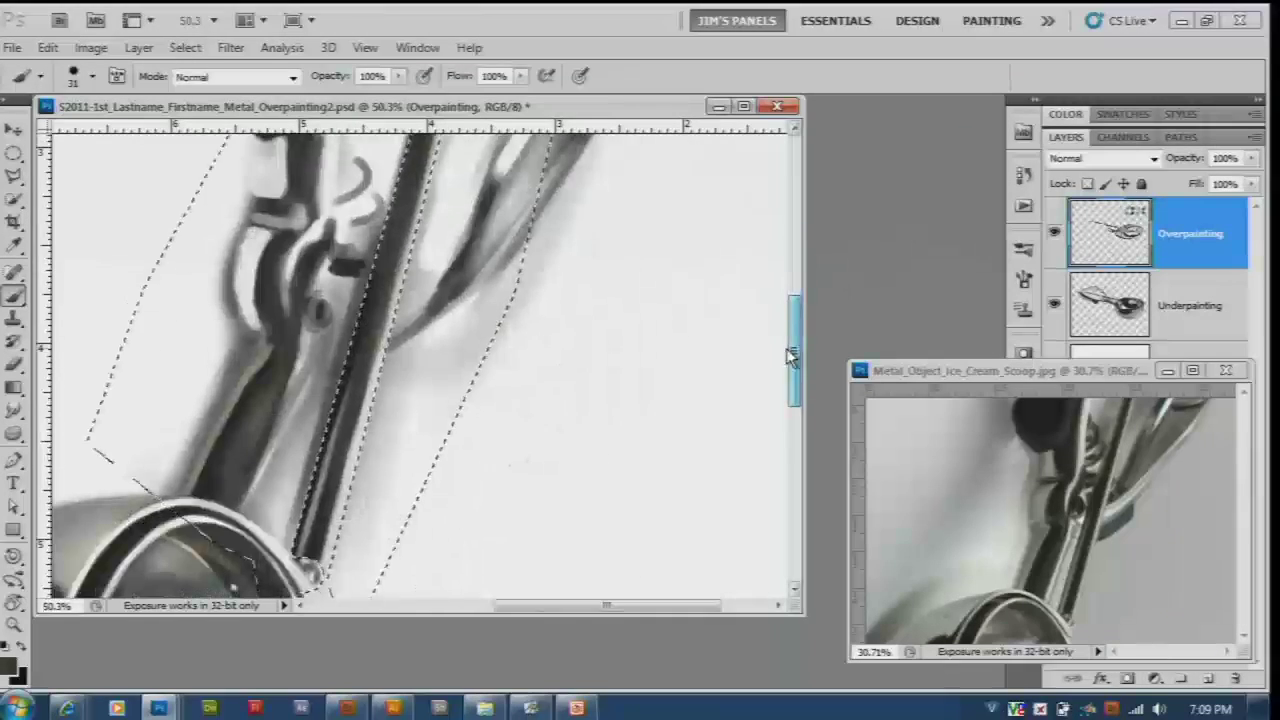
scroll(428, 476, up, 1)
scroll(428, 476, up, 2)
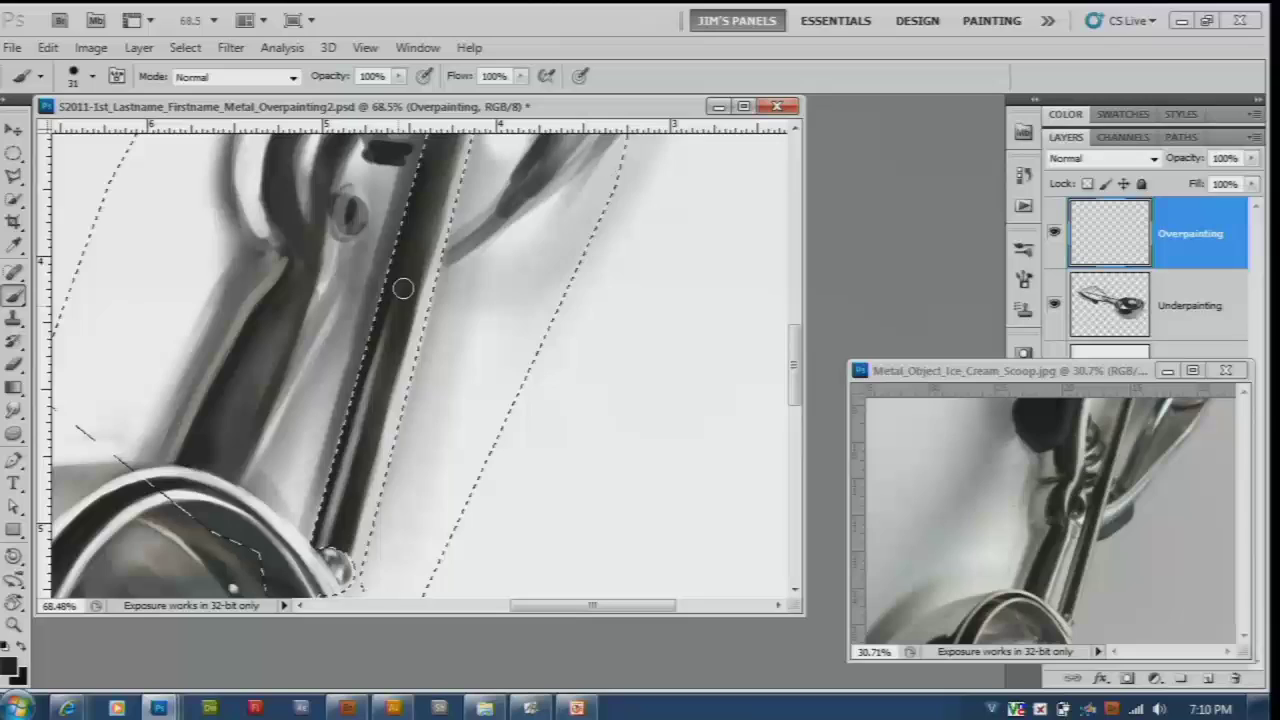
mouse_move(403, 286)
mouse_down()
mouse_move(357, 480)
mouse_move(360, 537)
mouse_up()
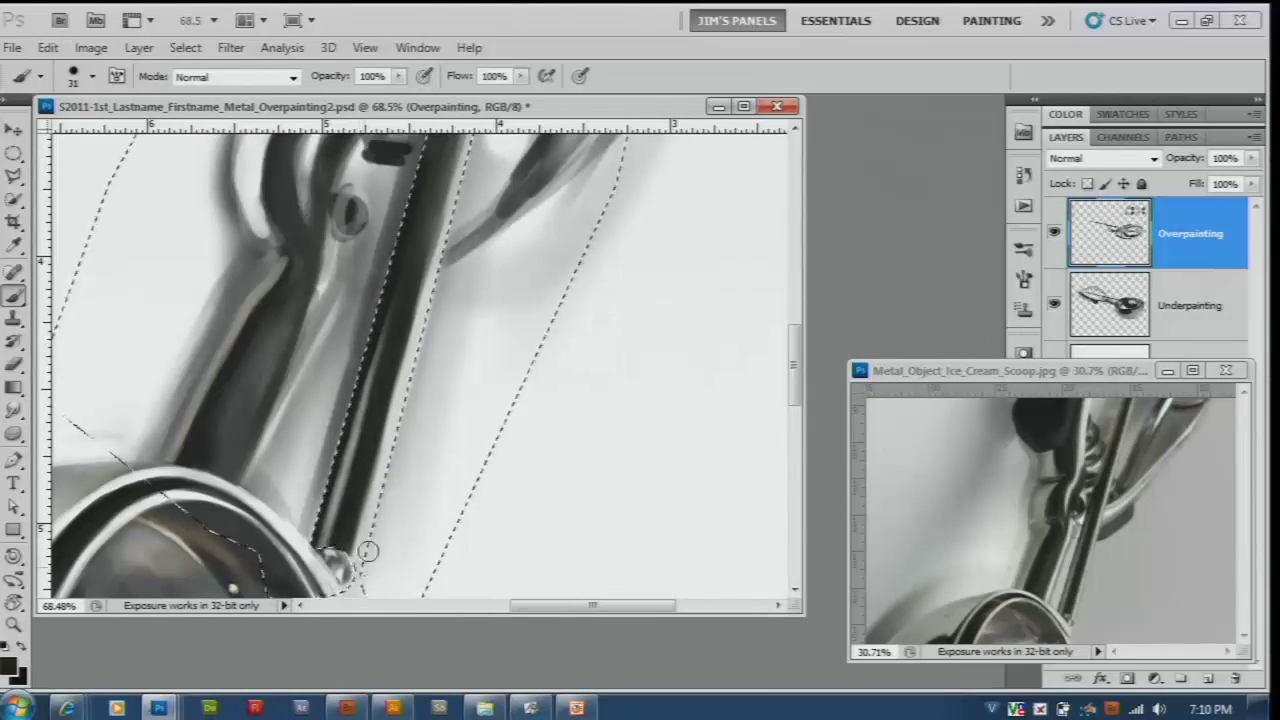
drag(384, 493, 428, 207)
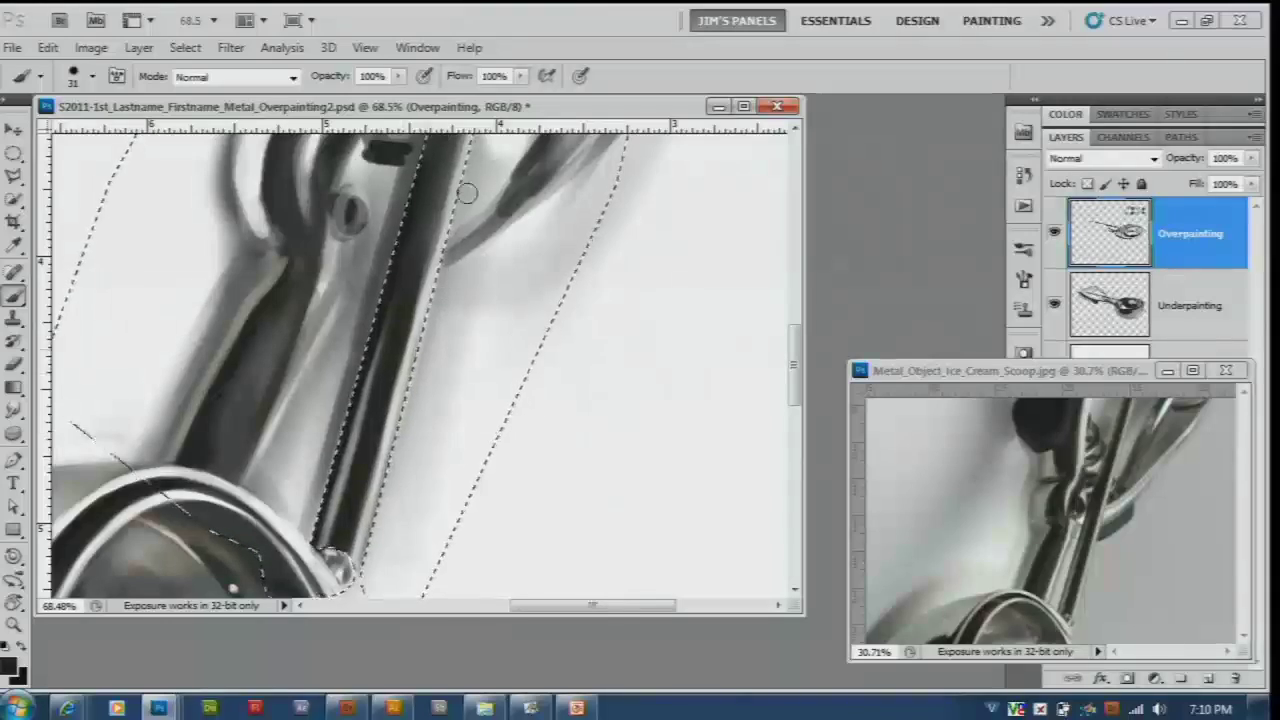
drag(398, 345, 370, 433)
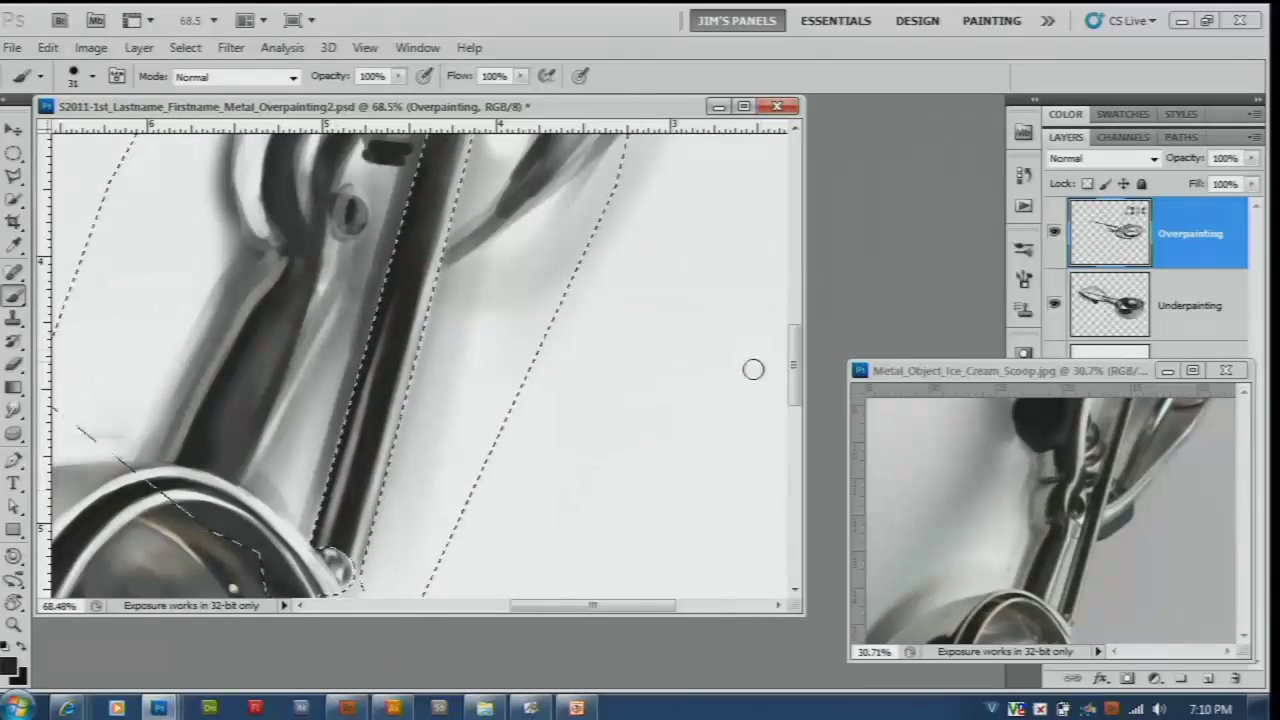
Step: Shrink the brush to size 11 and add highlights along the handle band
key(bracketleft)
key(bracketleft)
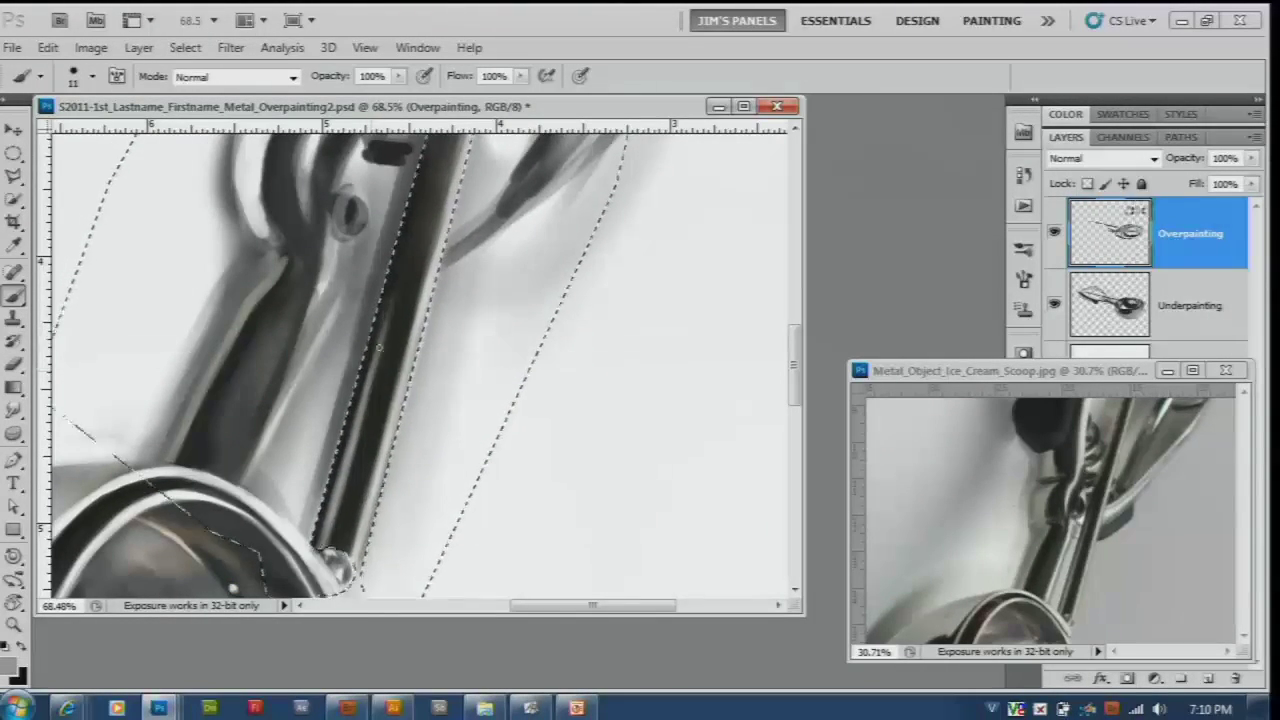
drag(560, 290, 515, 410)
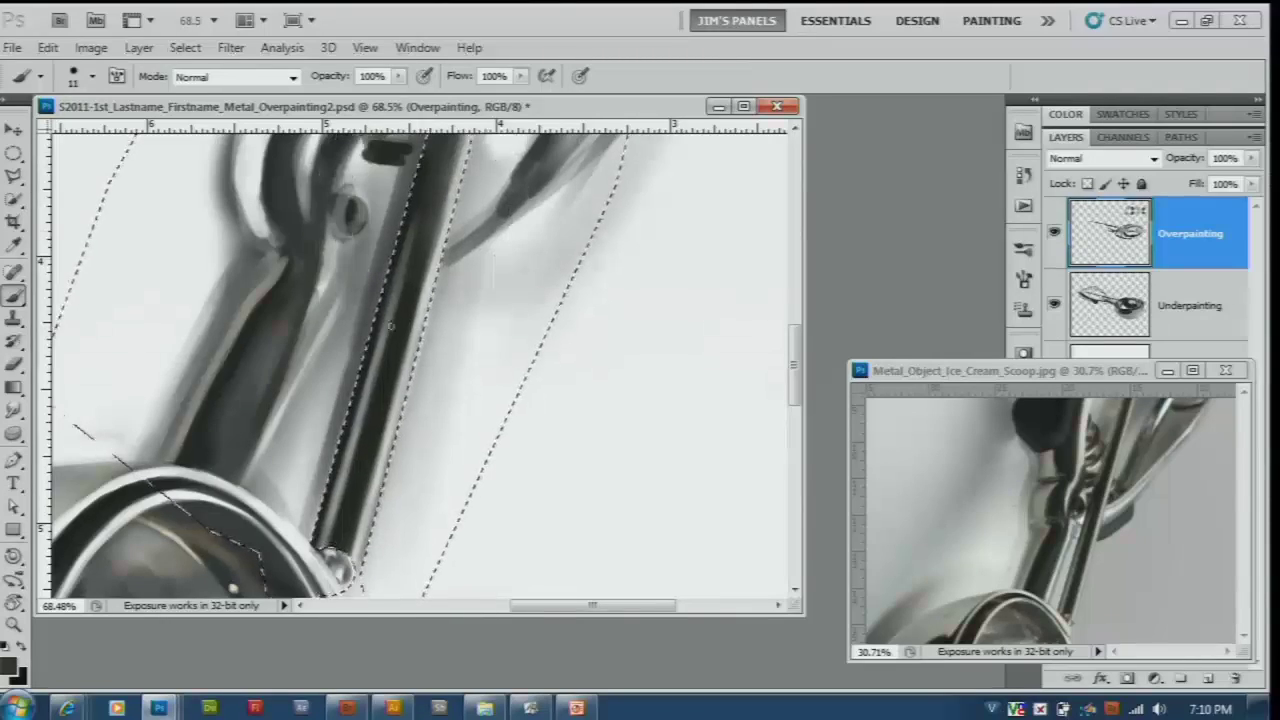
drag(390, 325, 350, 410)
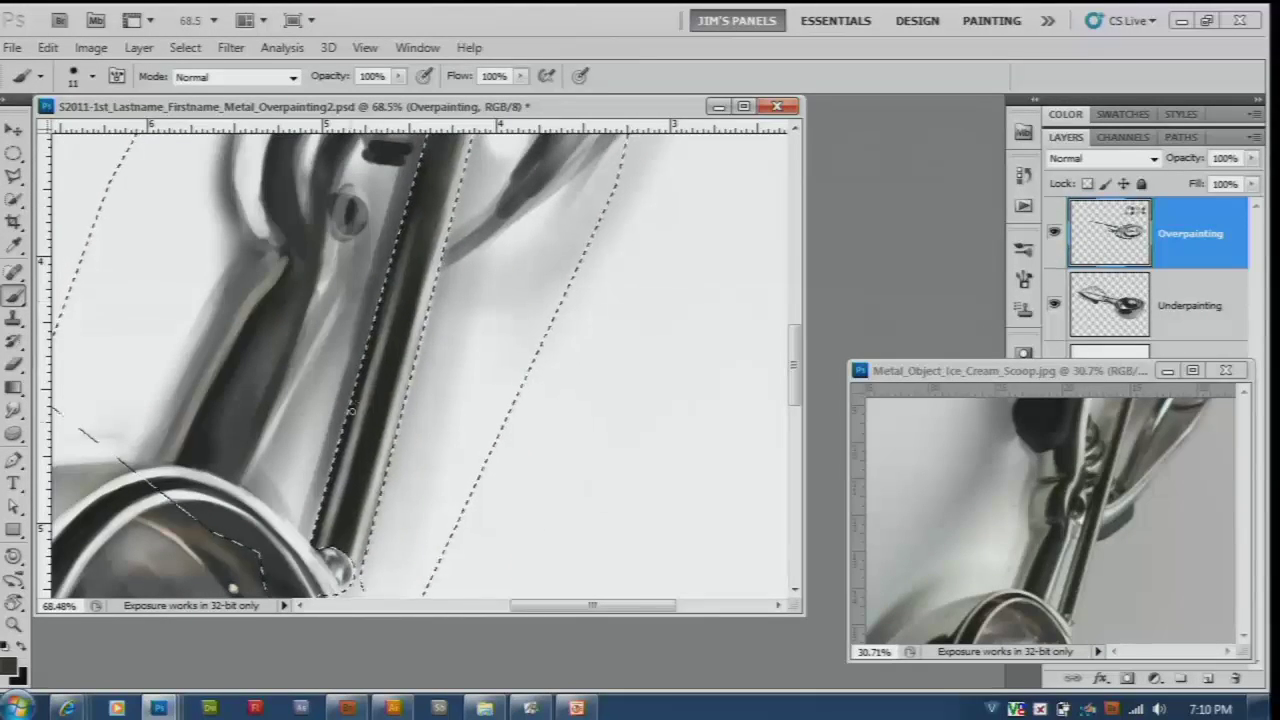
alt+scroll(335, 565, down, 2)
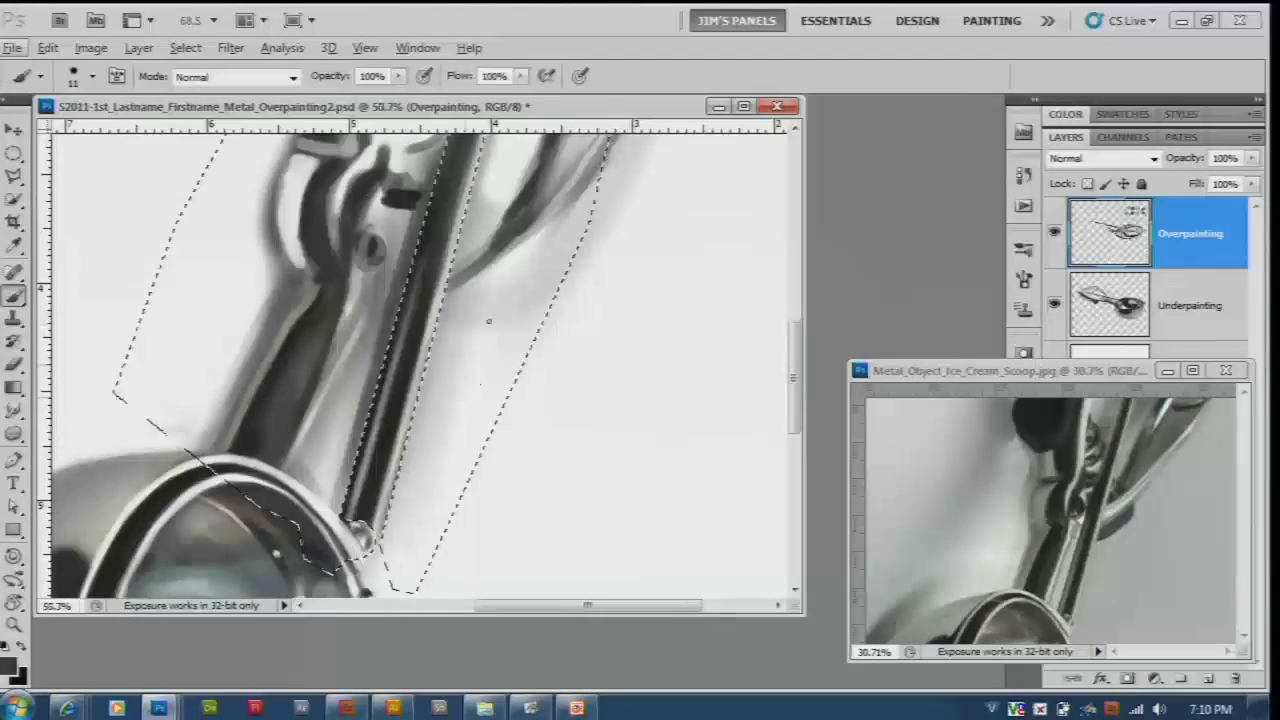
scroll(428, 443, up, 5)
Step: Paint white strokes along the rod's left side with a size-31 brush
drag(1240, 405, 1150, 490)
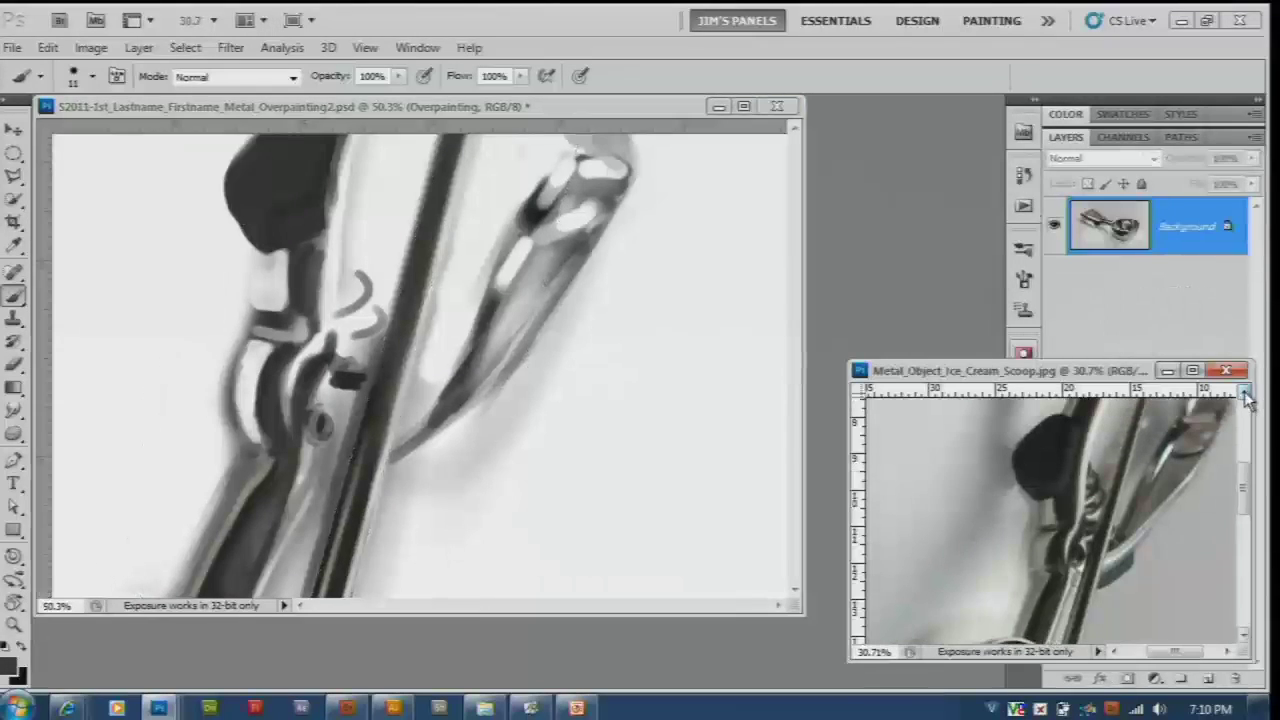
drag(795, 295, 800, 248)
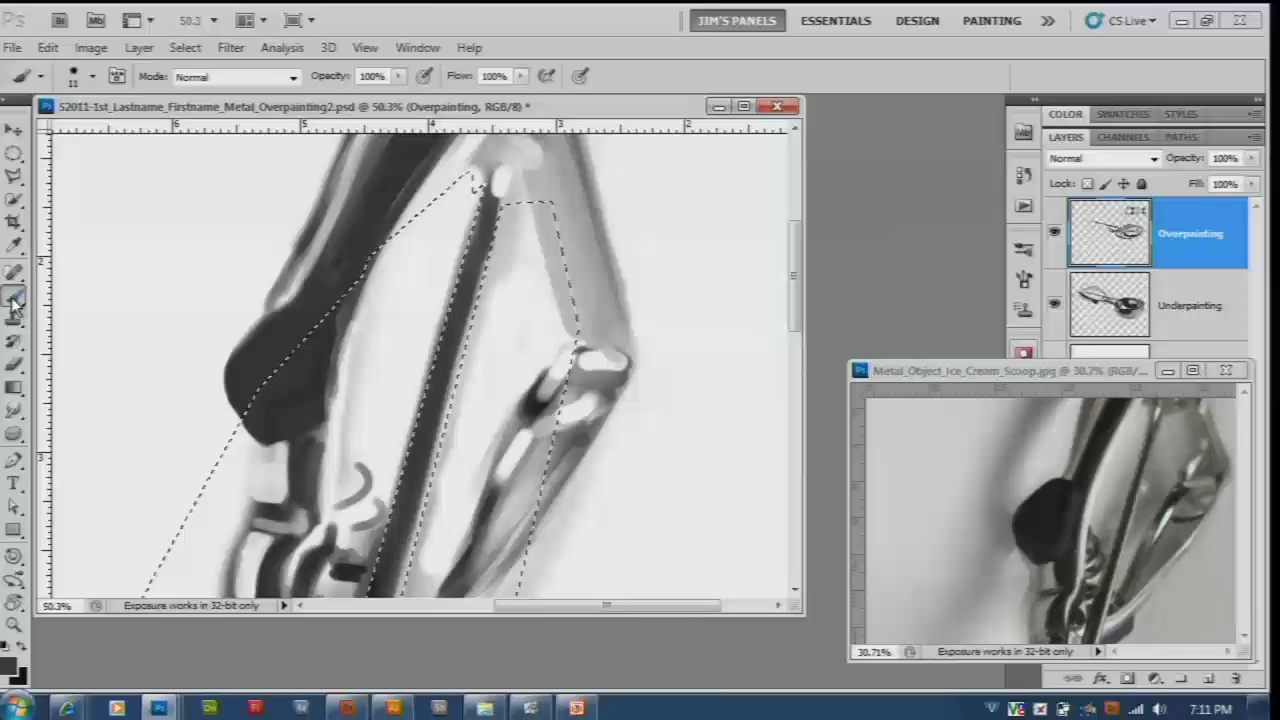
key(x)
key(bracketright)
key(bracketright)
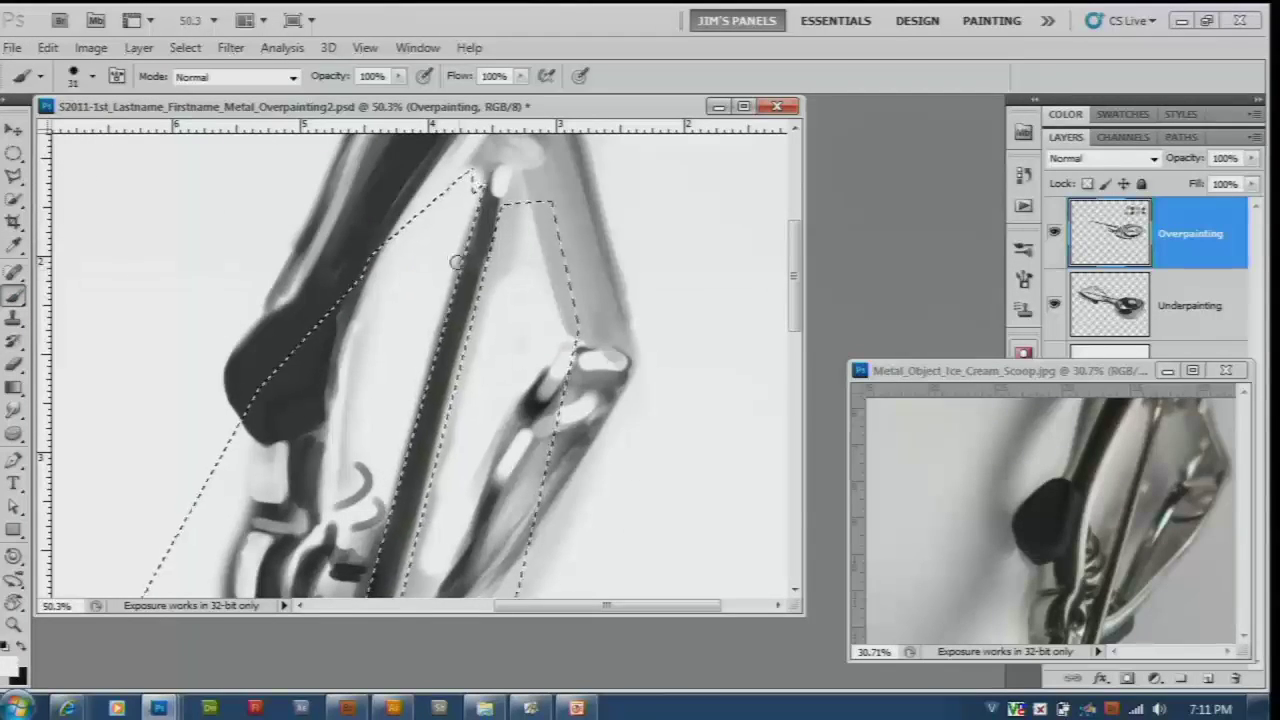
drag(450, 300, 460, 250)
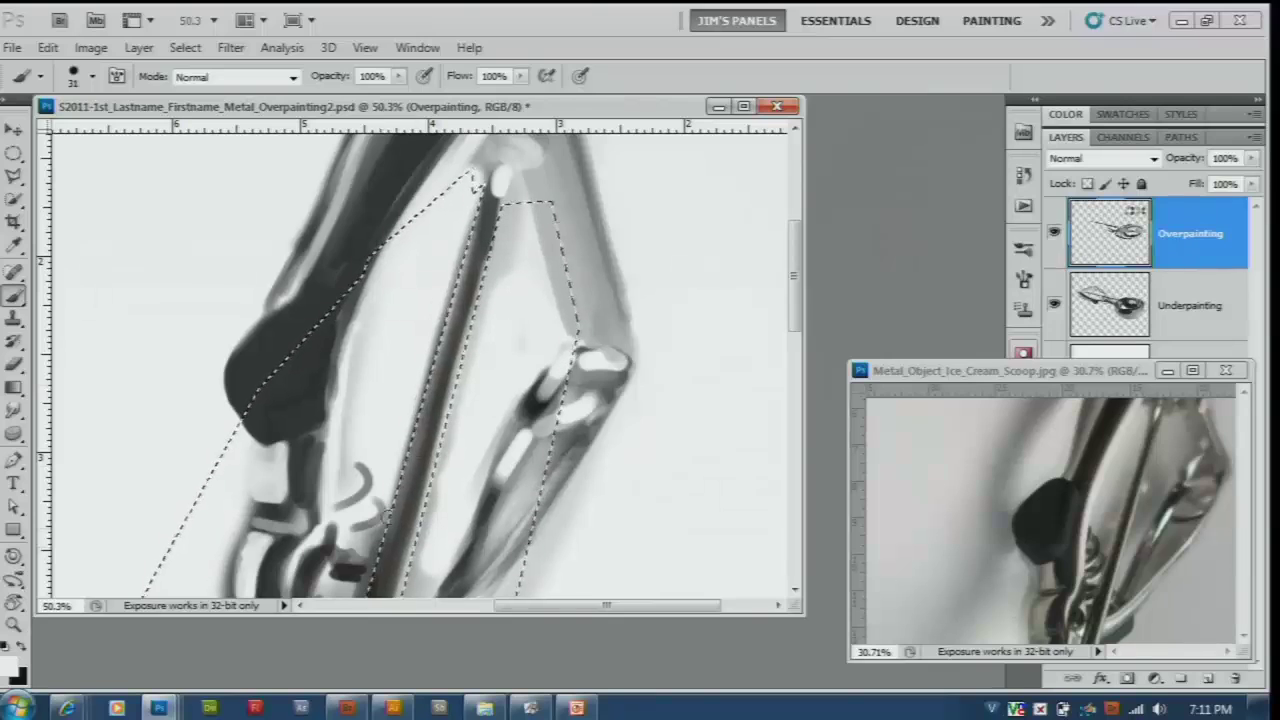
key(x)
drag(468, 195, 435, 470)
key(ctrl+z)
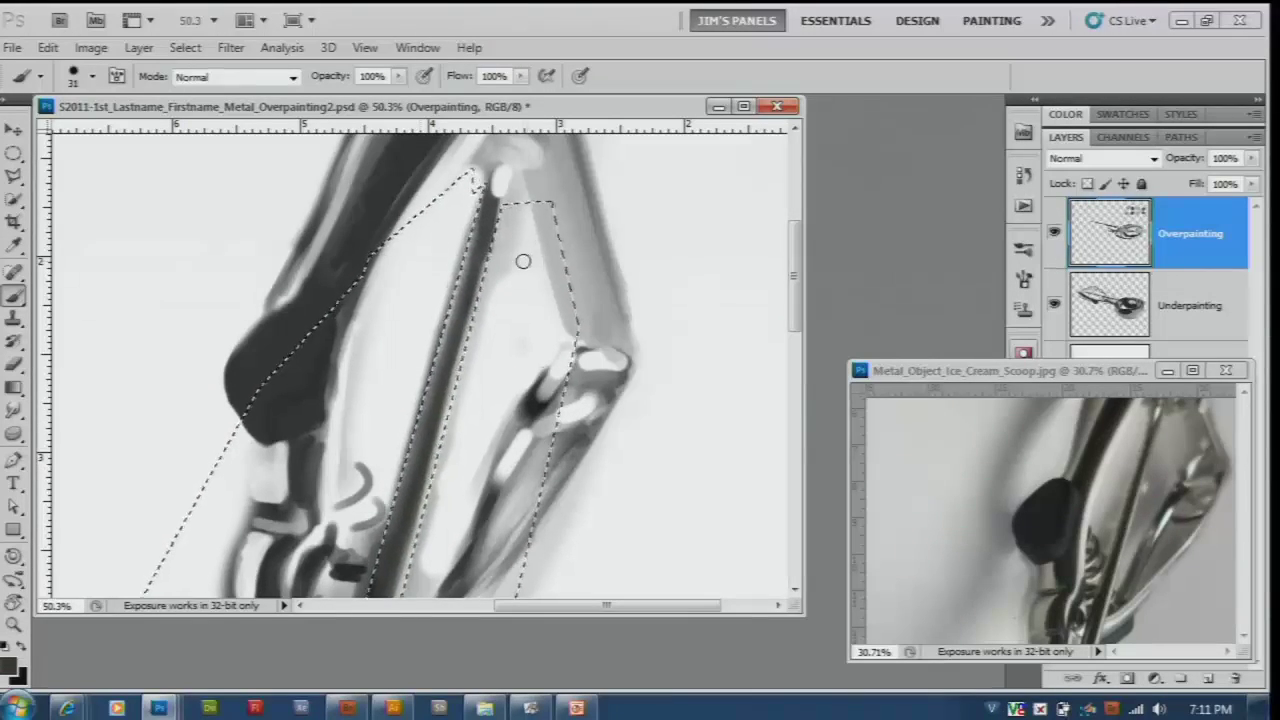
Step: Brighten and darken the rod's left edge using a size-12 brush and sampled colours
alt+click(520, 328)
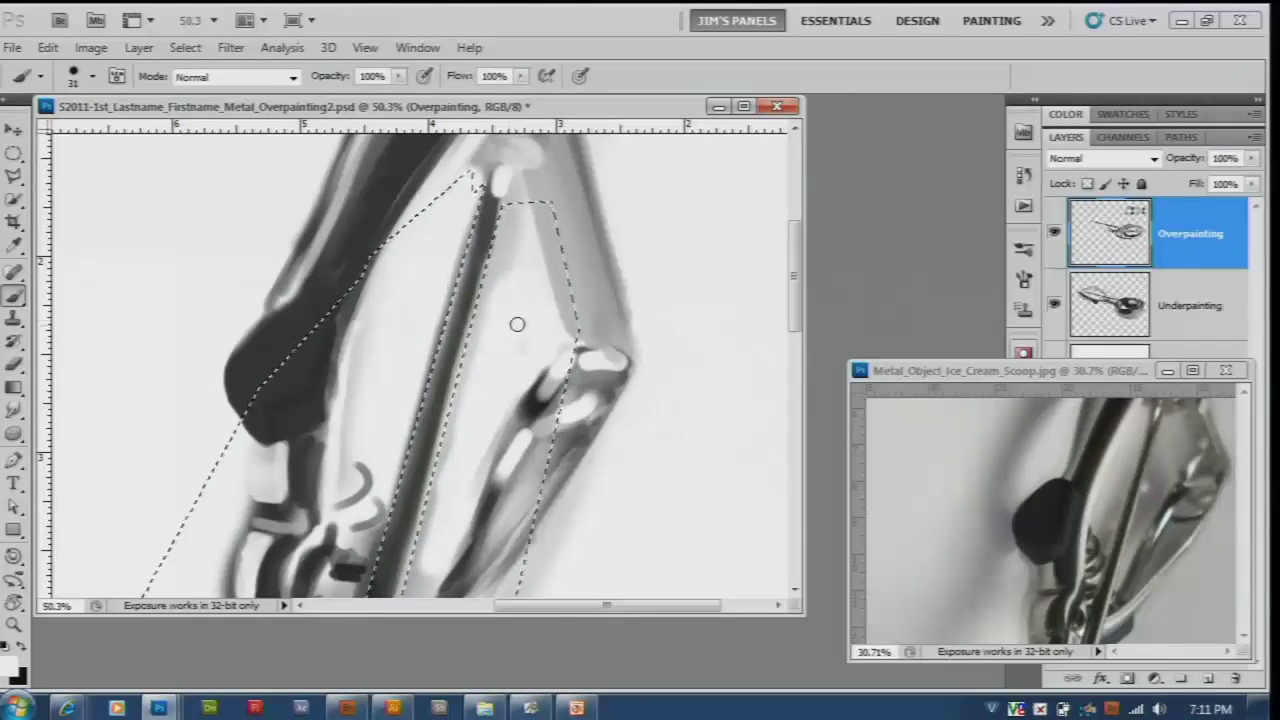
drag(488, 297, 473, 339)
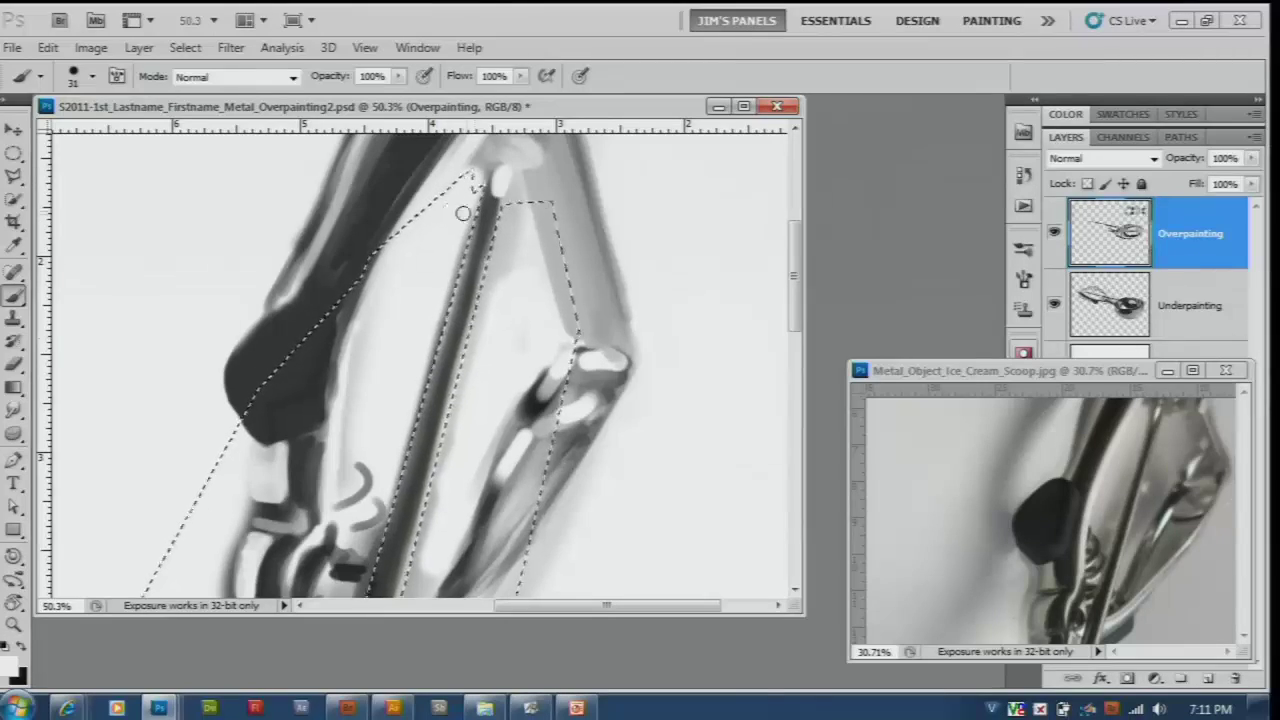
drag(463, 213, 508, 218)
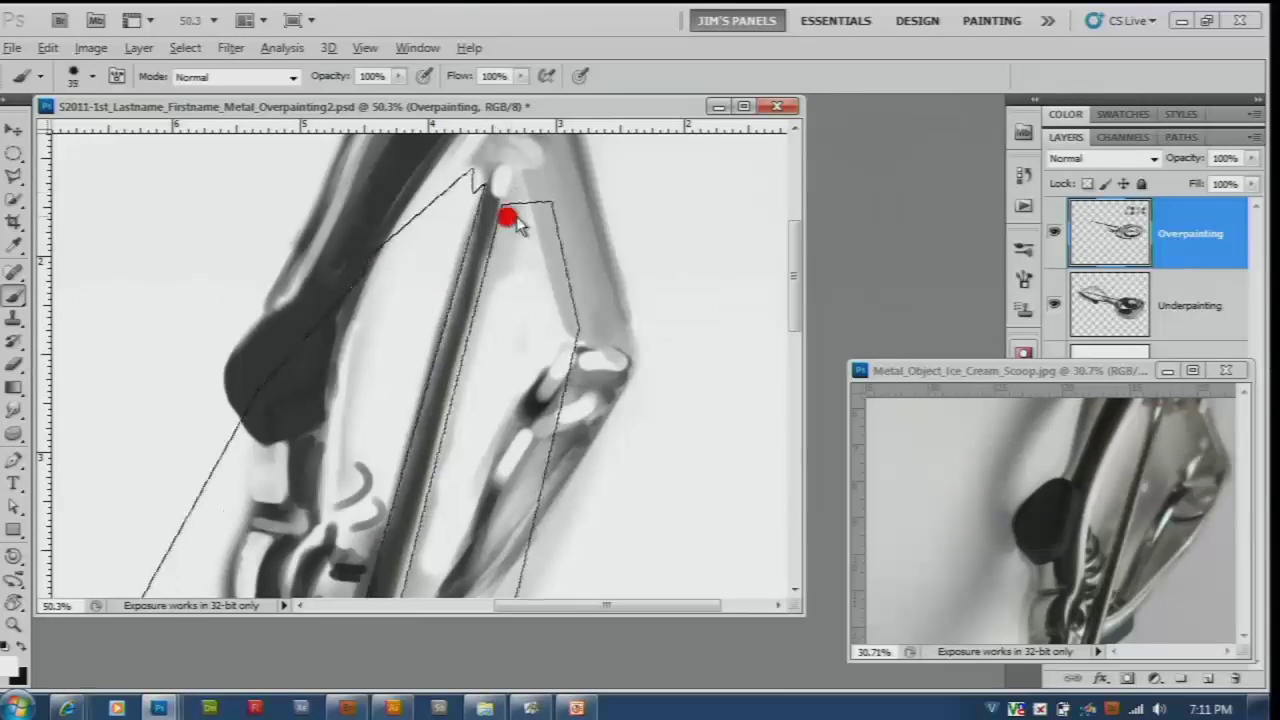
key(bracketleft)
key(bracketleft)
key(bracketleft)
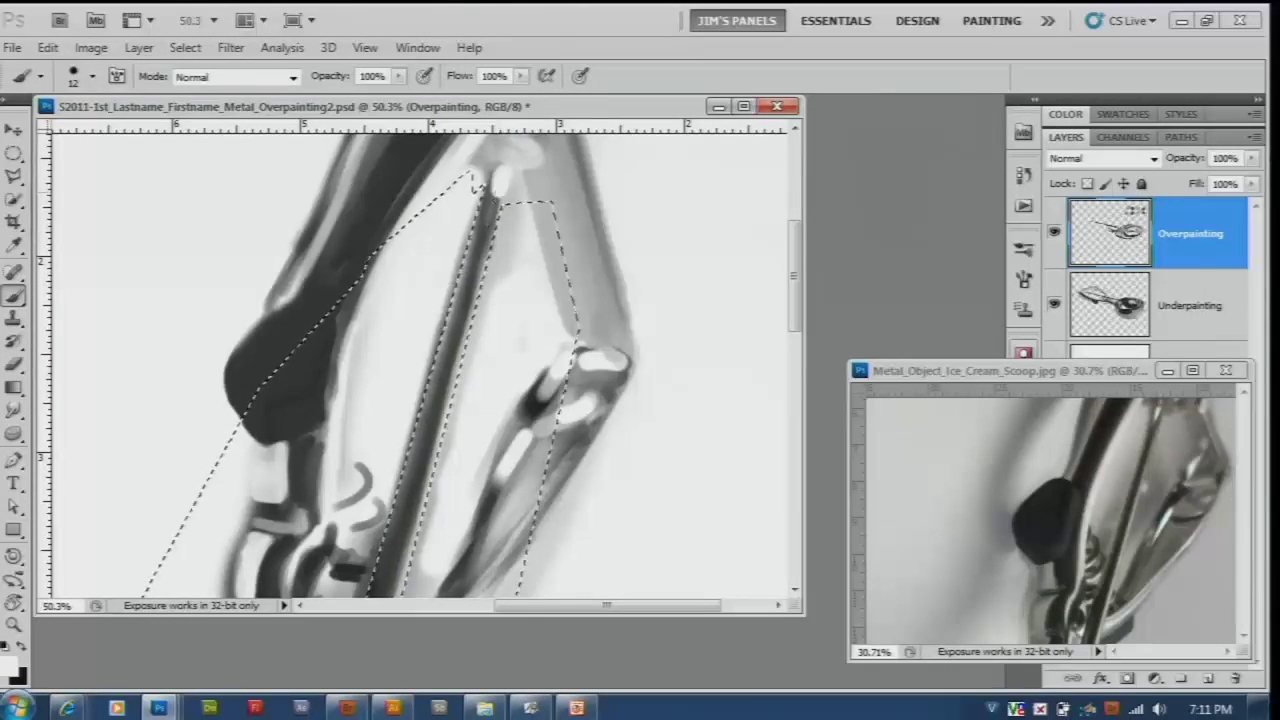
drag(474, 181, 452, 335)
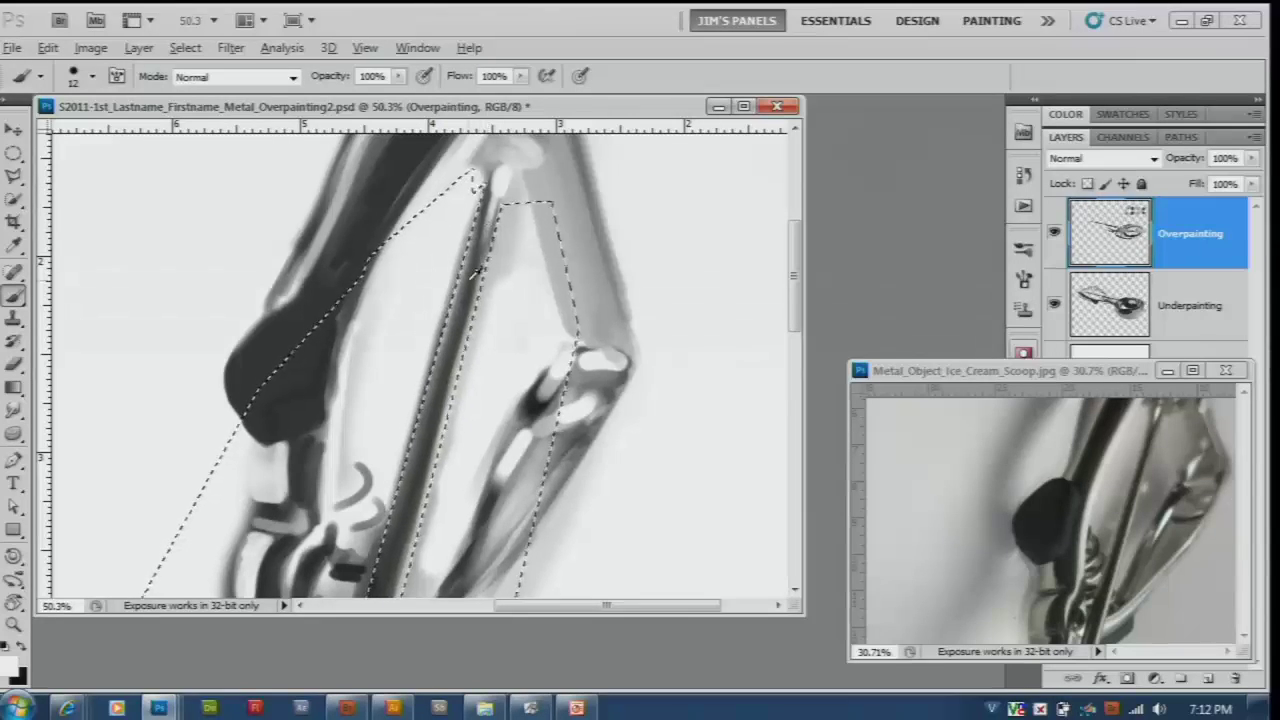
mouse_move(480, 185)
mouse_down()
mouse_move(455, 290)
mouse_move(410, 310)
mouse_up()
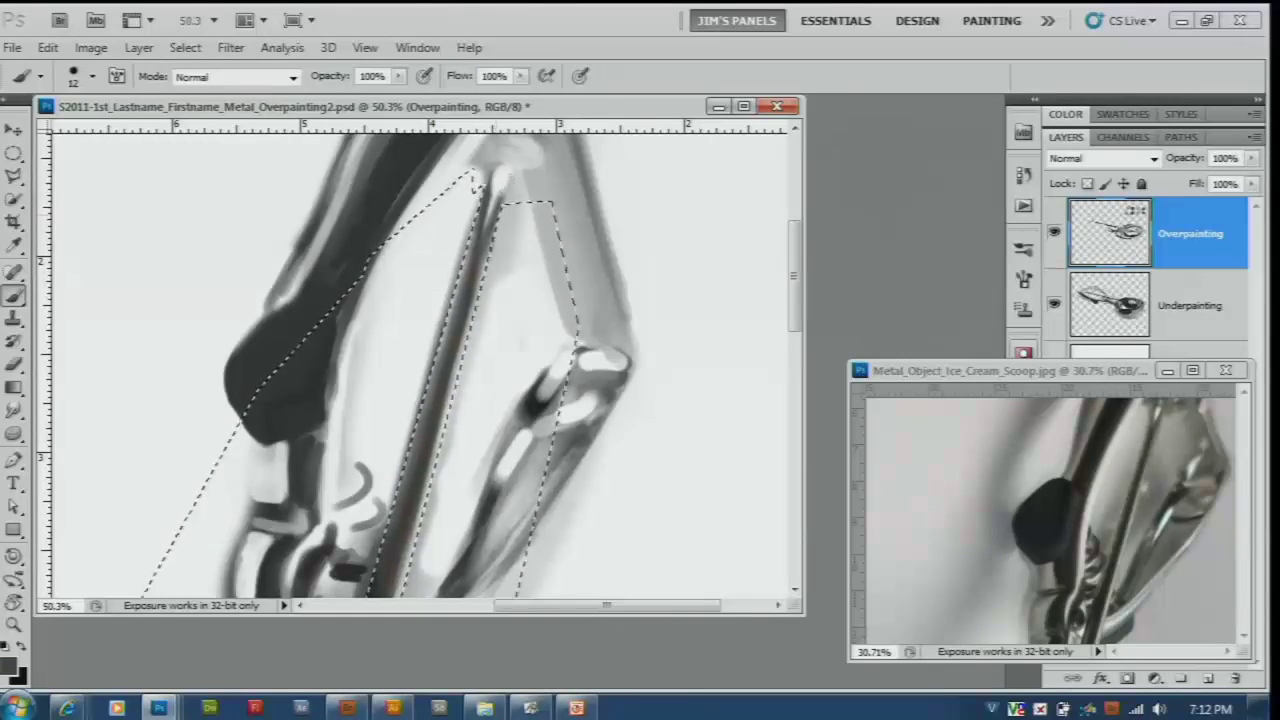
alt+click(485, 172)
drag(495, 222, 490, 192)
Step: Shade along the handle inside the selection with soft grey strokes
scroll(480, 300, down, 1)
click(230, 47)
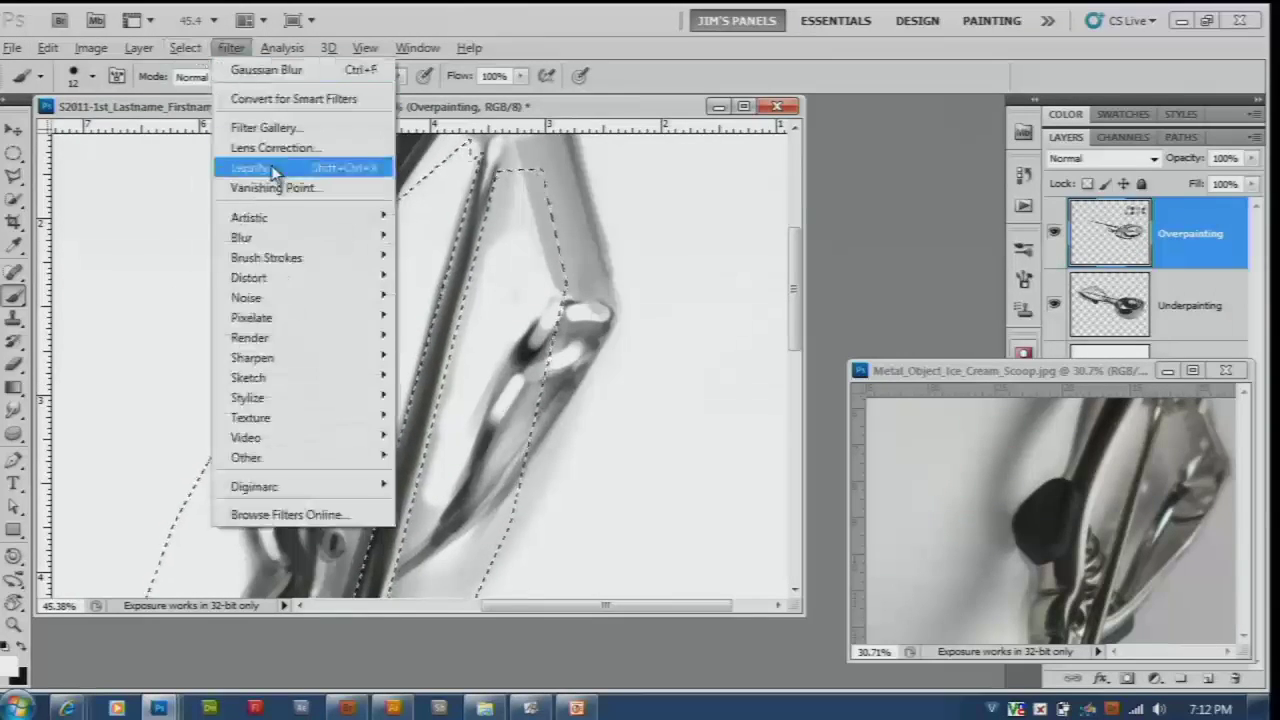
click(485, 295)
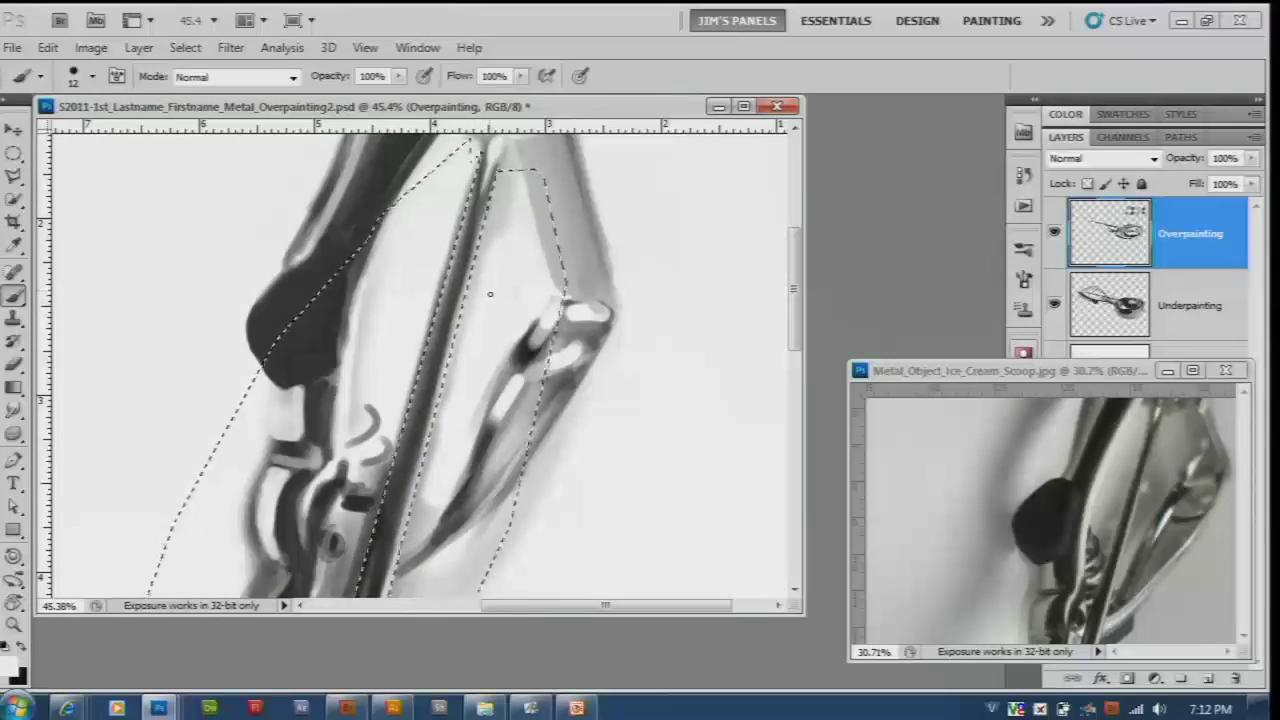
scroll(495, 355, down, 1)
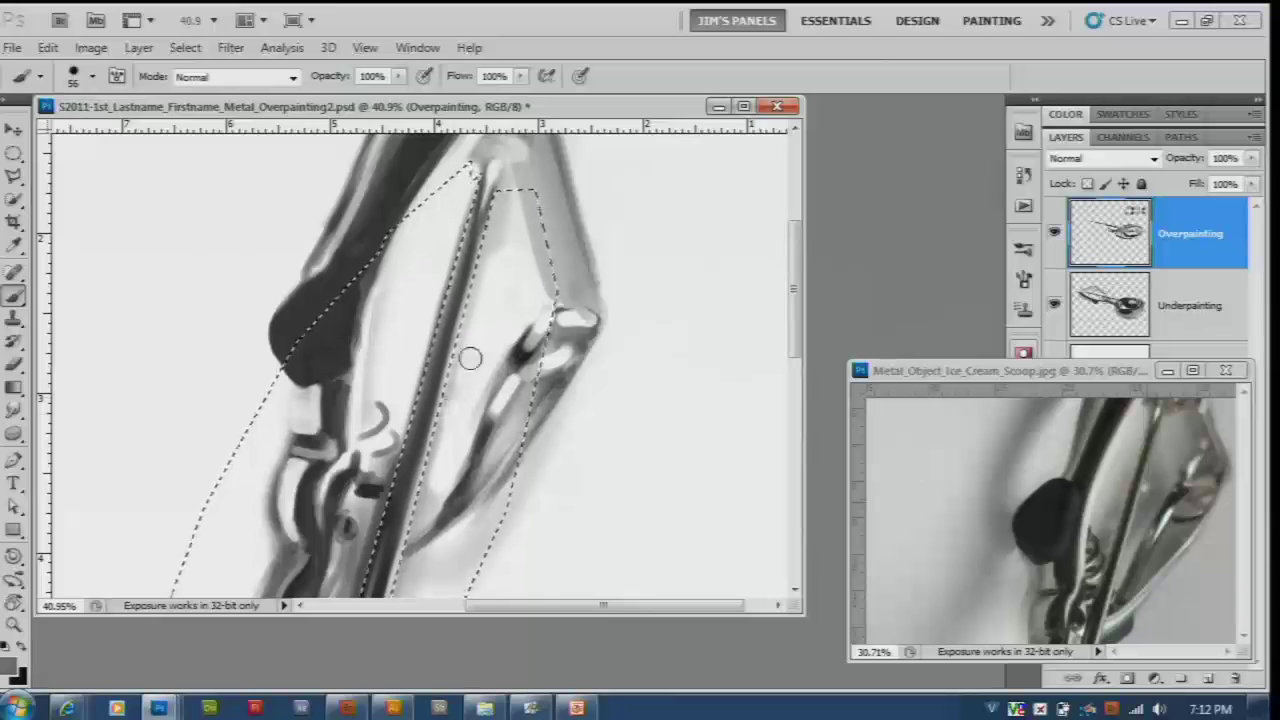
mouse_move(466, 357)
mouse_down()
mouse_move(508, 308)
mouse_move(472, 338)
mouse_up()
mouse_move(494, 229)
mouse_down()
mouse_move(494, 206)
mouse_move(509, 263)
mouse_move(491, 357)
mouse_up()
click(92, 76)
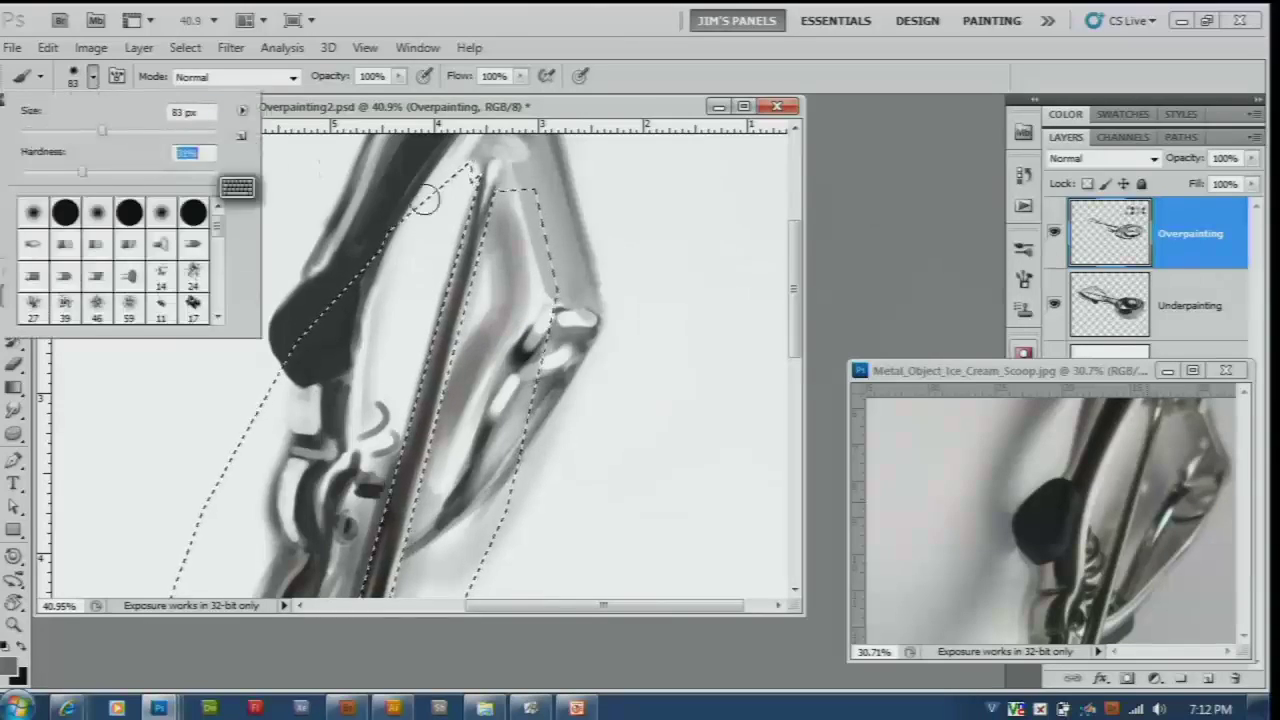
mouse_move(495, 235)
mouse_down()
mouse_move(480, 370)
mouse_move(502, 246)
mouse_up()
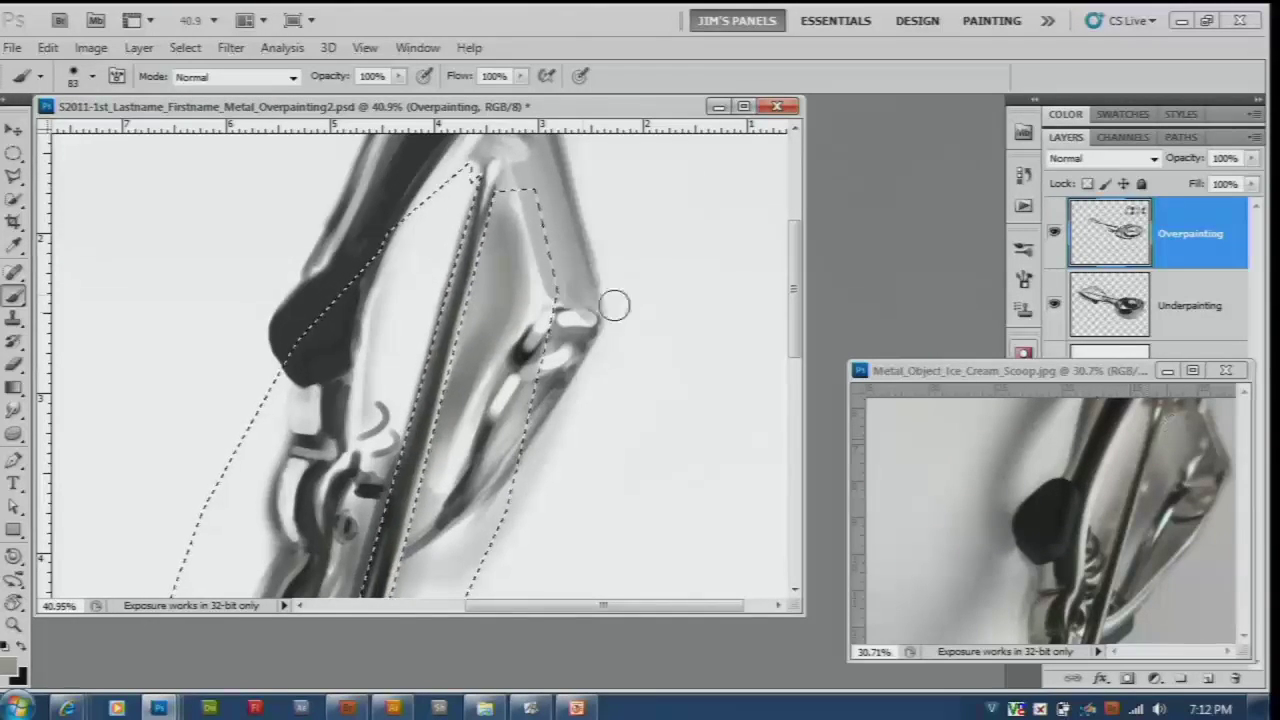
drag(498, 195, 503, 286)
mouse_move(500, 220)
mouse_down()
mouse_move(491, 251)
mouse_move(505, 315)
mouse_move(486, 309)
mouse_up()
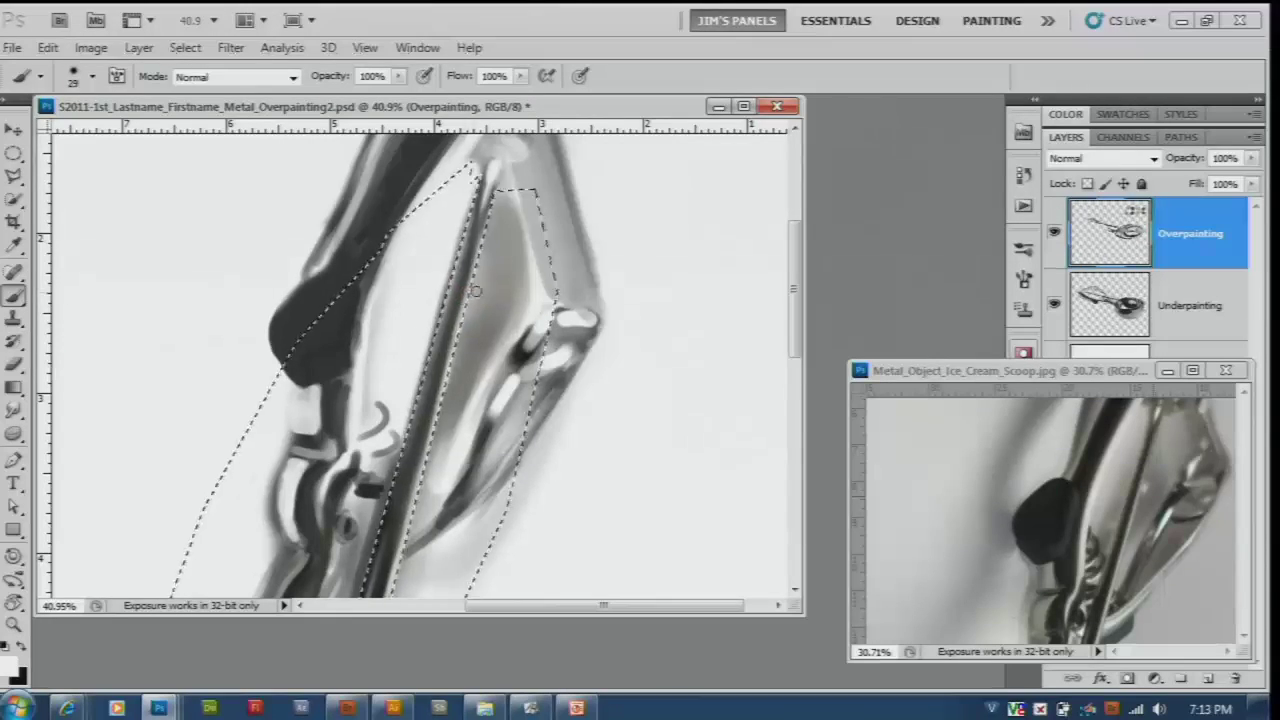
Step: Sample a mid-grey and softly shade the left side of the handle rod, resizing the brush
alt+click(490, 290)
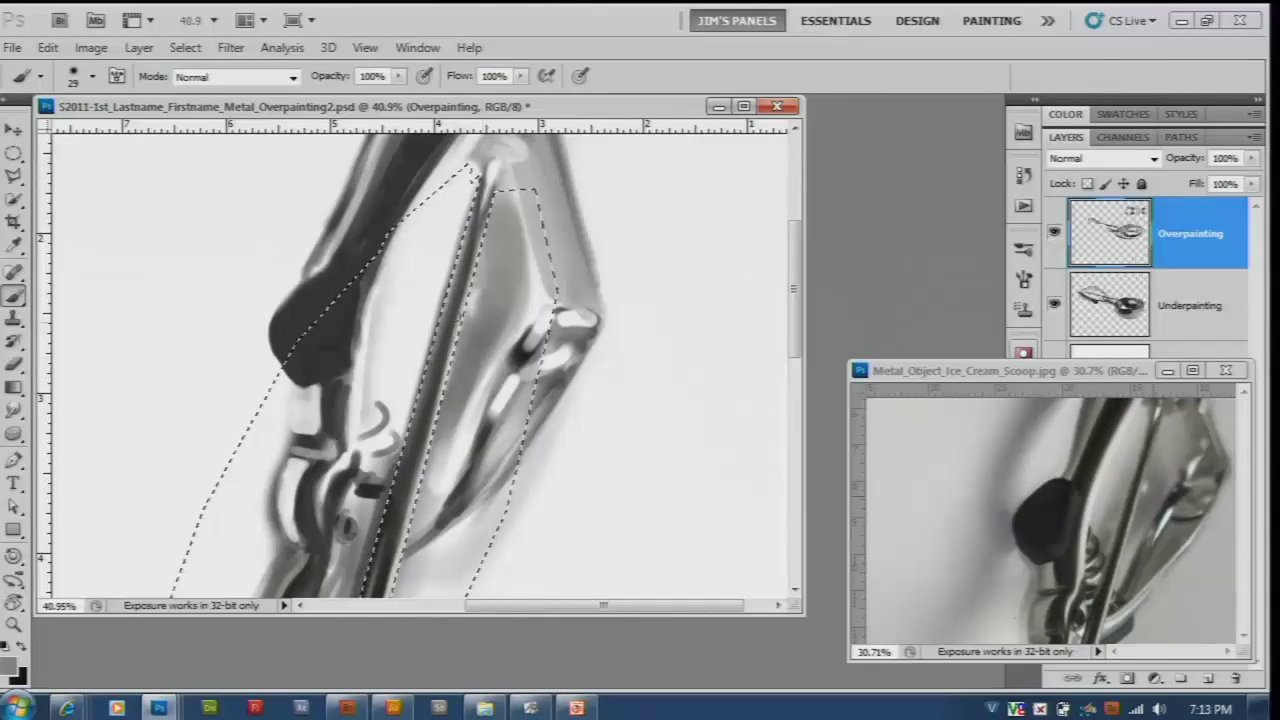
mouse_move(425, 372)
mouse_down()
mouse_move(456, 248)
mouse_move(420, 380)
mouse_up()
mouse_move(415, 270)
mouse_down()
mouse_move(410, 330)
mouse_move(457, 214)
mouse_move(429, 343)
mouse_up()
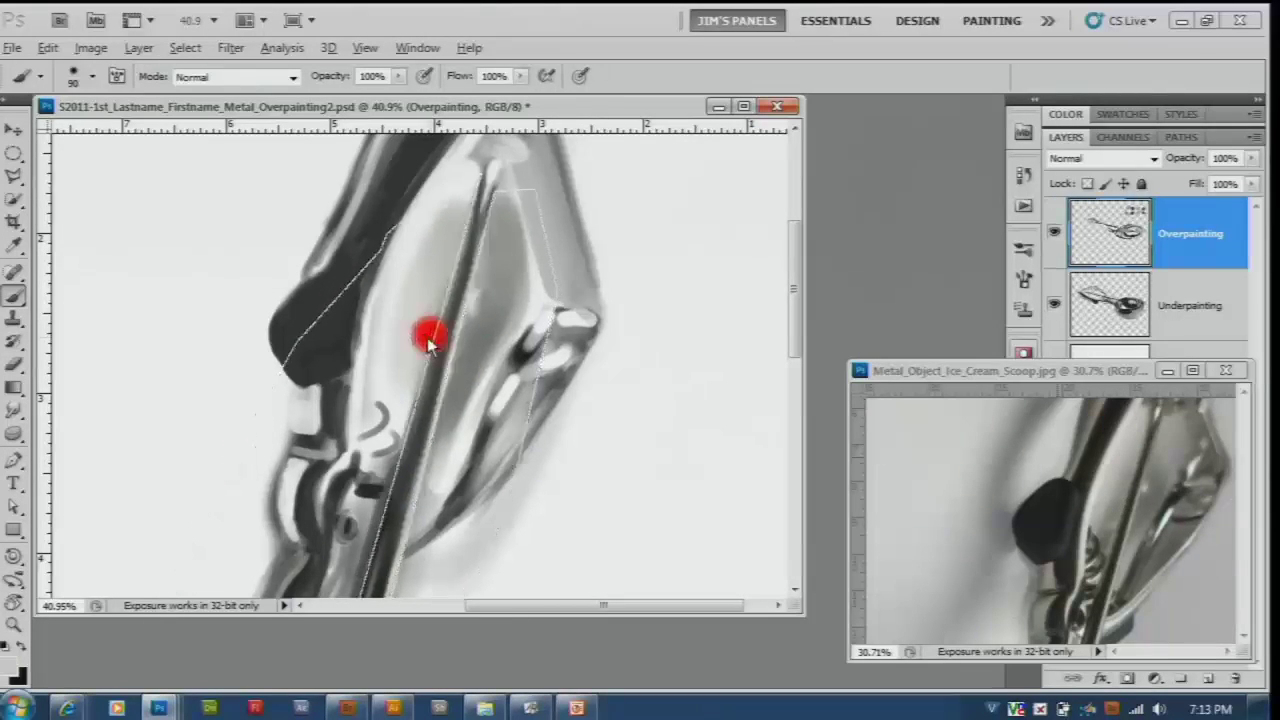
key(bracketleft)
key(bracketleft)
key(bracketleft)
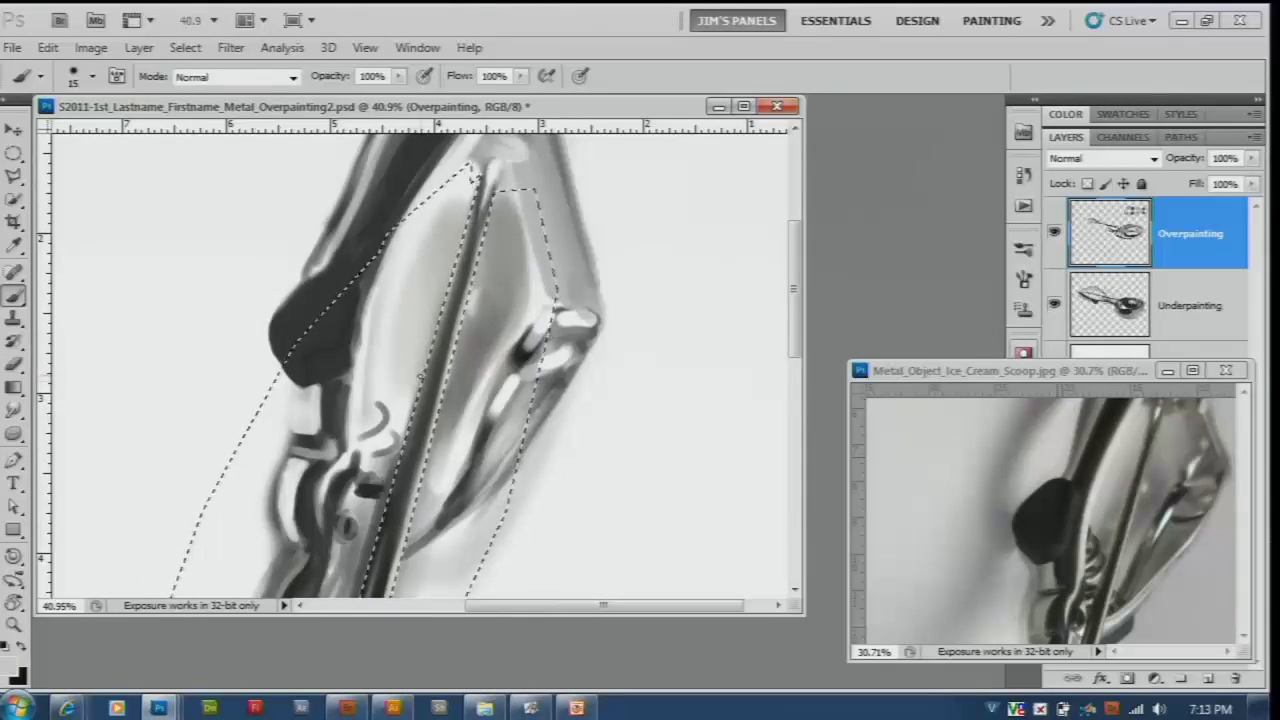
key(bracketright)
key(bracketright)
key(bracketright)
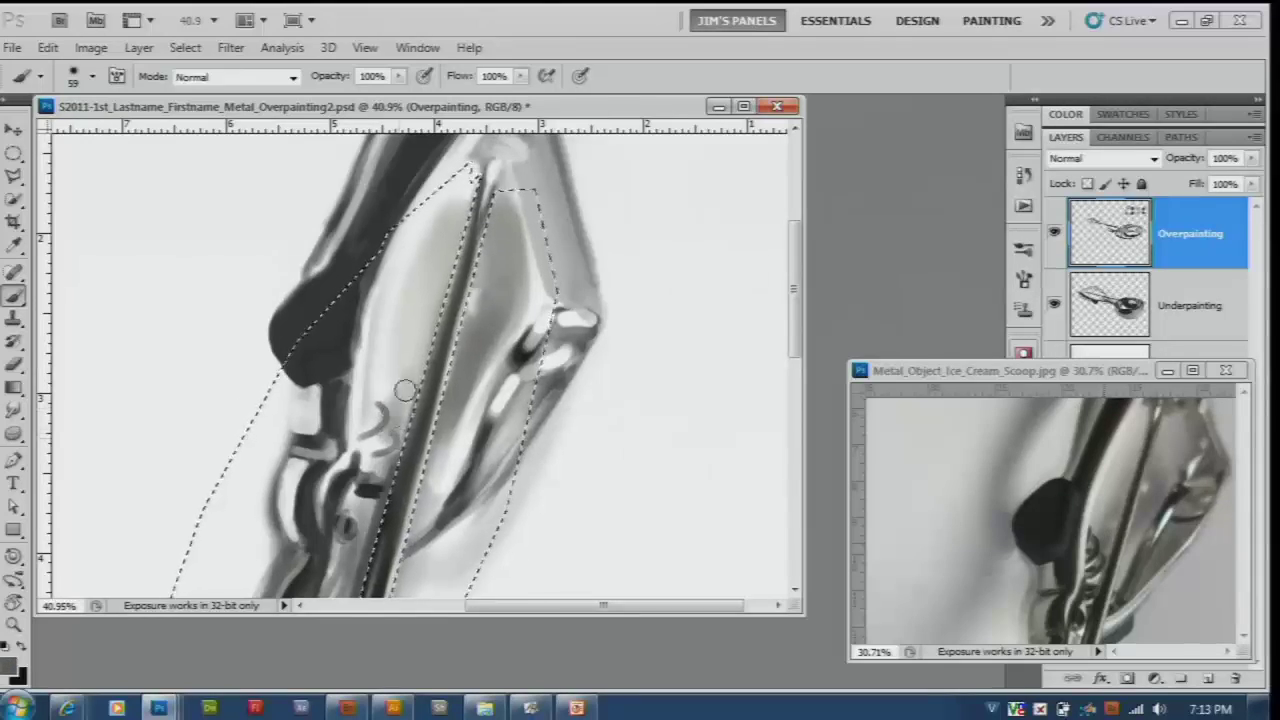
mouse_move(404, 390)
mouse_down()
mouse_move(395, 350)
mouse_move(429, 294)
mouse_move(420, 337)
mouse_move(440, 255)
mouse_up()
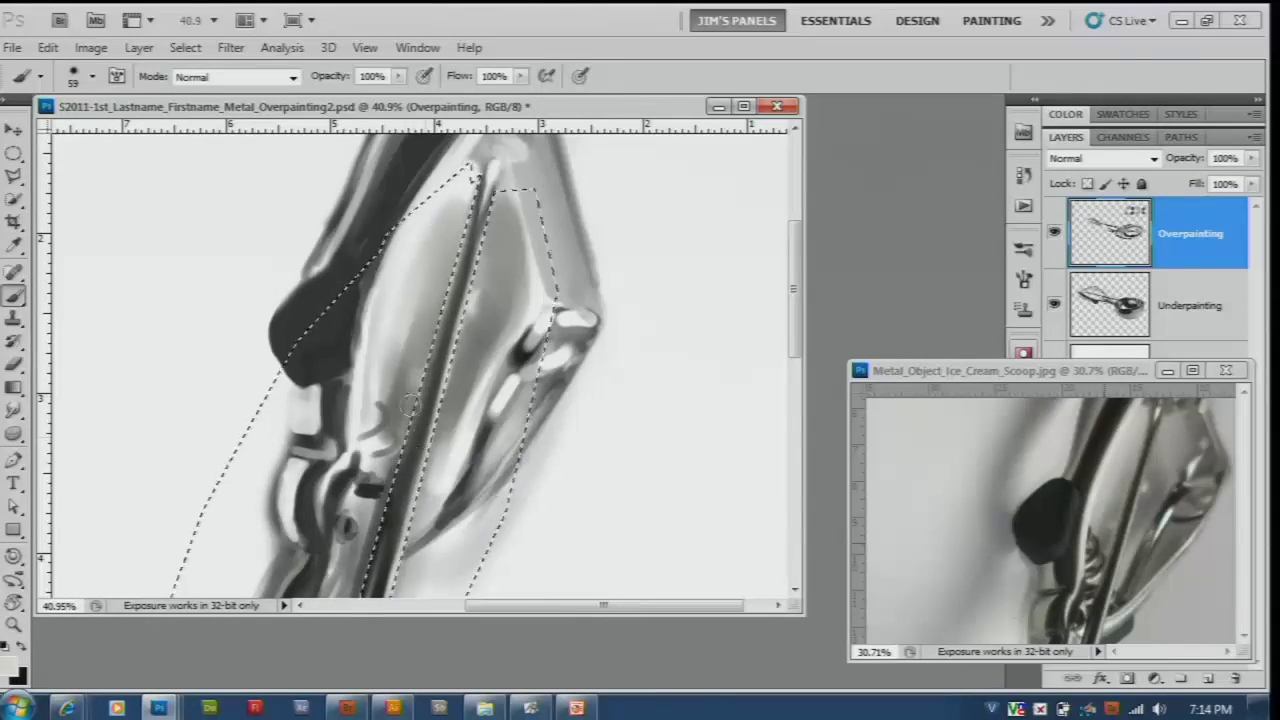
key(bracketleft)
key(bracketleft)
key(bracketleft)
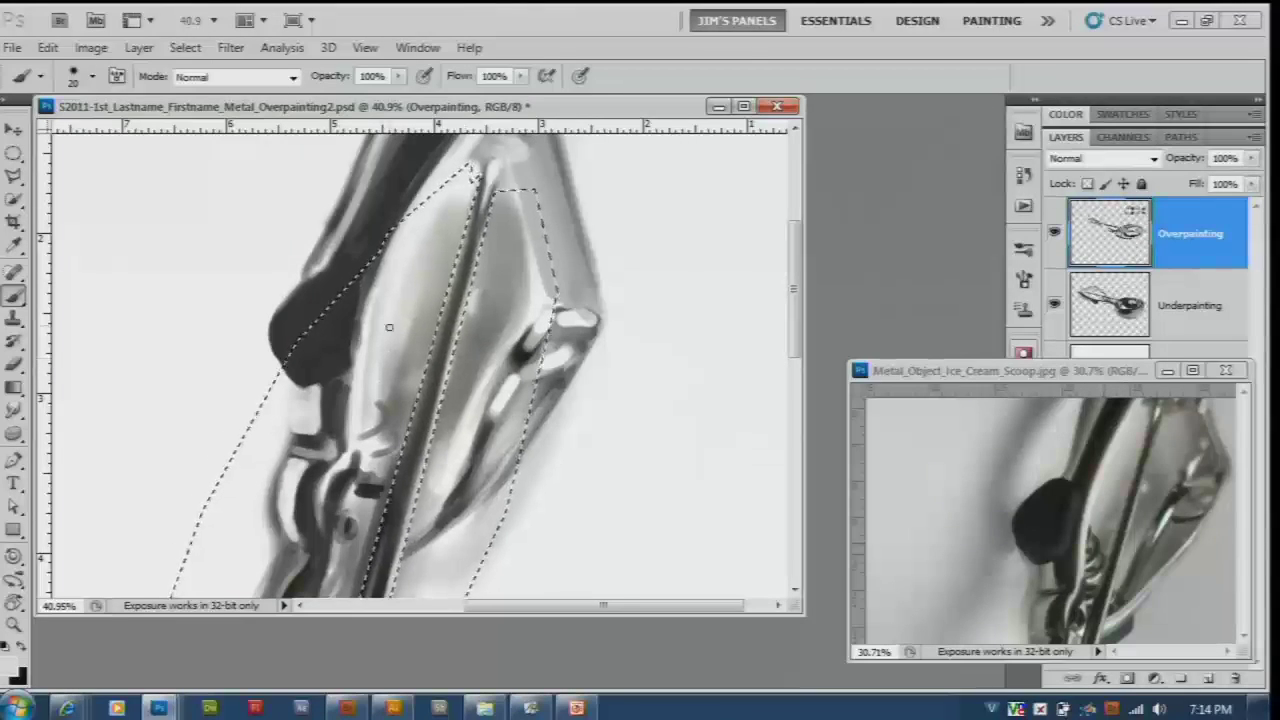
drag(389, 327, 400, 357)
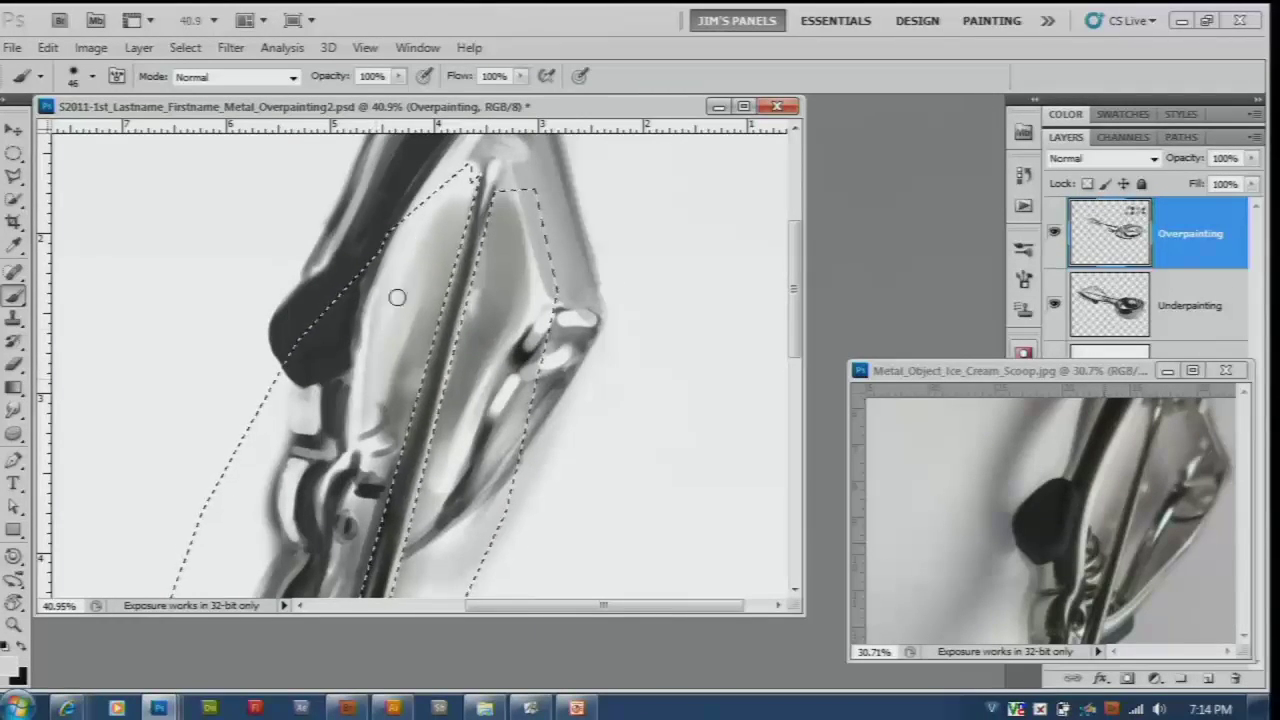
mouse_move(397, 297)
mouse_down()
mouse_move(394, 317)
mouse_move(420, 265)
mouse_up()
Step: Paint lighter and darker strokes on the handle below the bolt with an enlarged 97-pixel brush
scroll(520, 418, down, 3)
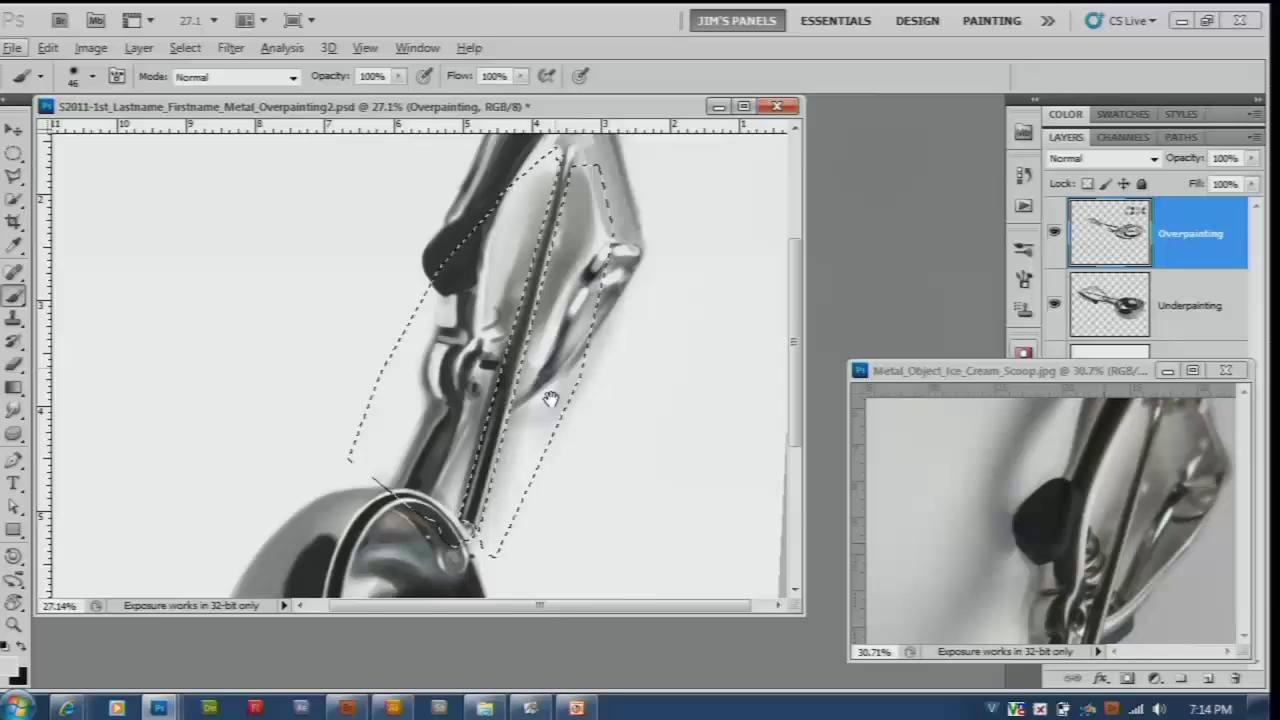
scroll(558, 487, up, 4)
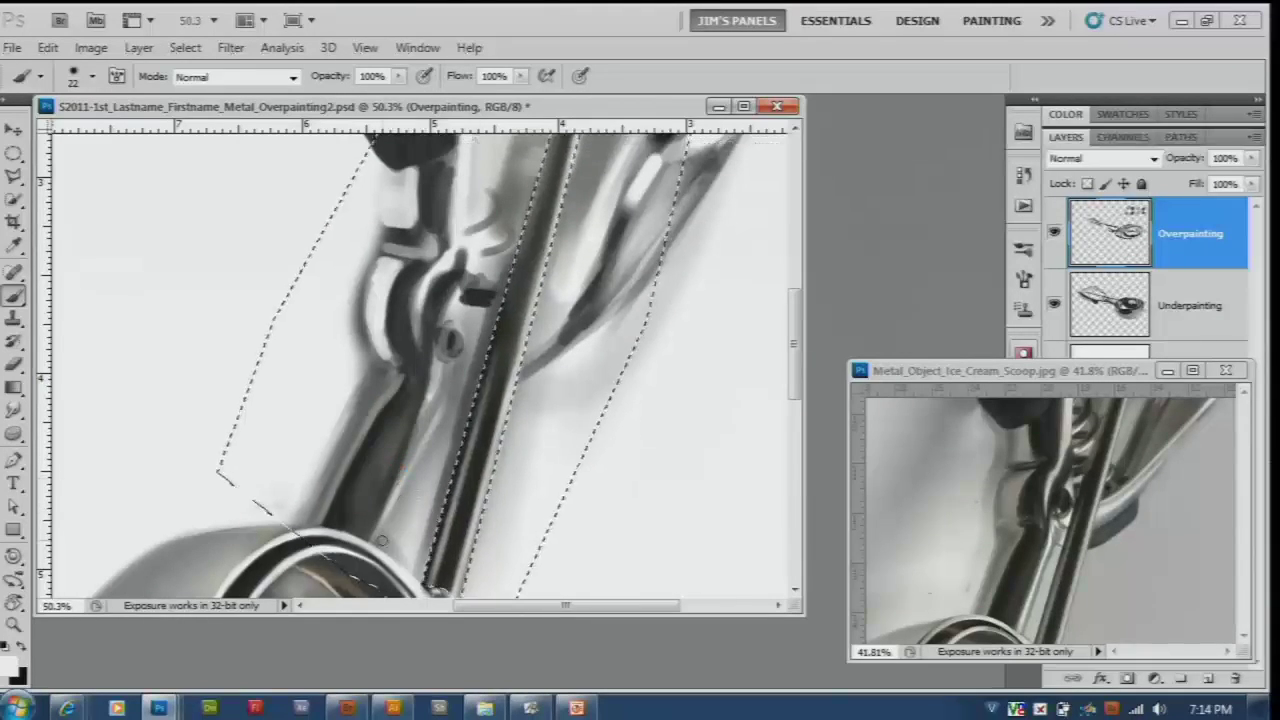
drag(381, 540, 428, 405)
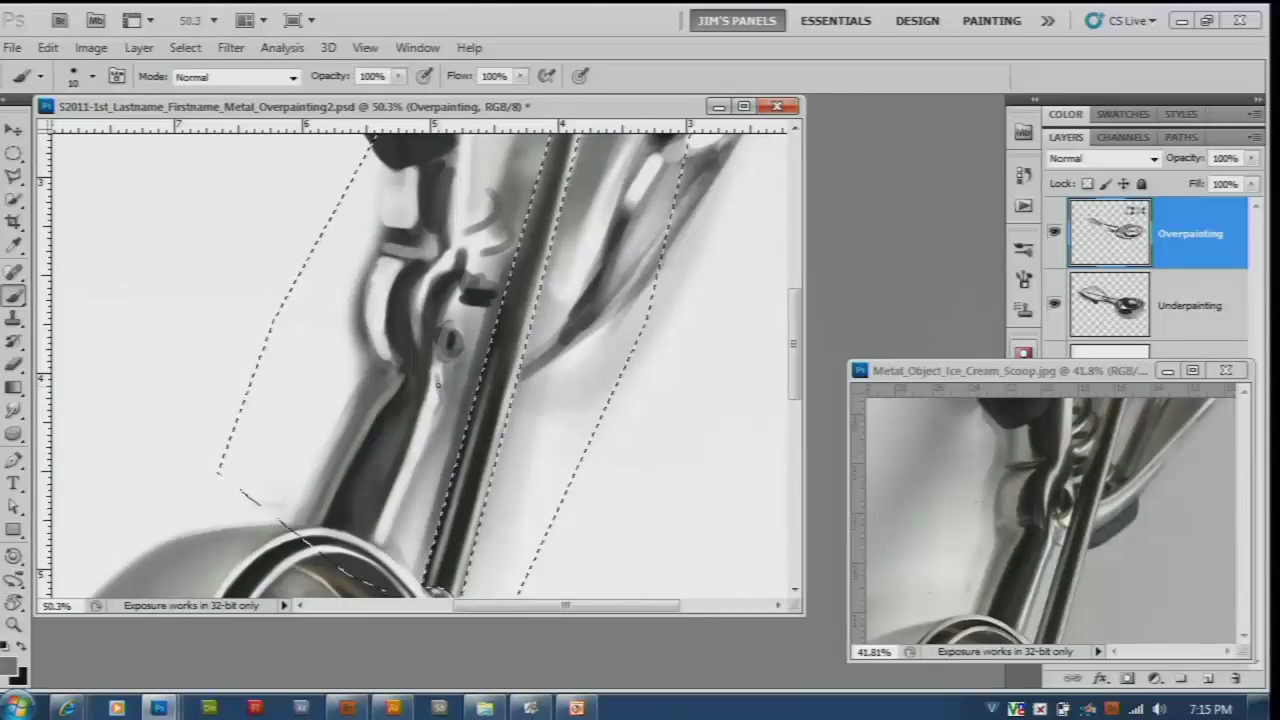
drag(443, 384, 386, 538)
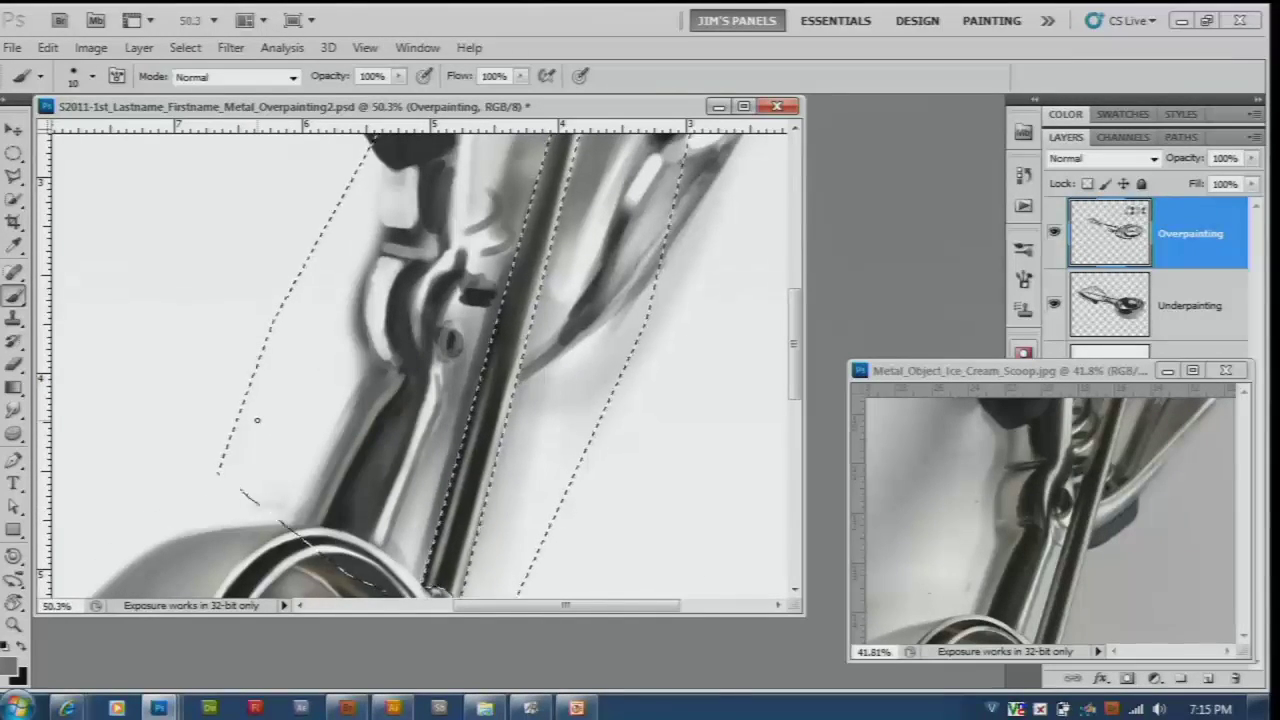
key(bracketright)
key(bracketright)
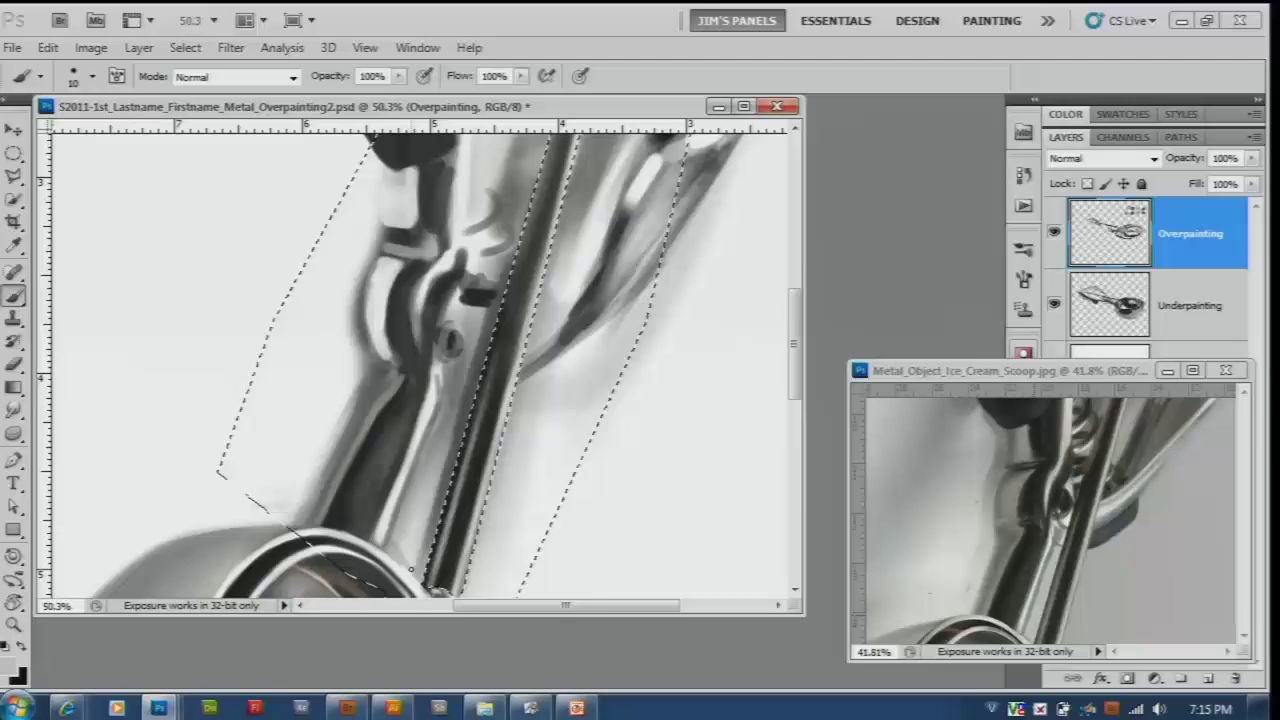
drag(410, 462, 414, 559)
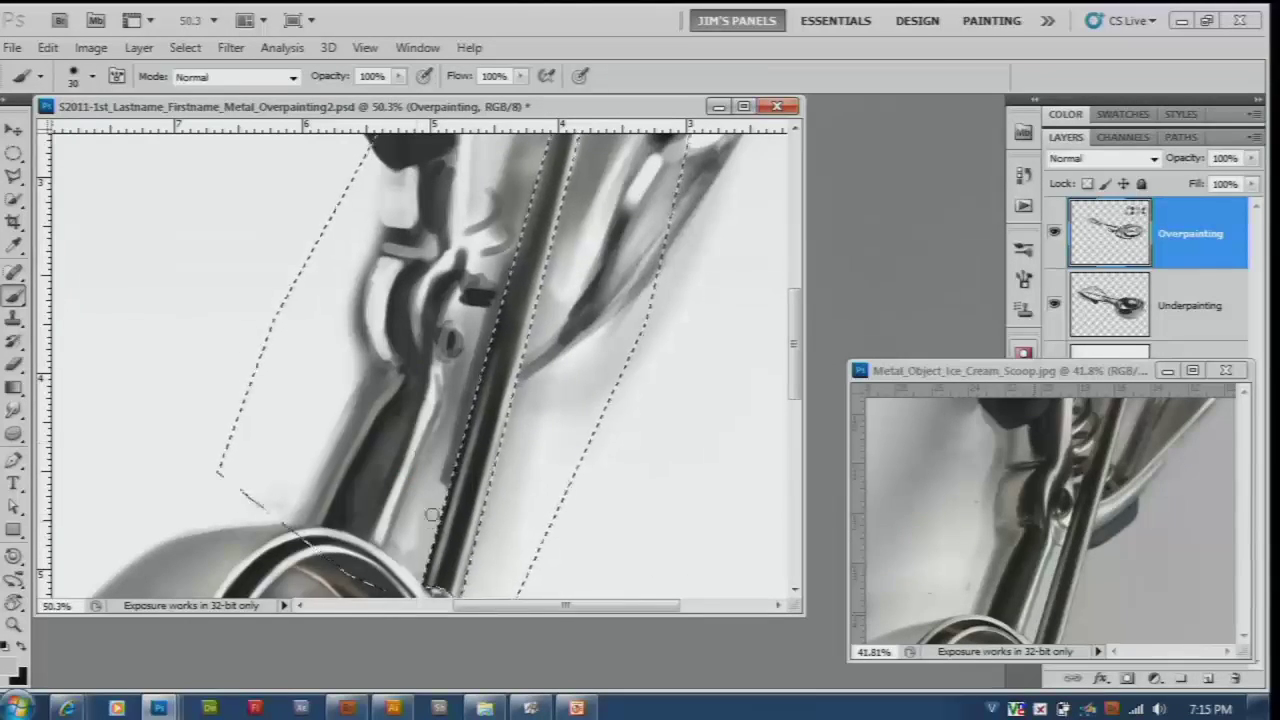
mouse_move(435, 514)
mouse_down()
mouse_move(436, 457)
mouse_move(423, 478)
mouse_up()
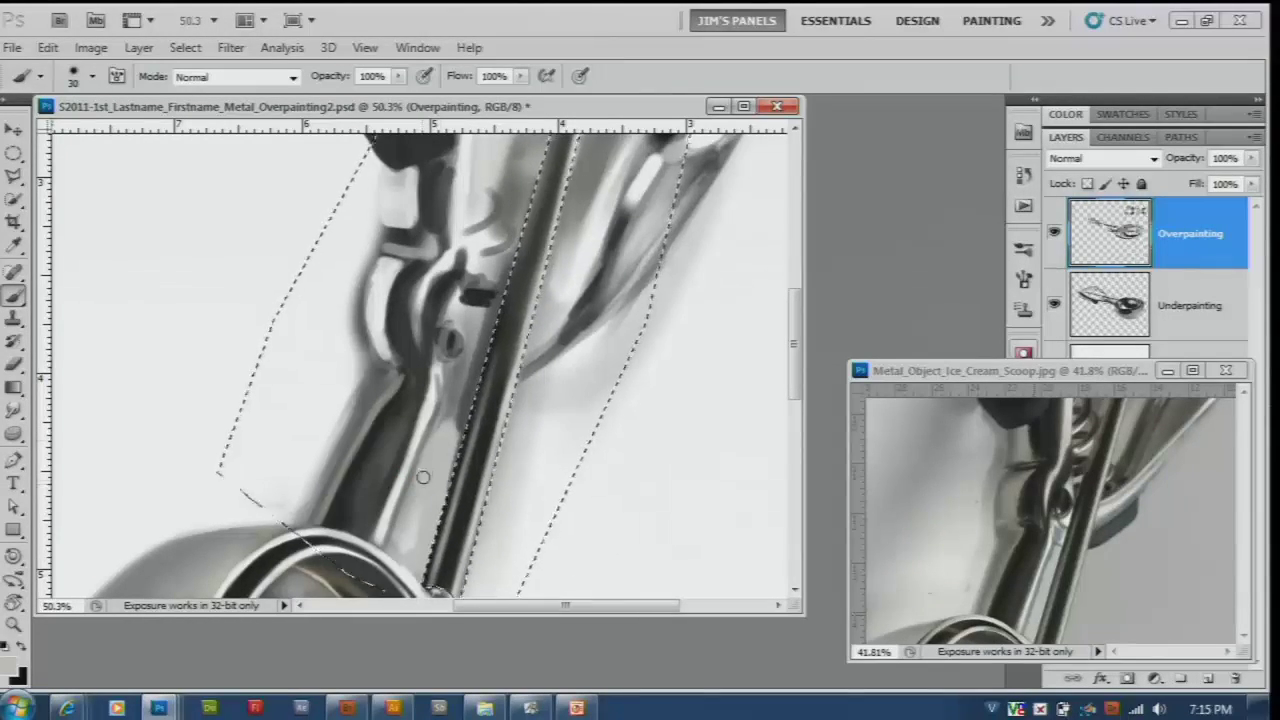
drag(398, 540, 476, 447)
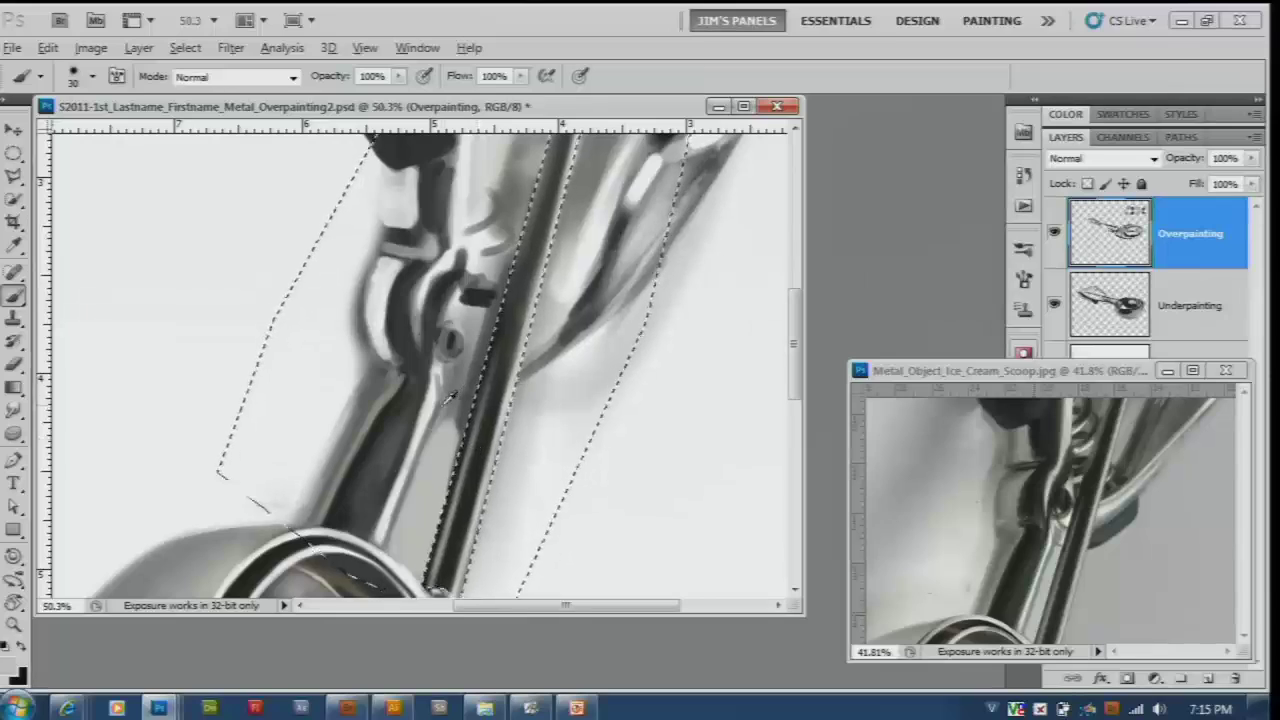
drag(417, 475, 394, 527)
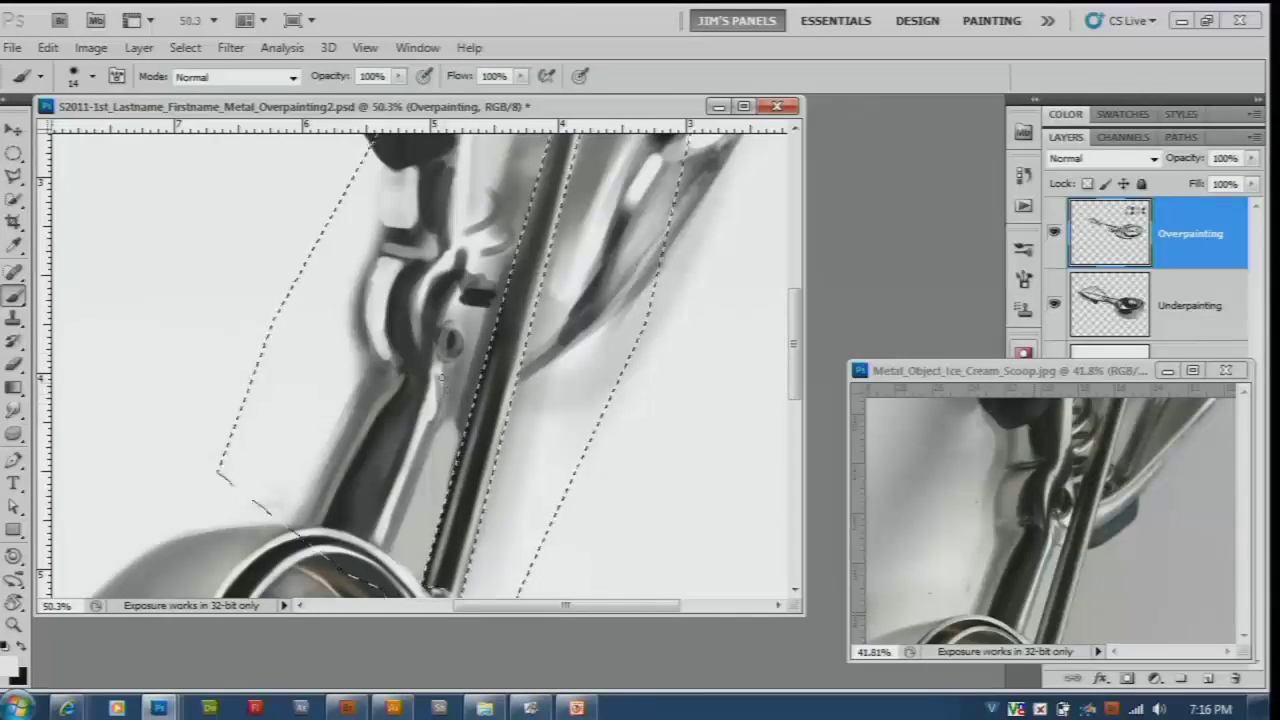
Step: Blend the handle's shading and lighten its dark edge using sampled shades
drag(441, 378, 458, 460)
mouse_move(430, 385)
mouse_down()
mouse_move(405, 446)
mouse_move(422, 410)
mouse_up()
drag(455, 465, 463, 408)
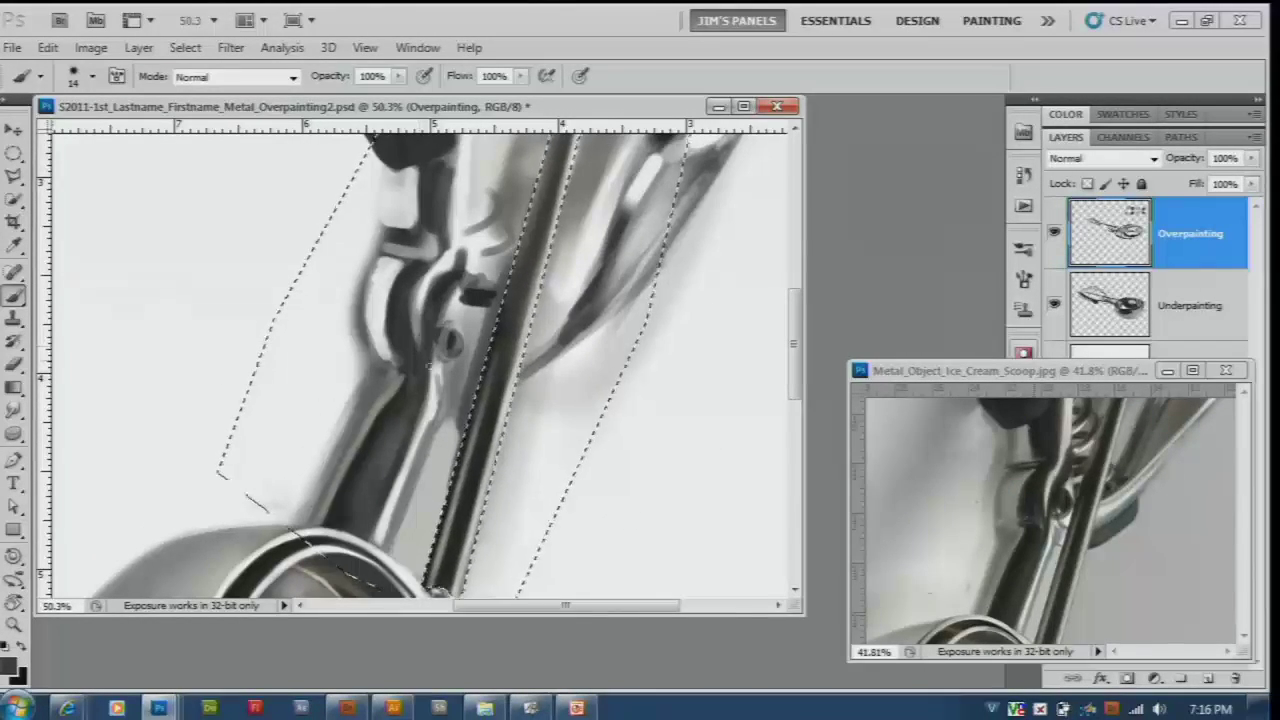
drag(463, 404, 447, 459)
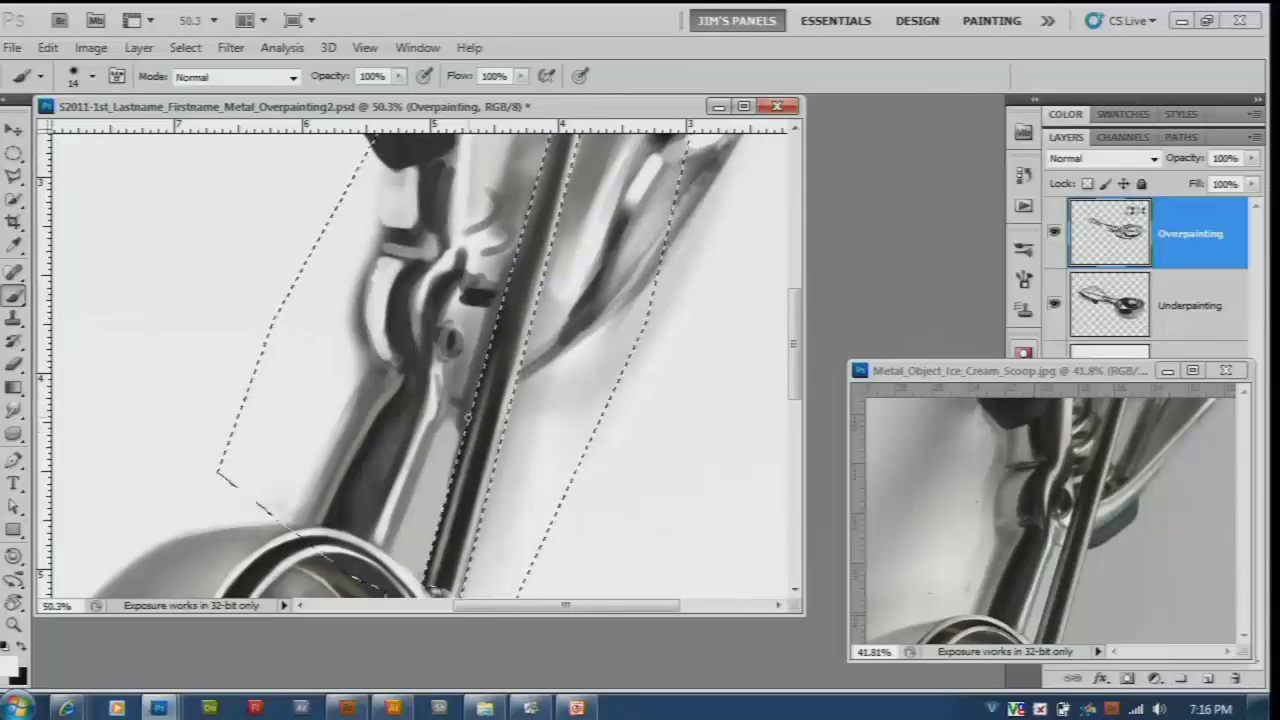
mouse_move(468, 398)
mouse_down()
mouse_move(455, 345)
mouse_move(458, 455)
mouse_up()
drag(444, 365, 455, 388)
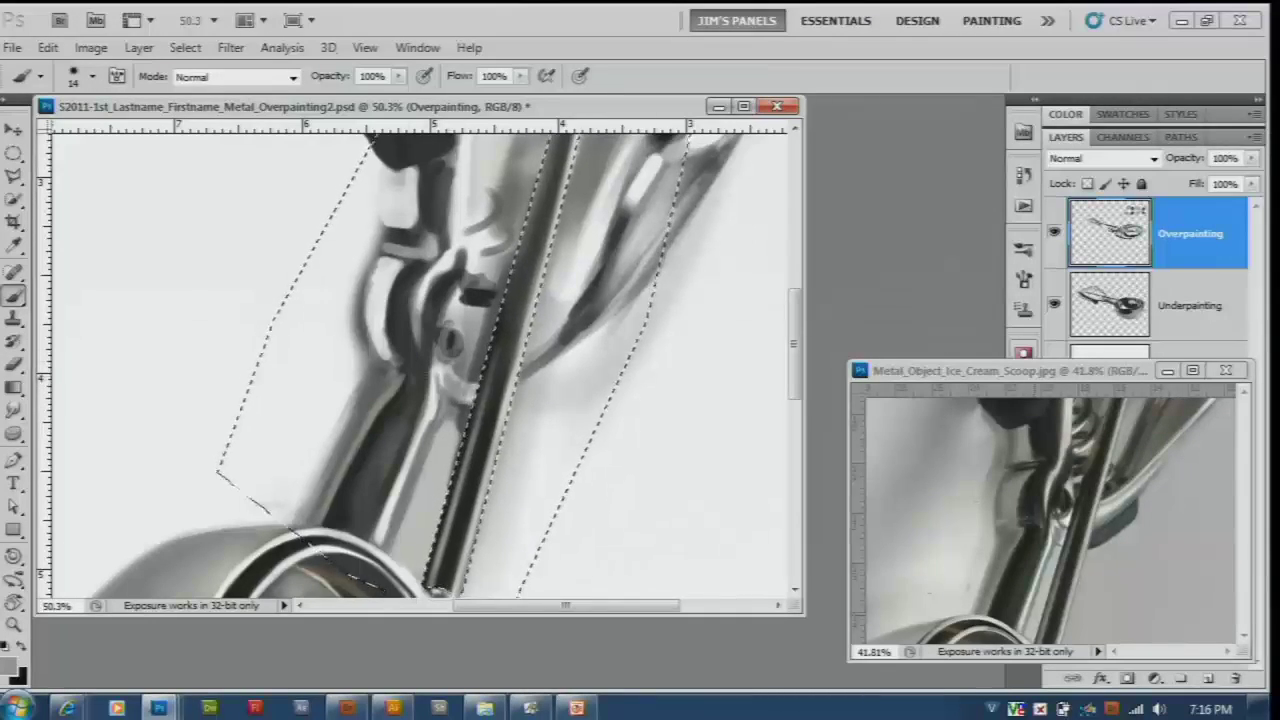
alt+click(456, 425)
alt+click(456, 425)
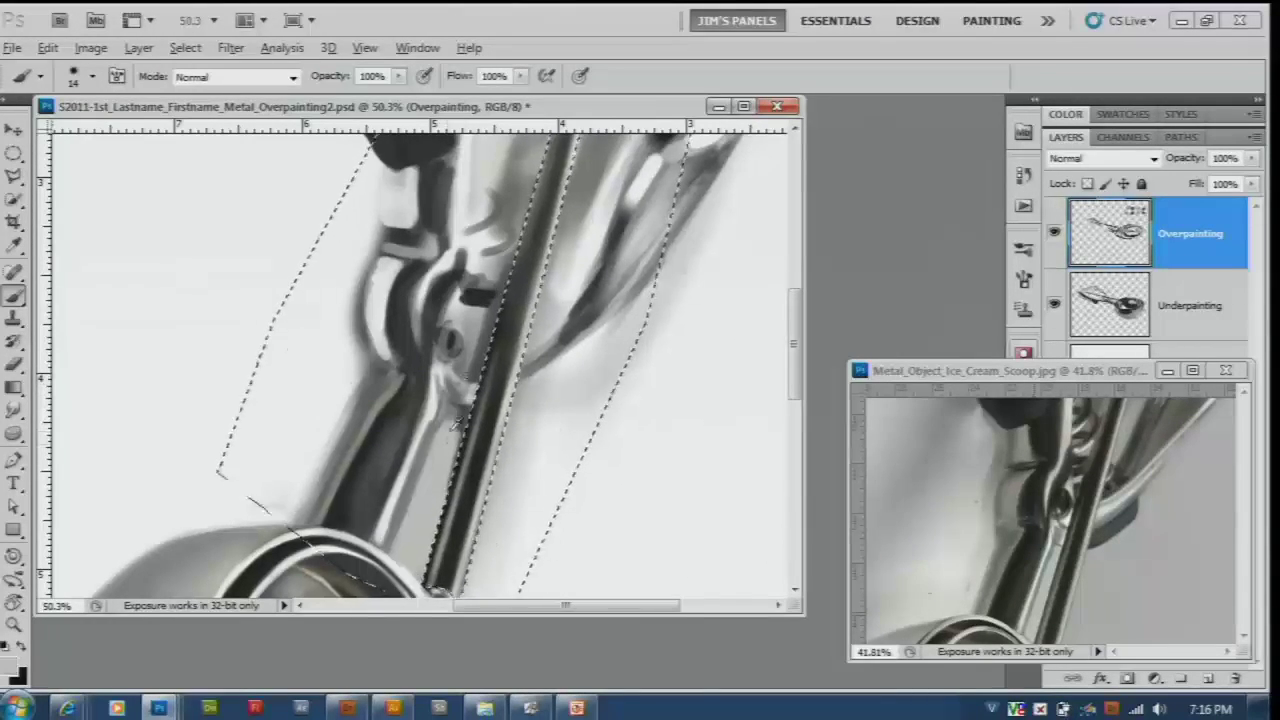
drag(456, 425, 469, 394)
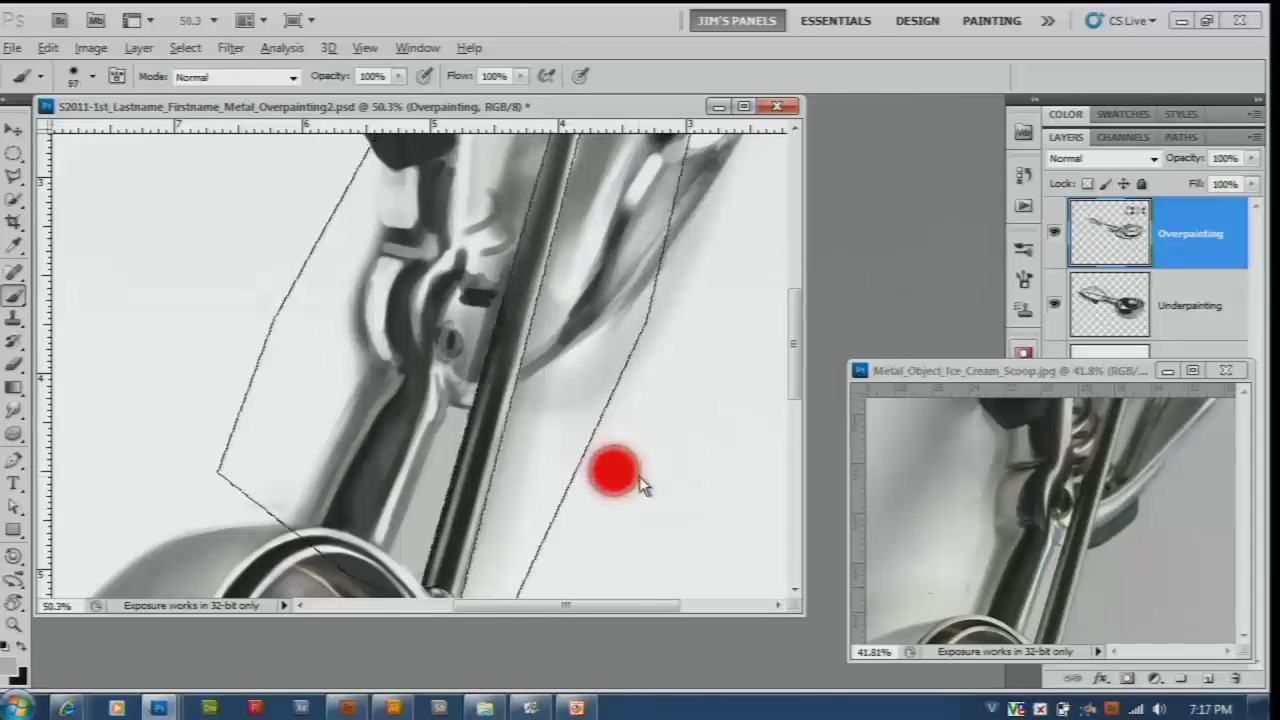
Step: Paint soft grey and light tones with a large brush into the area right of the dark stripe
mouse_move(611, 469)
mouse_down()
mouse_move(512, 500)
mouse_move(557, 423)
mouse_move(531, 434)
mouse_move(540, 417)
mouse_move(620, 340)
mouse_up()
key(ctrl+d)
click(575, 352)
mouse_move(529, 390)
mouse_down()
mouse_move(514, 400)
mouse_move(595, 348)
mouse_move(563, 370)
mouse_move(585, 293)
mouse_up()
mouse_move(600, 350)
mouse_down()
mouse_move(630, 400)
mouse_move(575, 345)
mouse_up()
mouse_move(513, 392)
mouse_down()
mouse_move(605, 340)
mouse_move(562, 373)
mouse_move(610, 400)
mouse_move(515, 380)
mouse_move(583, 363)
mouse_move(515, 398)
mouse_move(620, 380)
mouse_move(500, 340)
mouse_up()
drag(540, 280, 537, 398)
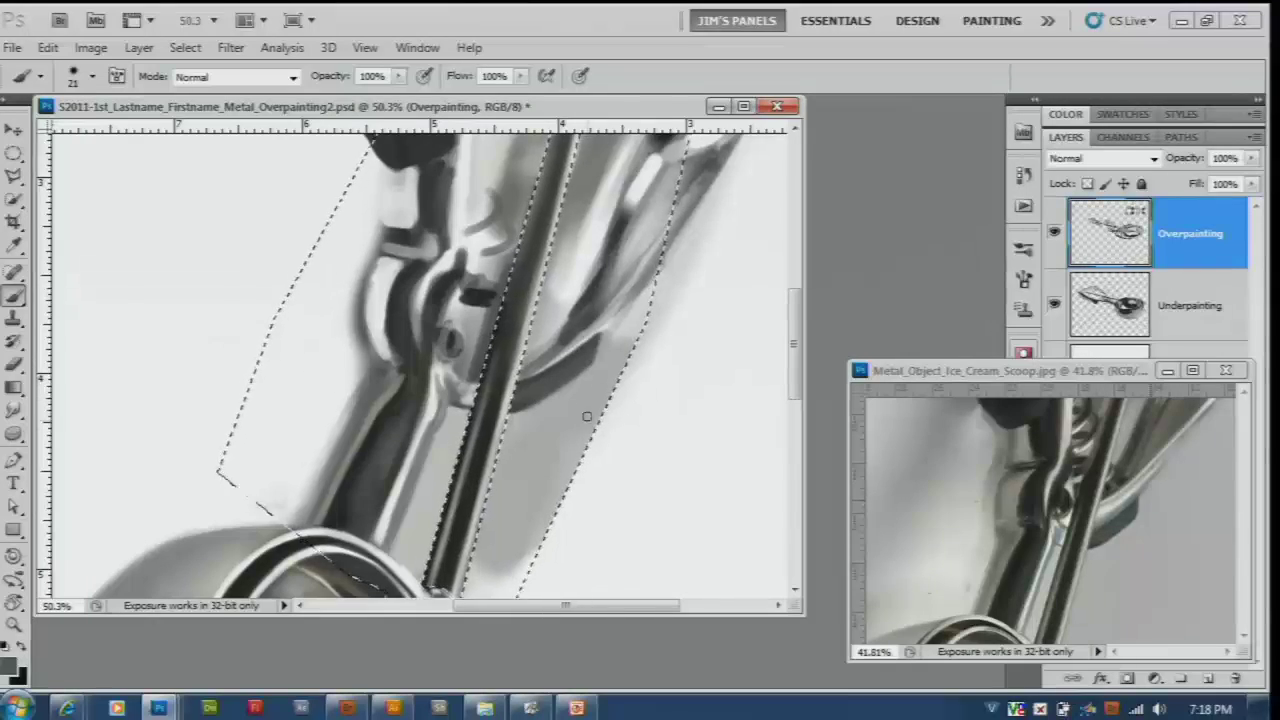
drag(588, 360, 520, 400)
mouse_move(650, 270)
mouse_down()
mouse_move(518, 372)
mouse_move(625, 292)
mouse_up()
mouse_move(530, 368)
mouse_down()
mouse_move(555, 341)
mouse_move(621, 350)
mouse_move(520, 380)
mouse_move(640, 290)
mouse_up()
Step: With a smaller 12-pixel brush, darken the top and blend light and grey tones in the shaded strip
key([)
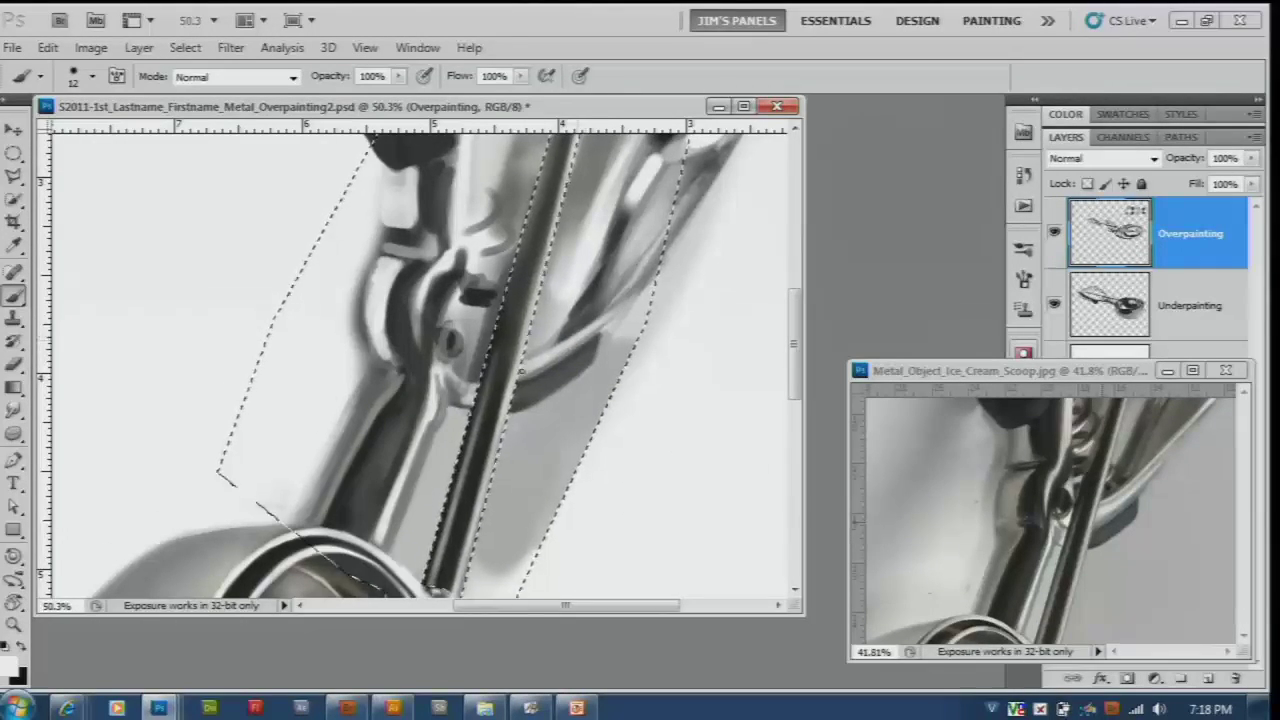
mouse_move(530, 350)
mouse_down()
mouse_move(515, 410)
mouse_move(600, 320)
mouse_move(610, 420)
mouse_move(592, 318)
mouse_move(640, 330)
mouse_up()
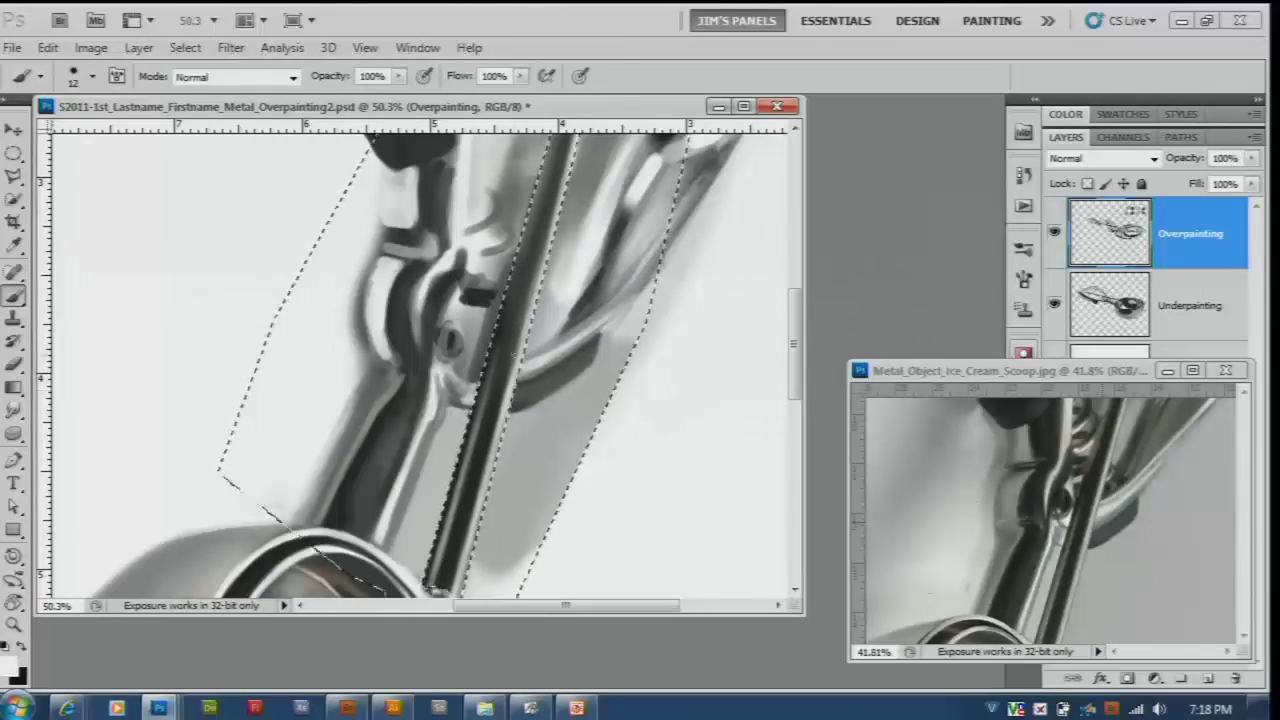
drag(560, 345, 525, 350)
drag(520, 400, 632, 281)
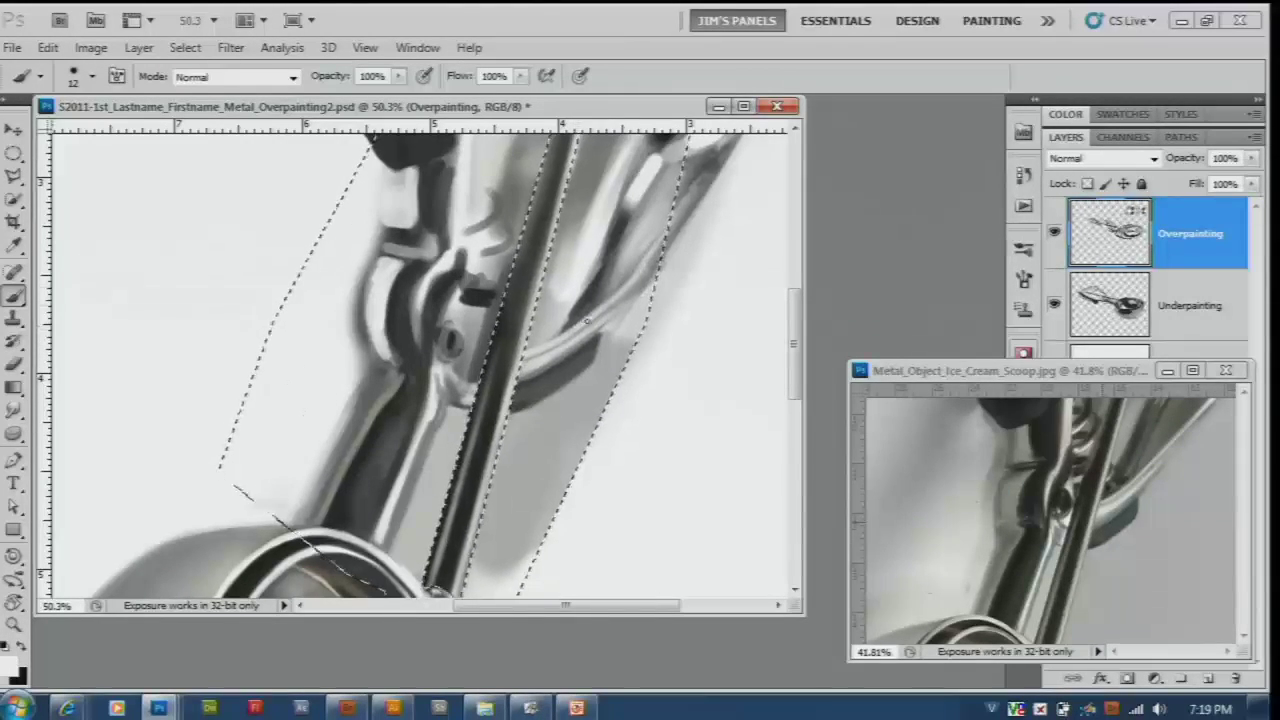
drag(587, 321, 515, 400)
drag(630, 340, 515, 380)
drag(600, 430, 510, 372)
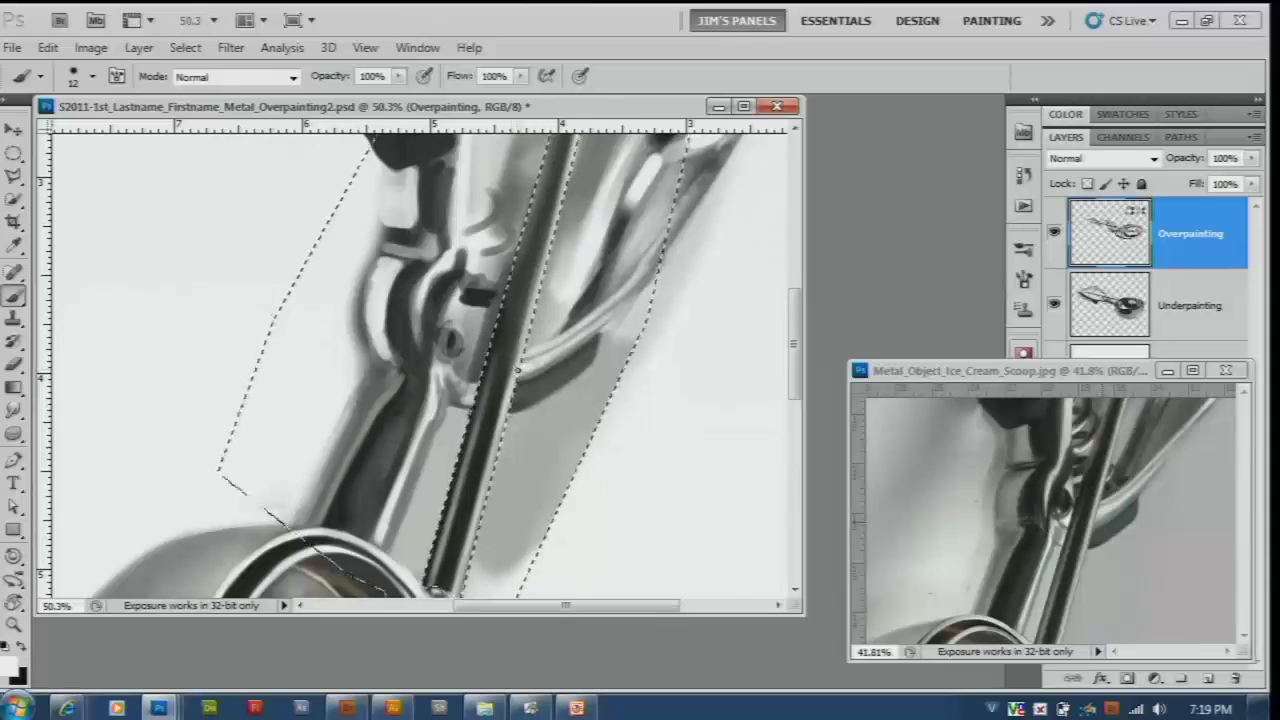
scroll(663, 314, down, 2)
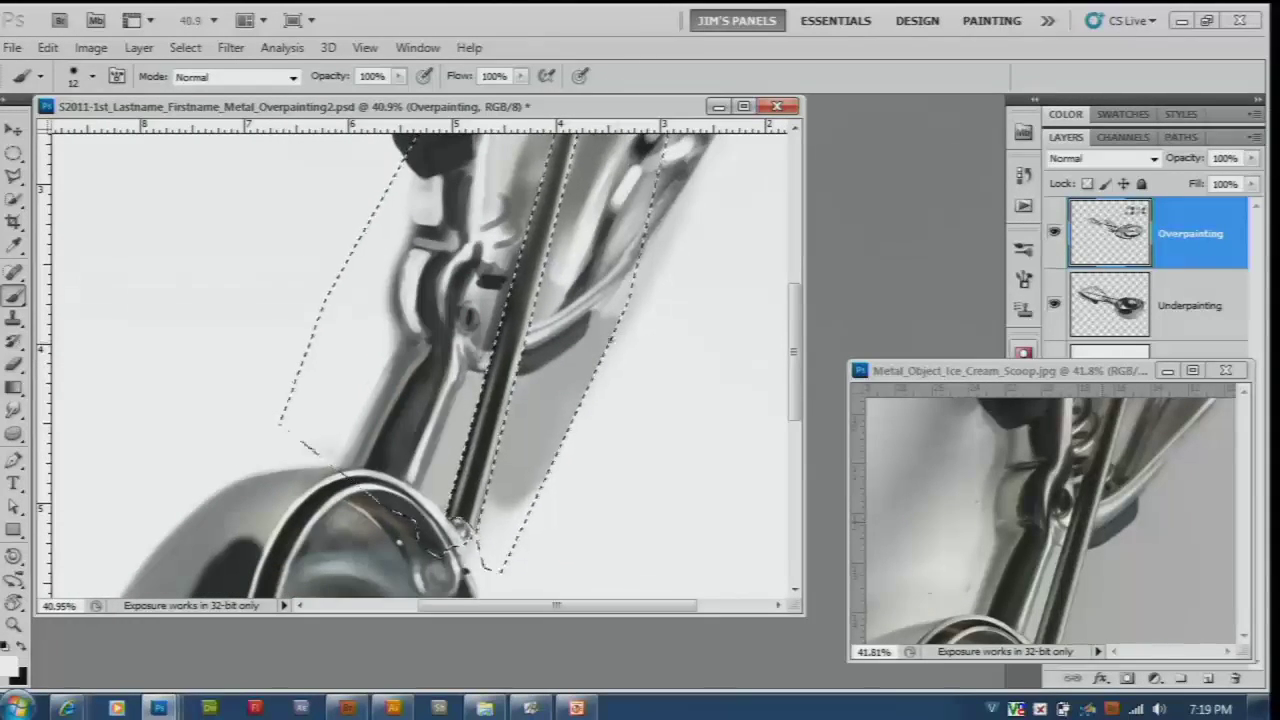
Step: Lighten the handle around the bar, switch the paint colour to white, and pan to another area
drag(590, 295, 505, 380)
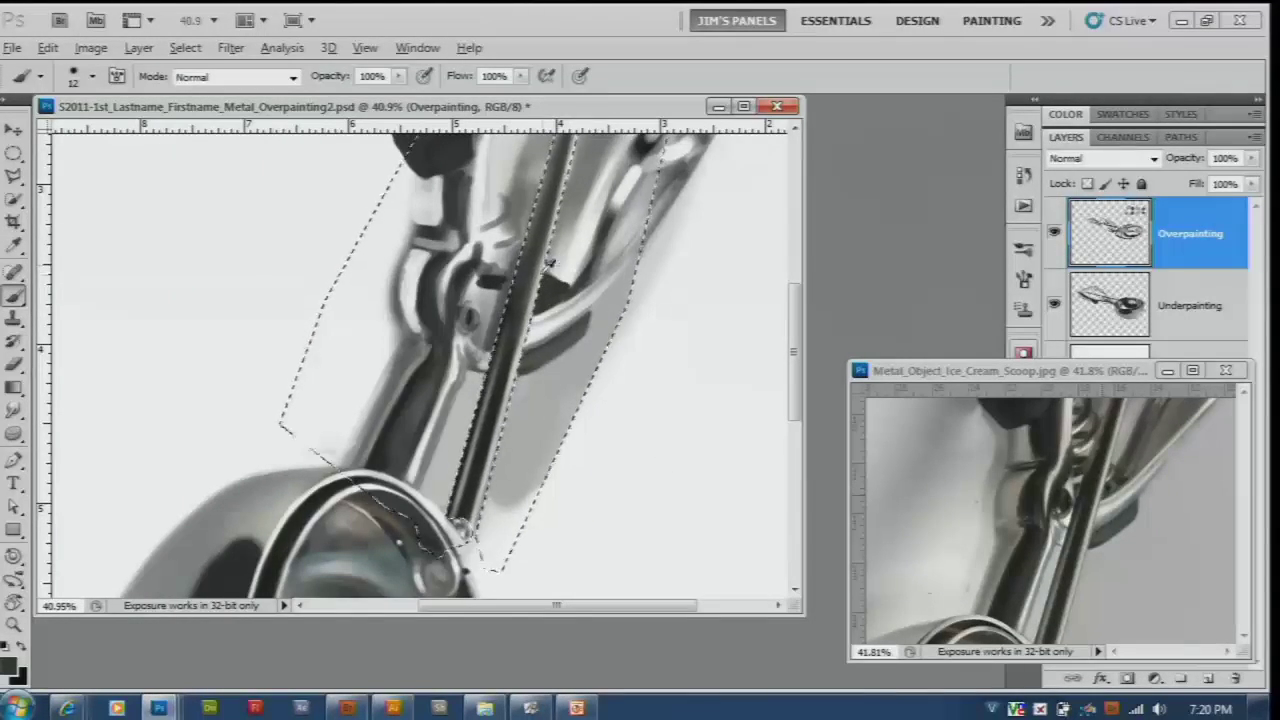
drag(548, 262, 539, 297)
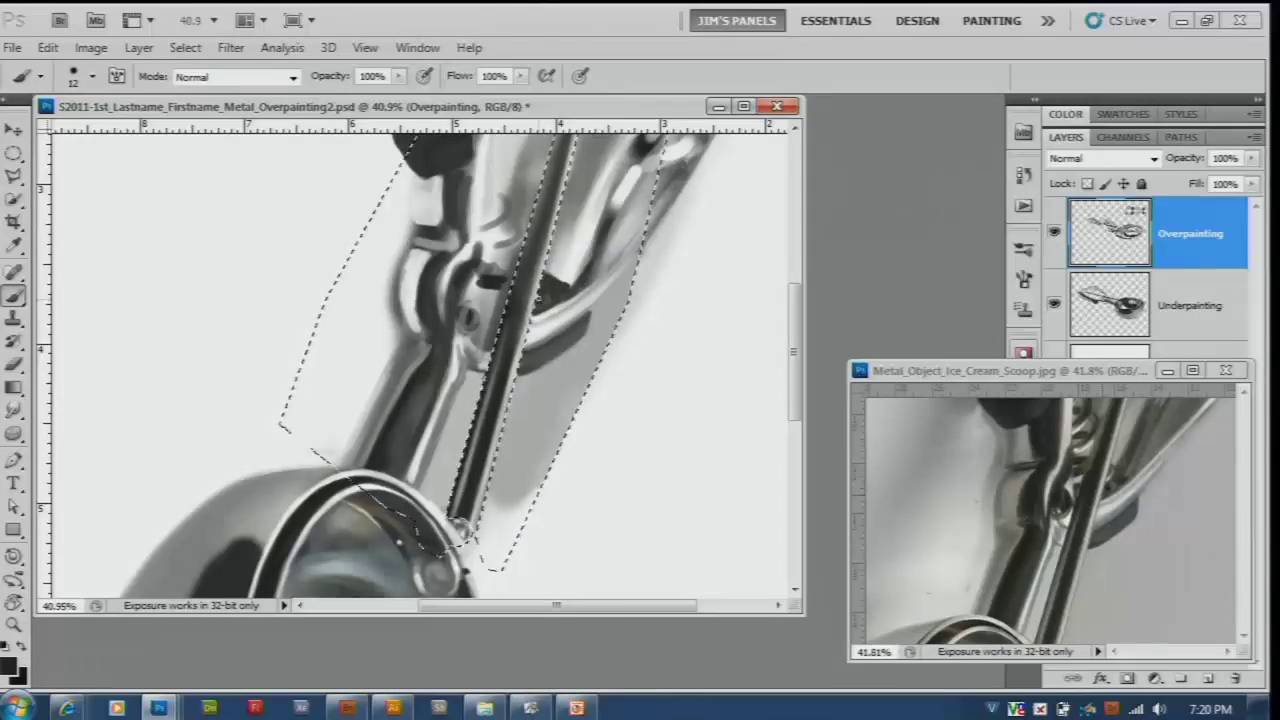
key(x)
drag(726, 278, 657, 328)
Step: Pan the reference photo to the lever area, then return to the painting
click(1136, 390)
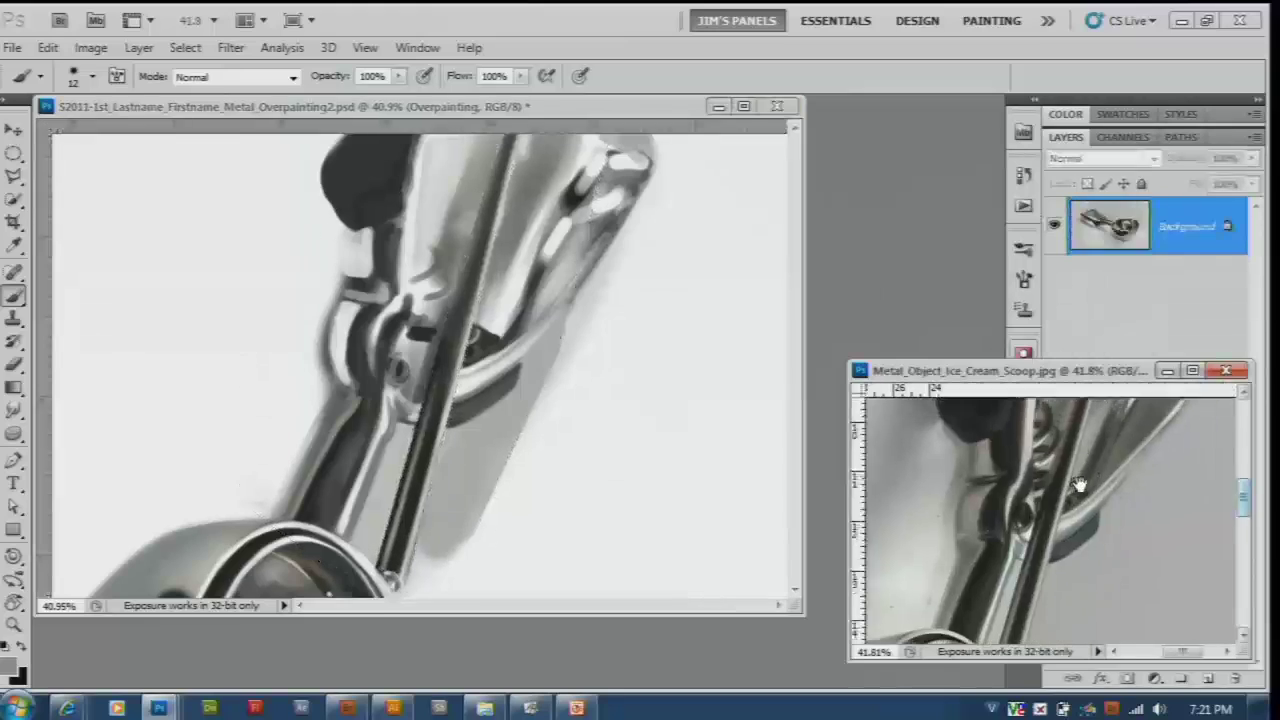
mouse_move(1030, 500)
mouse_down()
mouse_move(977, 562)
mouse_move(998, 556)
mouse_up()
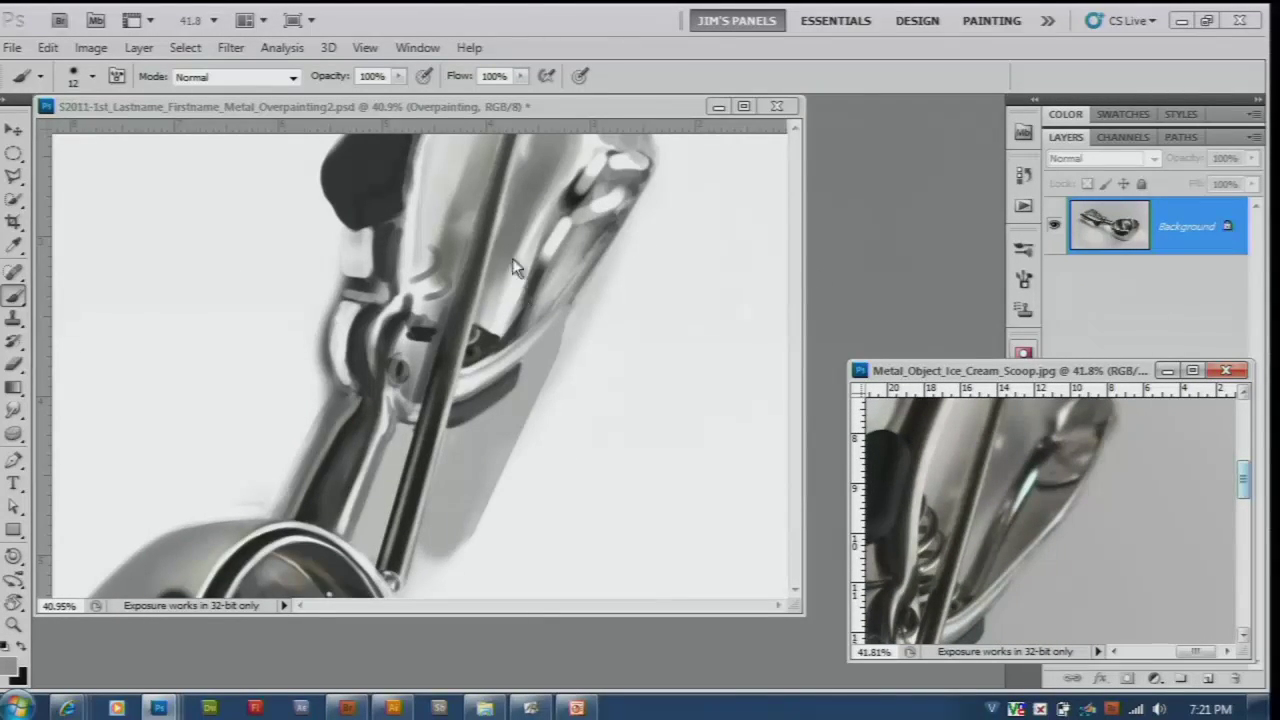
click(632, 336)
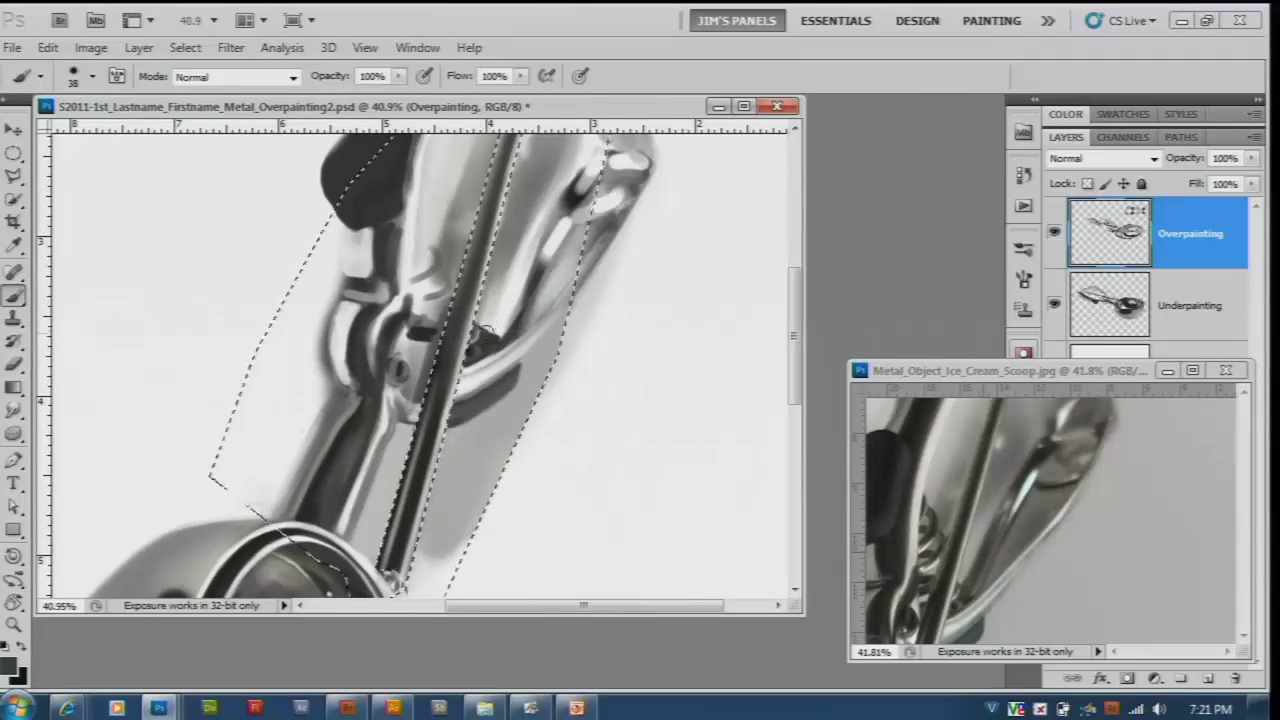
Step: Darken and smooth the upper handle's highlight strip using sampled shades and a 14-pixel brush
mouse_move(485, 330)
mouse_down()
mouse_move(521, 275)
mouse_move(505, 195)
mouse_up()
mouse_move(560, 340)
mouse_down()
mouse_move(578, 250)
mouse_move(510, 320)
mouse_move(530, 259)
mouse_up()
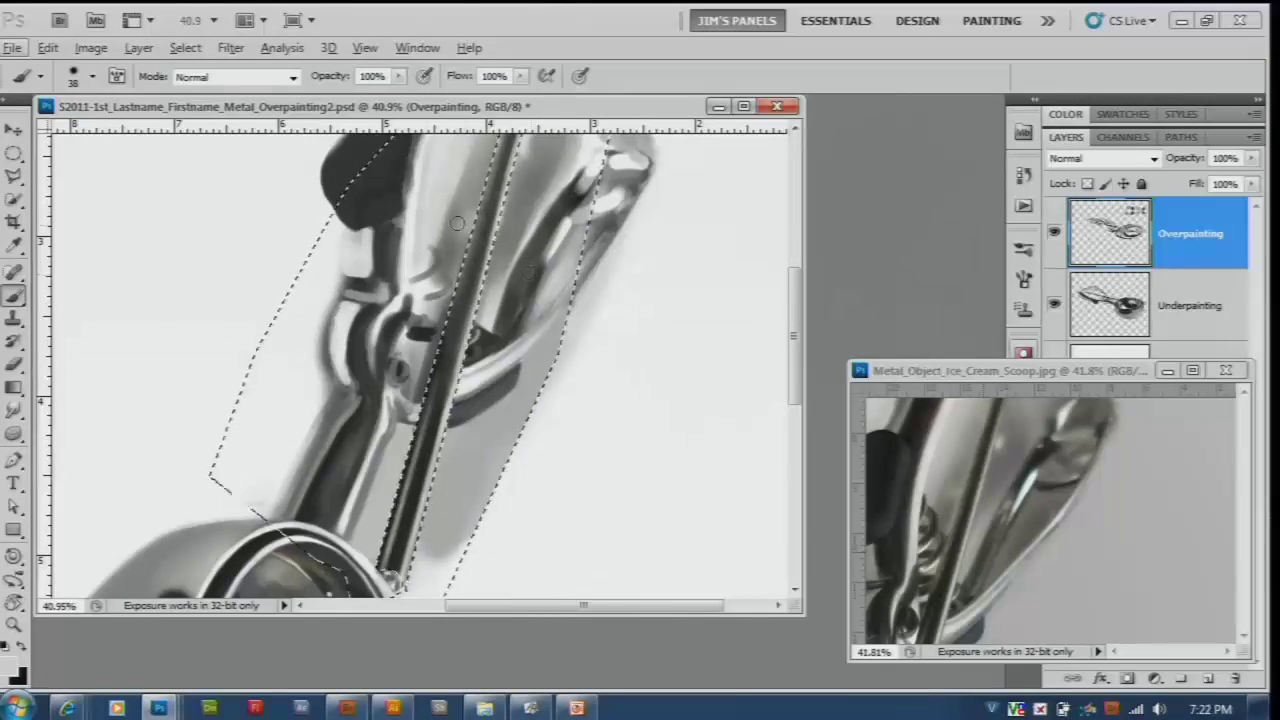
alt+click(562, 285)
mouse_move(570, 300)
mouse_down()
mouse_move(556, 281)
mouse_move(545, 300)
mouse_move(562, 242)
mouse_move(532, 300)
mouse_move(540, 232)
mouse_move(502, 200)
mouse_move(548, 262)
mouse_move(562, 212)
mouse_up()
alt+click(582, 219)
key(bracketleft)
key(bracketleft)
key(bracketleft)
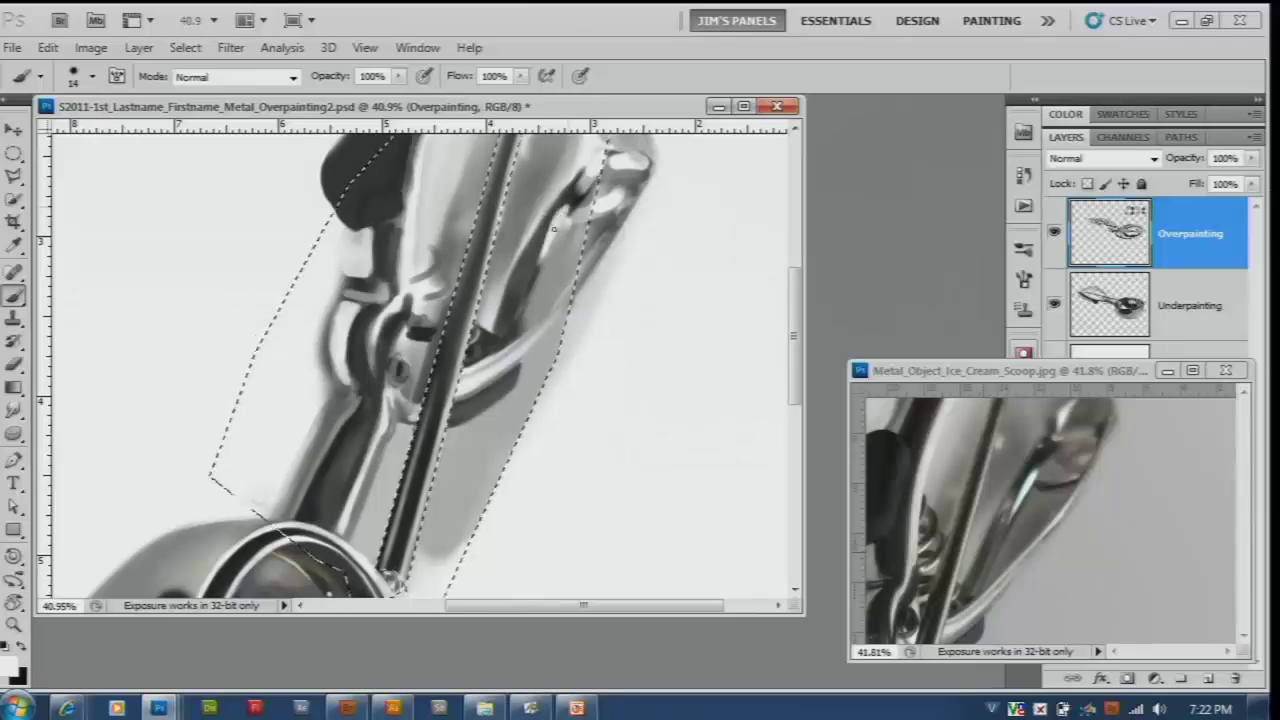
scroll(600, 283, down, 2)
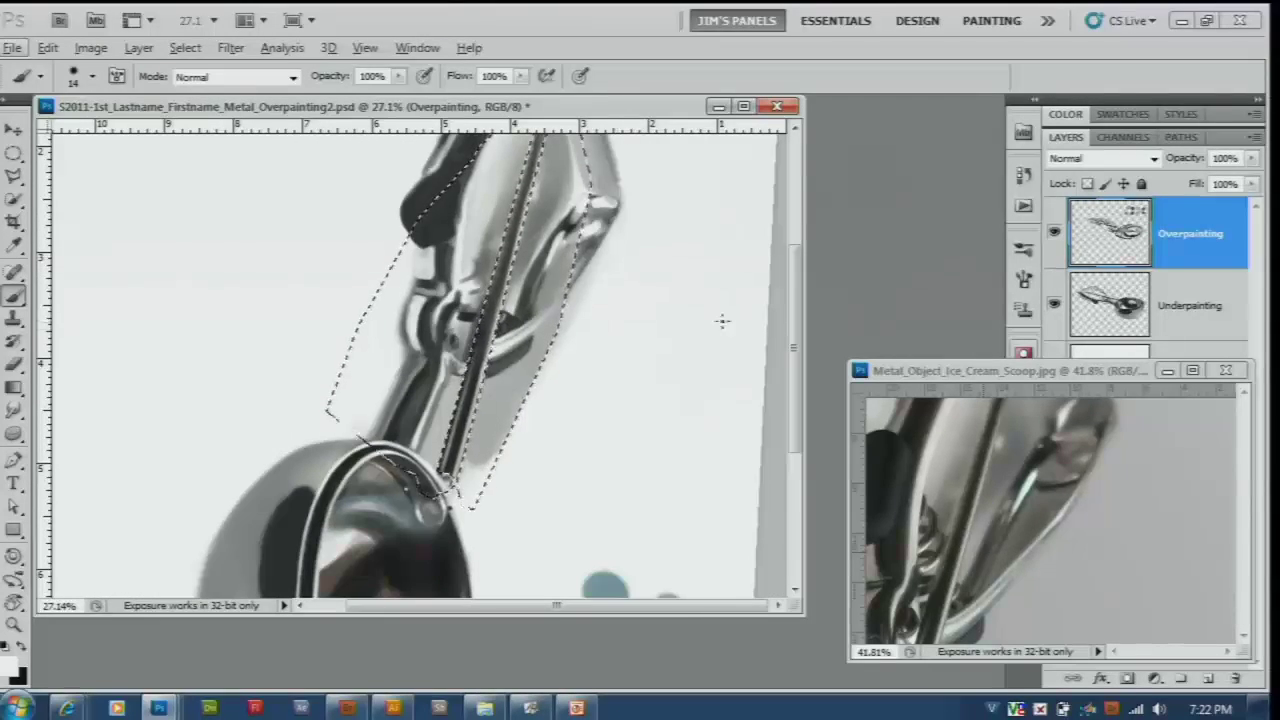